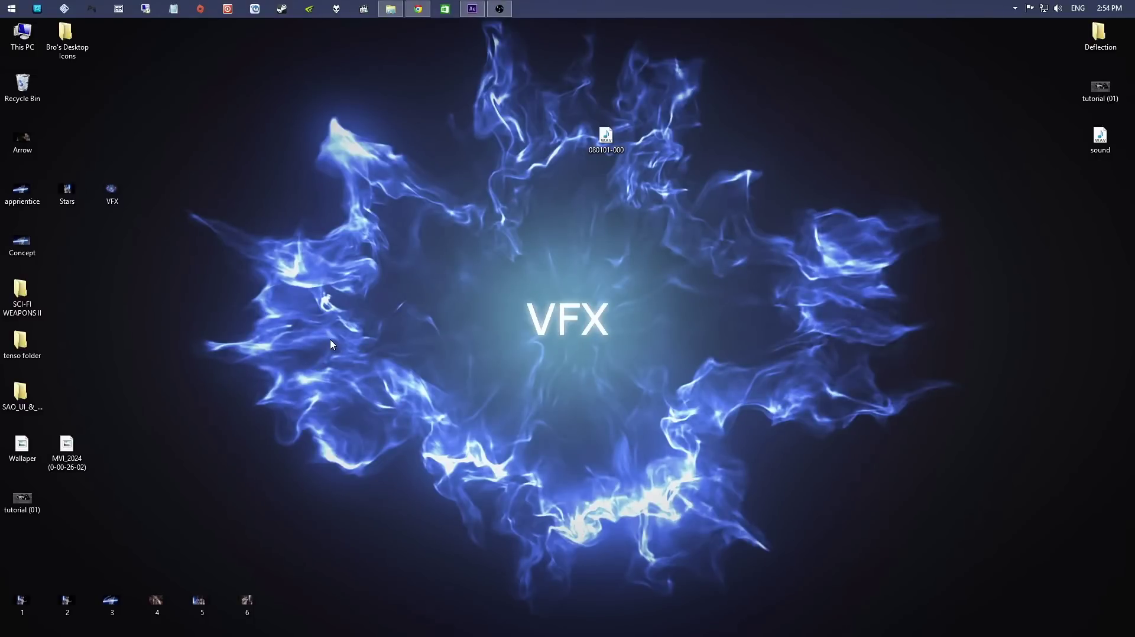
Read through the Video Copilot 'Sci-Fi Weapons Experiment!' post, briefly checking the YouTube tab
click(417, 9)
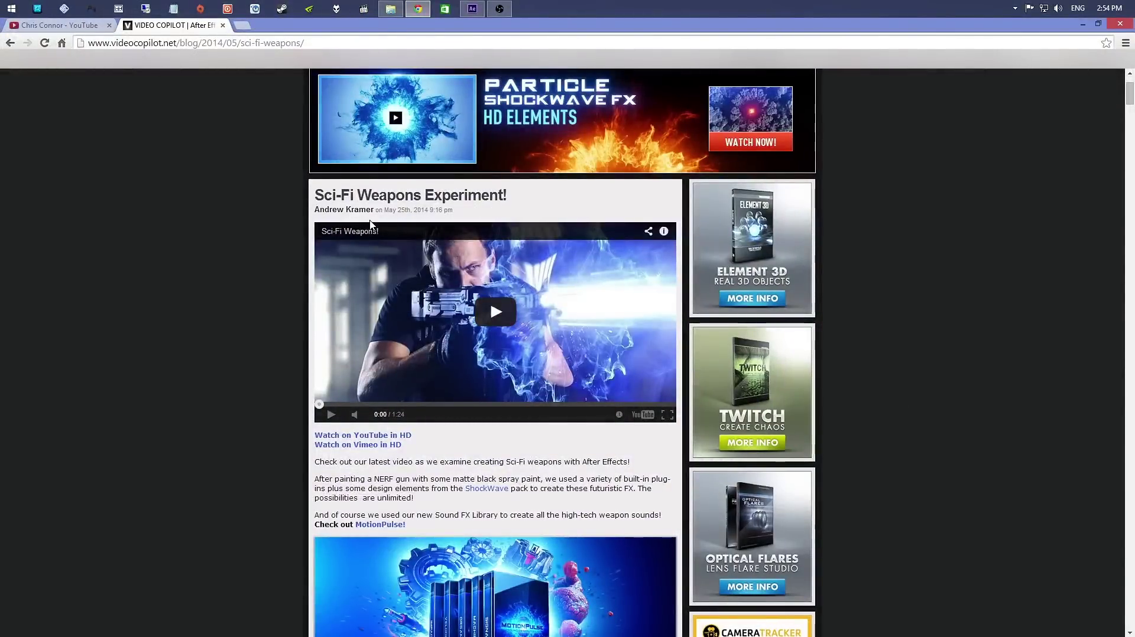
scroll(457, 370, down, 2)
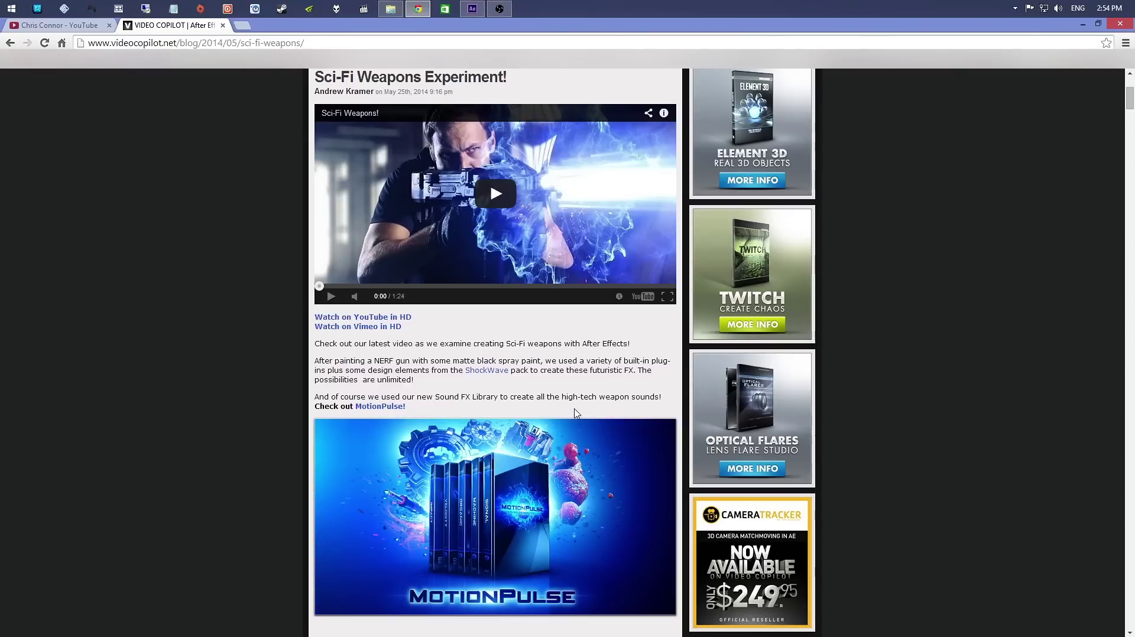
scroll(237, 293, up, 1)
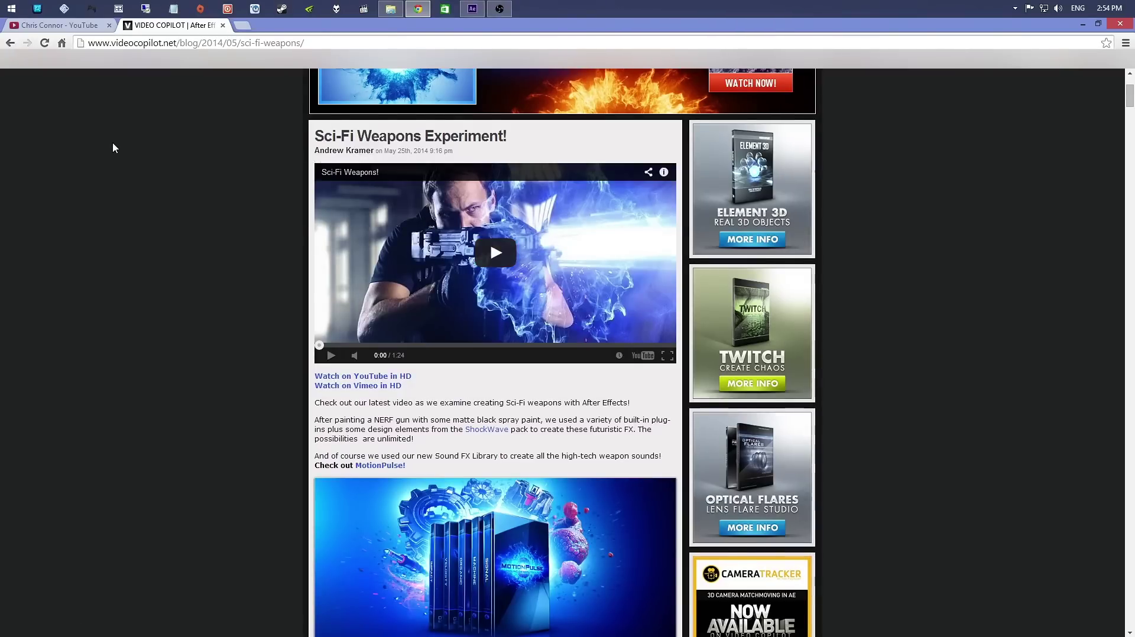
click(72, 26)
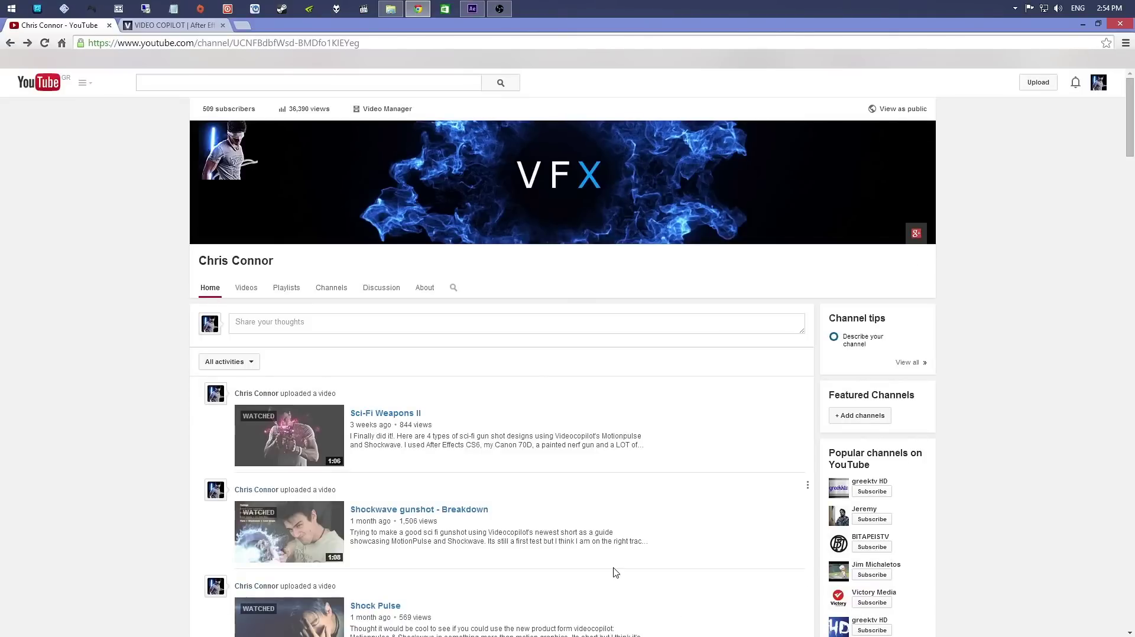
click(171, 25)
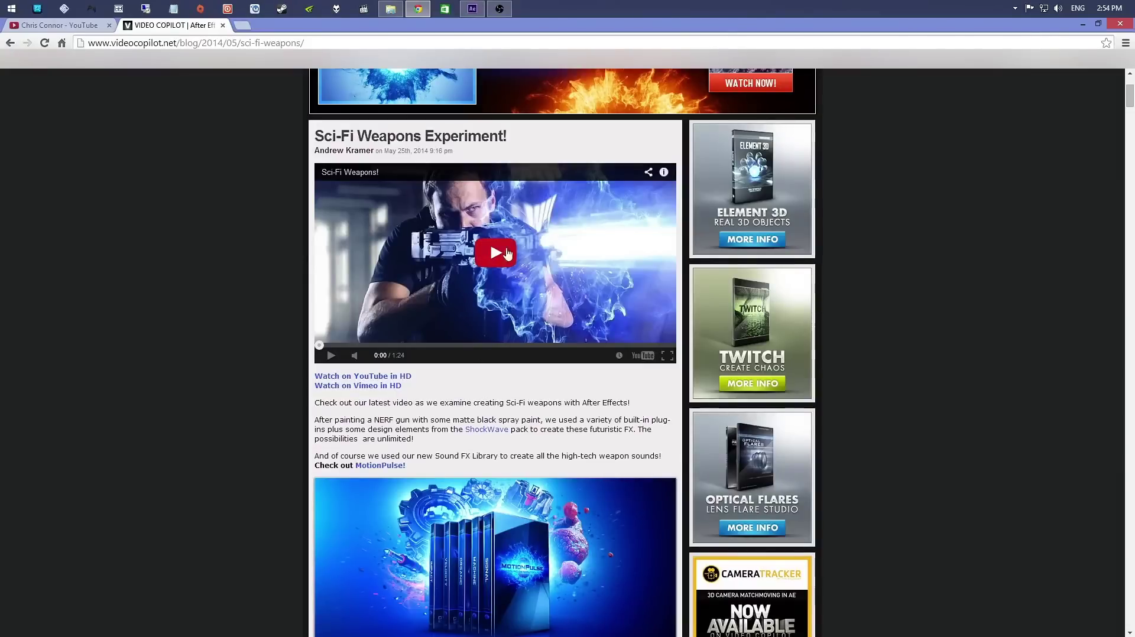
Switch to the YouTube channel page, then minimize Chrome to reveal the desktop
click(58, 27)
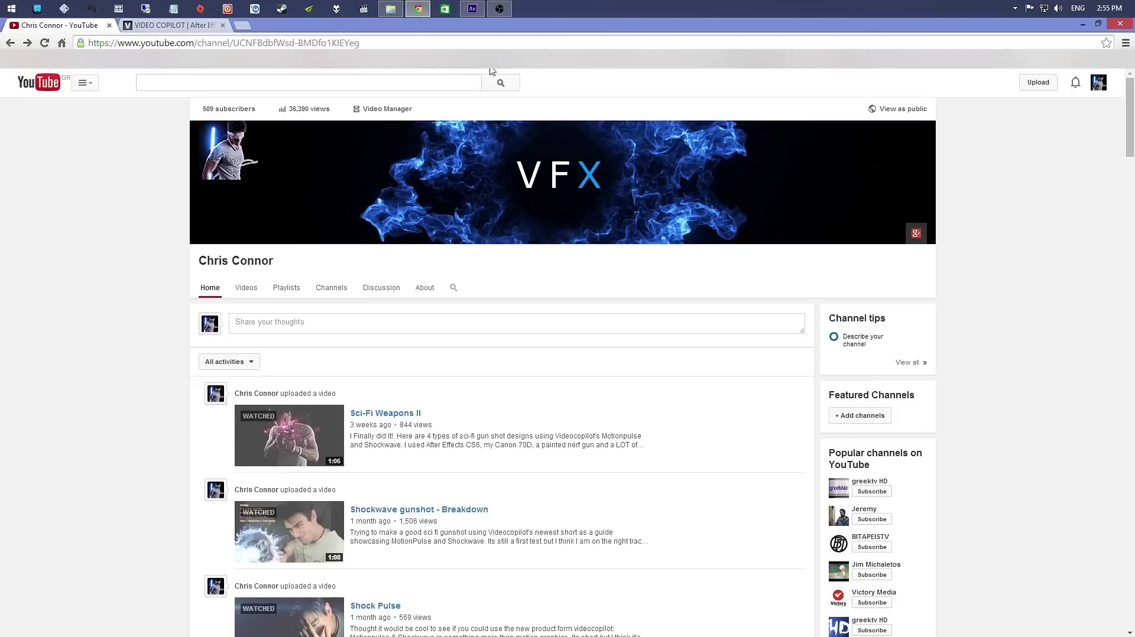
click(423, 14)
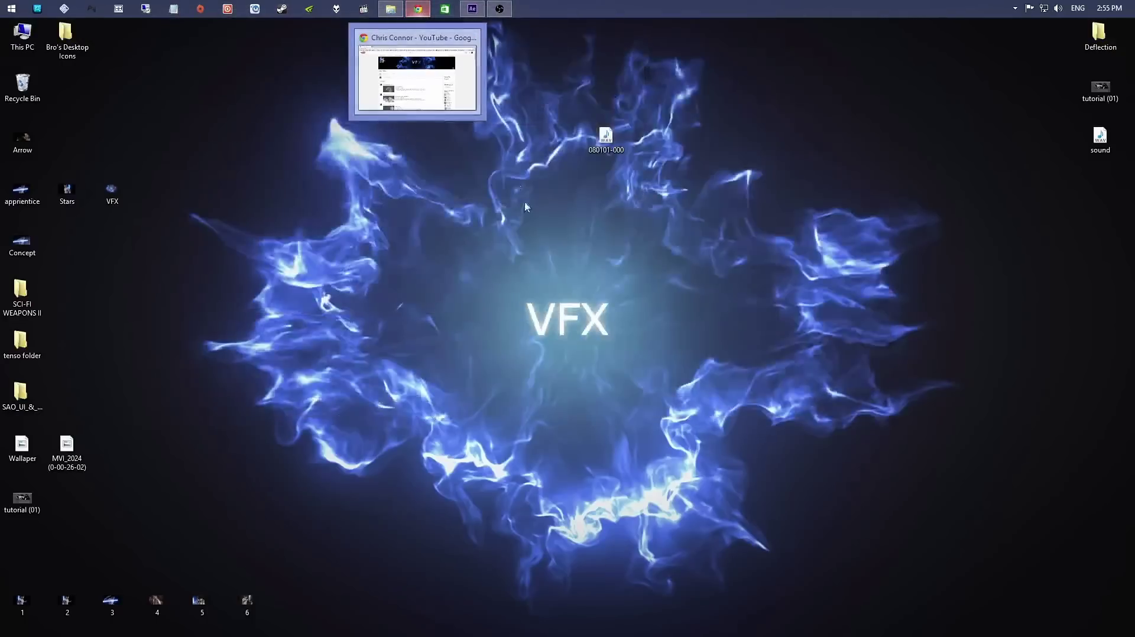
Bring up After Effects on Tutorial.aep and select BANKAI.mov to view its details
click(472, 9)
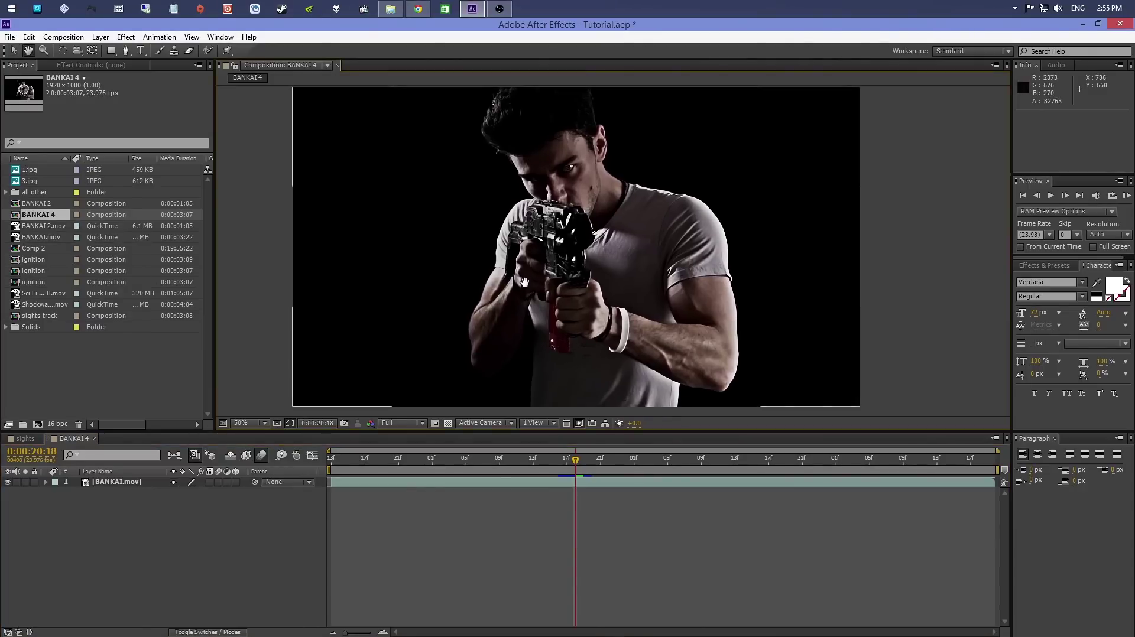
click(34, 237)
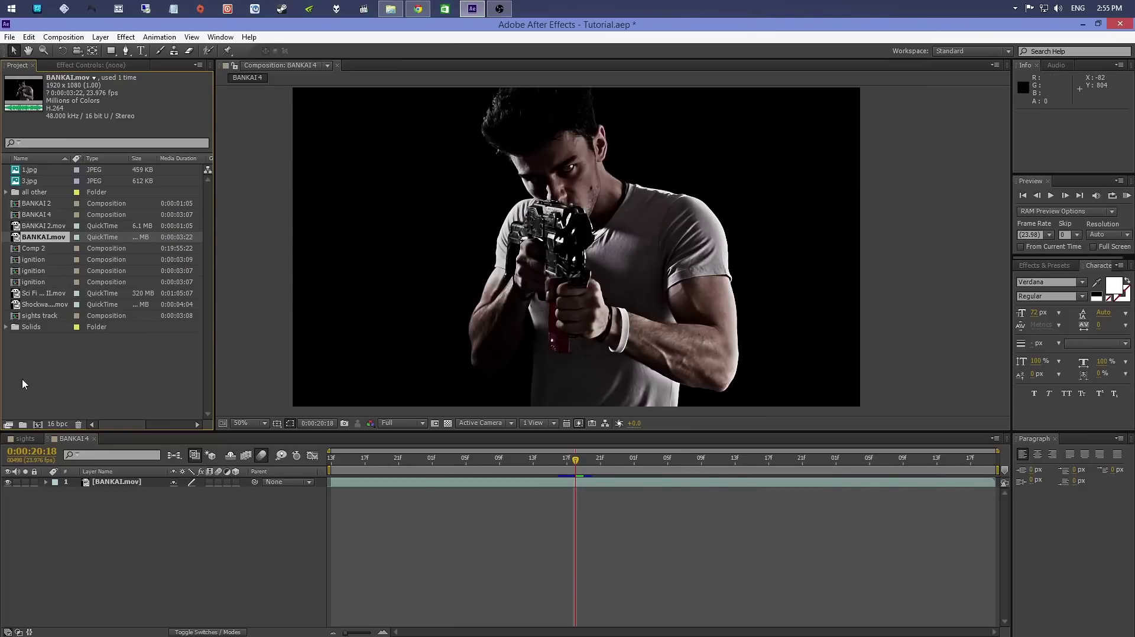
click(39, 425)
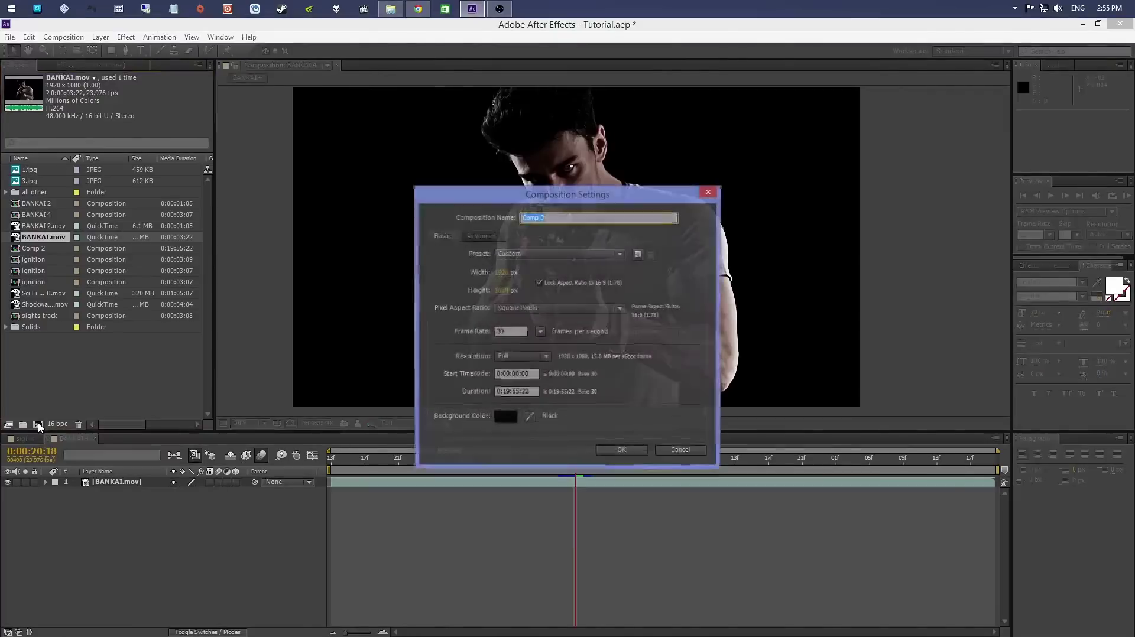
click(685, 451)
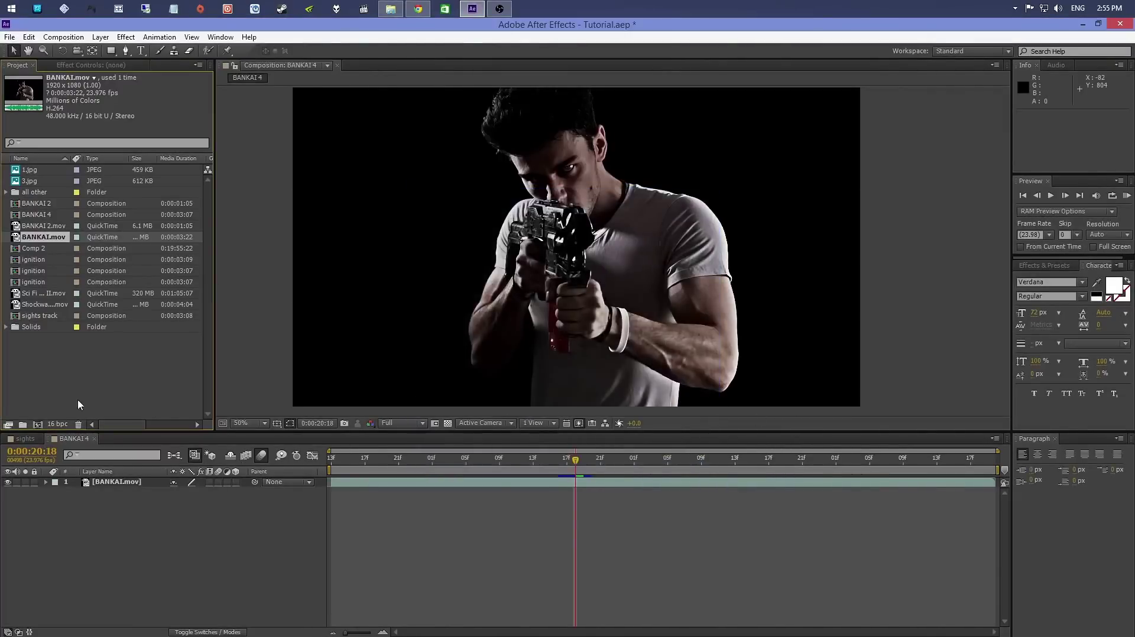
click(54, 426)
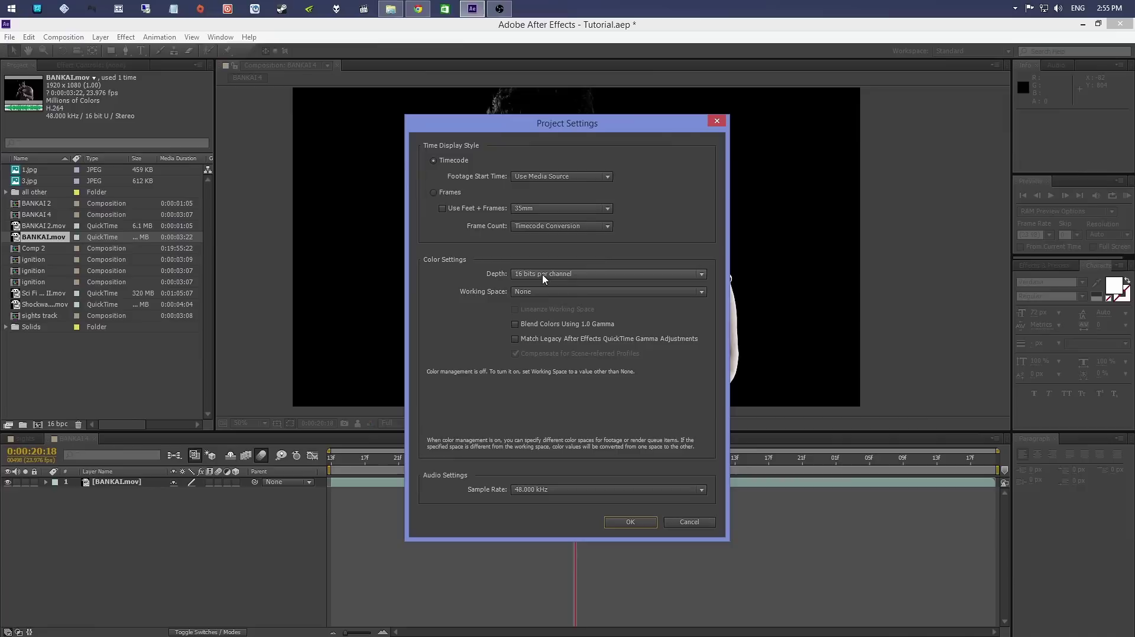
click(523, 276)
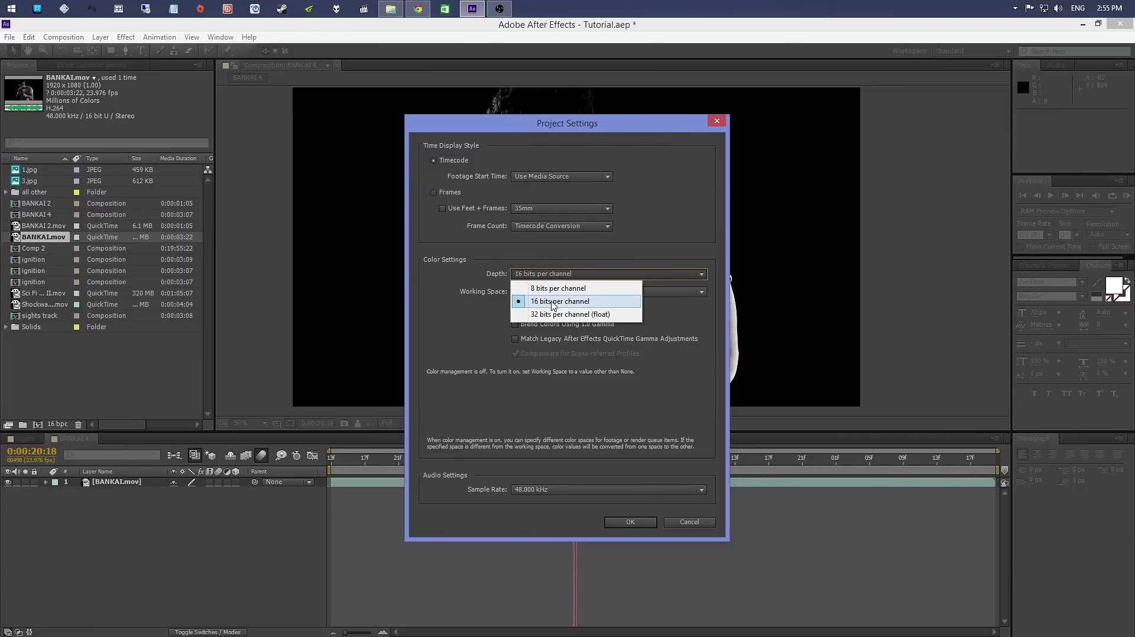
click(553, 301)
click(630, 521)
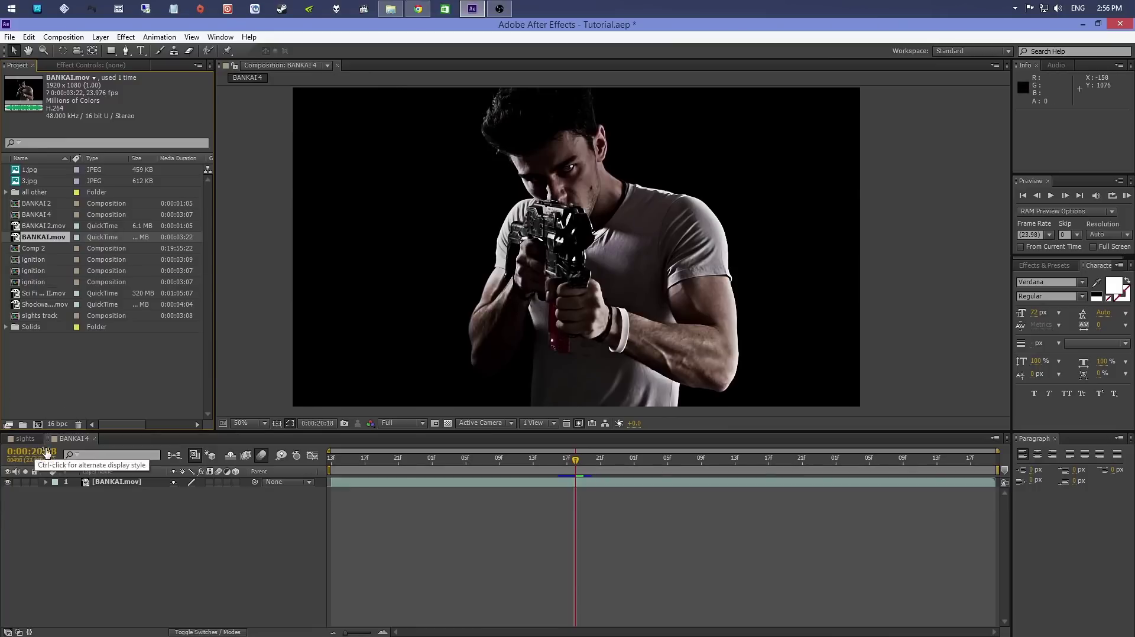
Zoom the viewer in and move the playhead to frame 0:00:20:16
scroll(573, 303, up, 2)
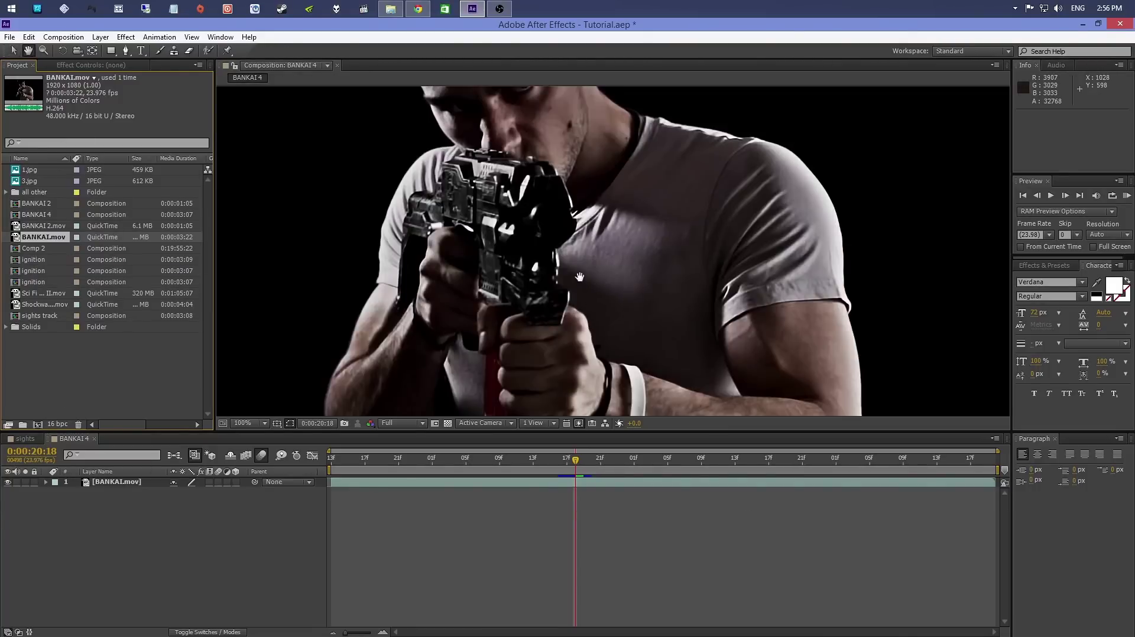
click(1064, 195)
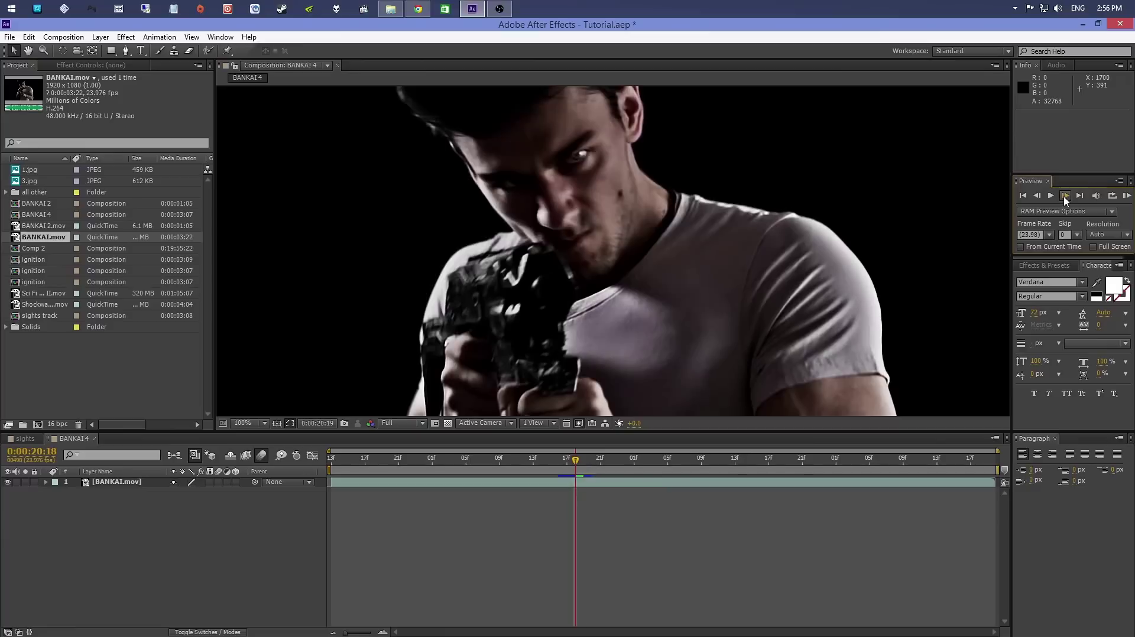
click(1037, 195)
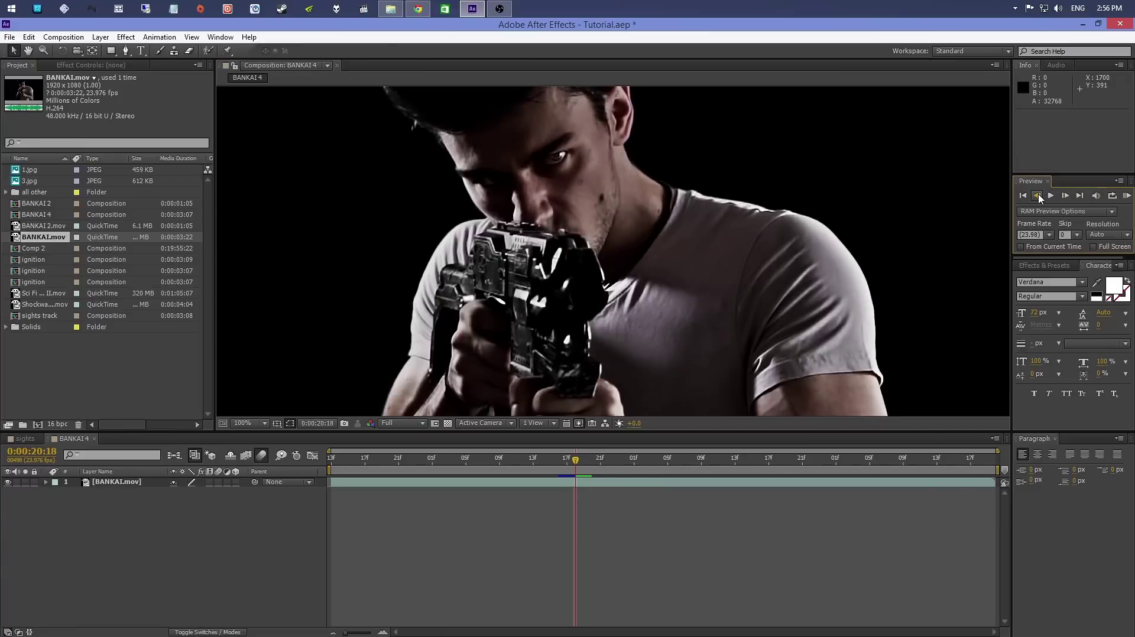
click(1037, 195)
click(1037, 195)
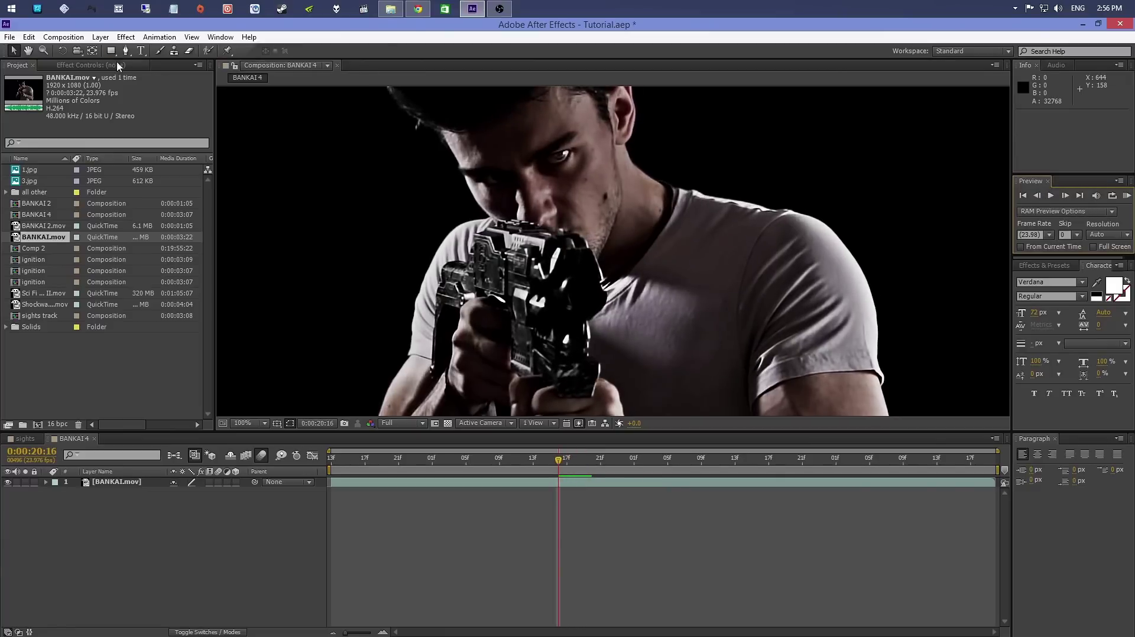
Create a full-frame white solid layer, White Solid 31, above the footage
click(100, 37)
mouse_move(118, 51)
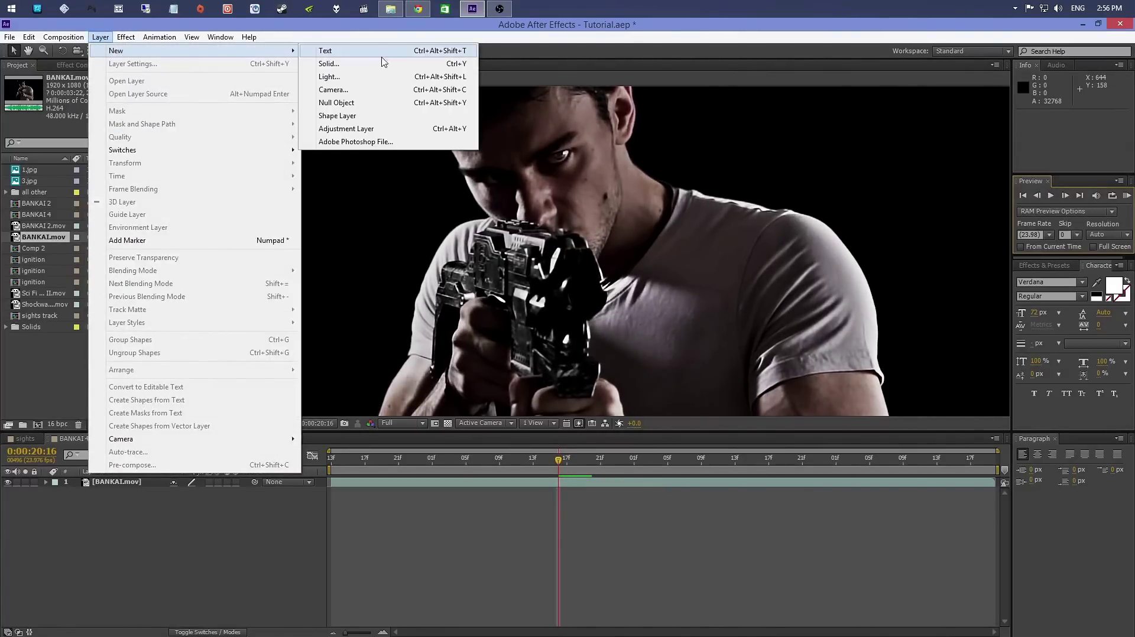
click(378, 63)
click(553, 408)
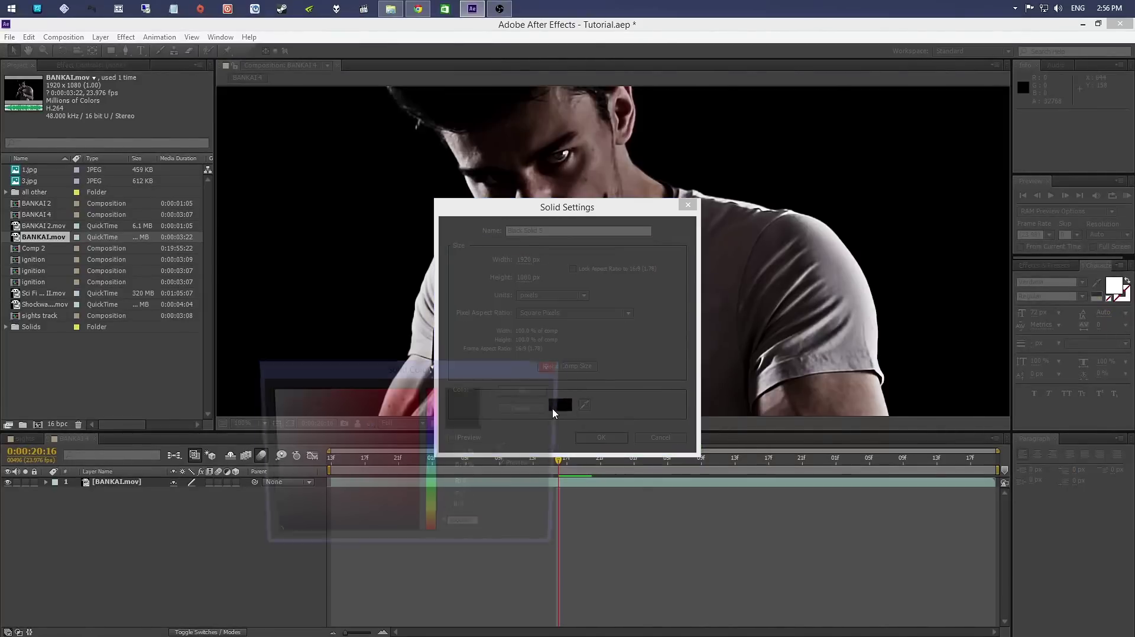
click(270, 390)
click(525, 390)
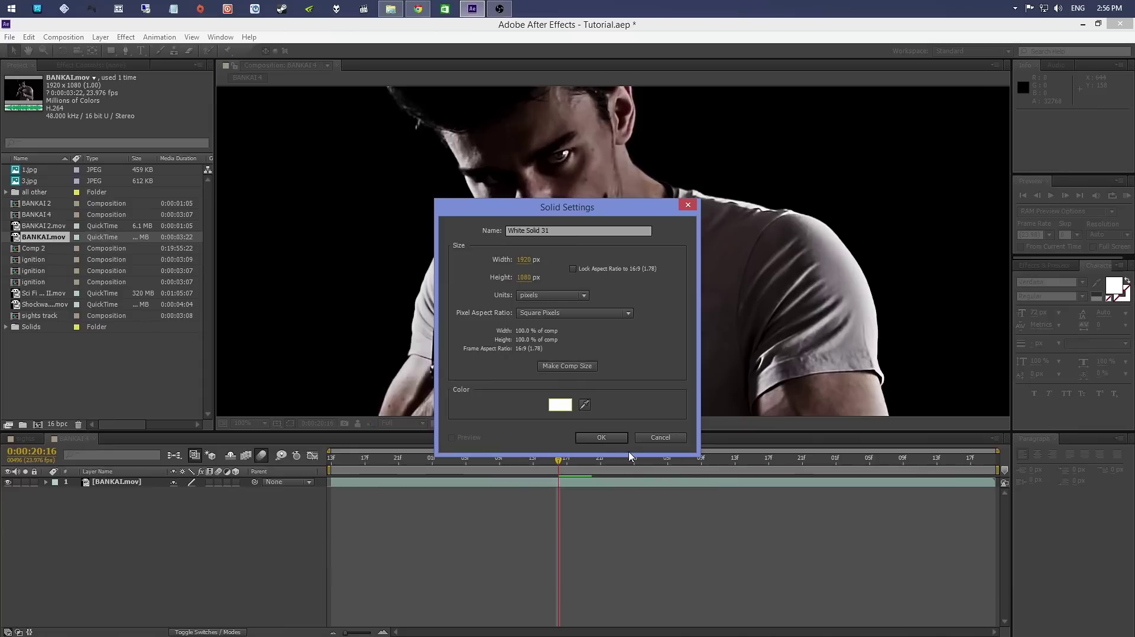
click(600, 437)
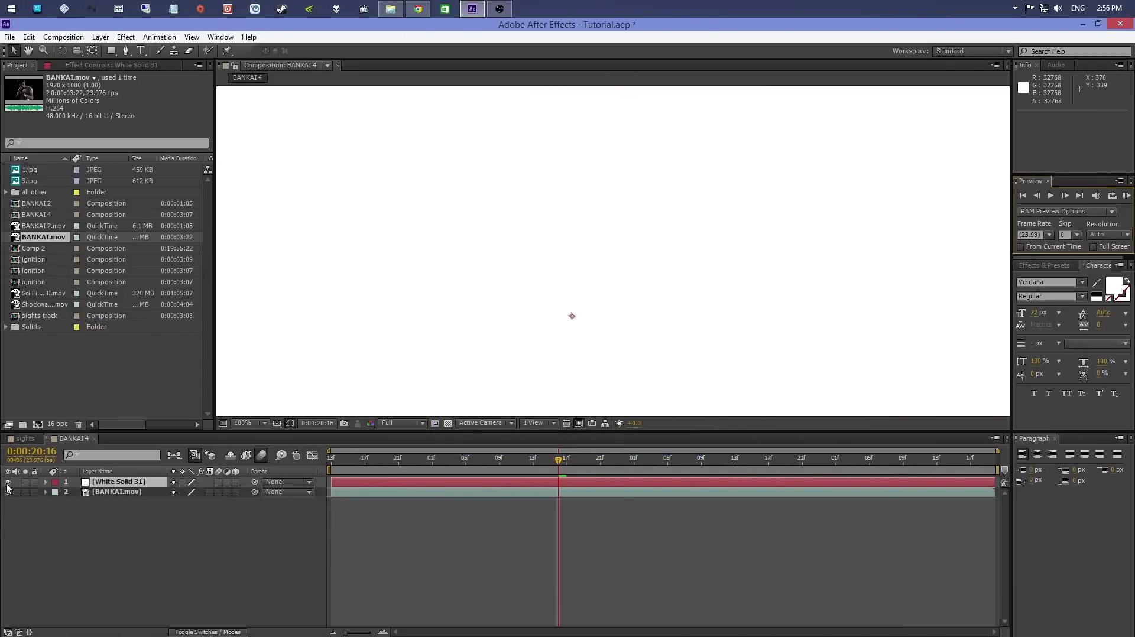
Draw a circular ellipse mask on White Solid 31 over the gun's muzzle
click(7, 482)
drag(111, 50, 151, 76)
scroll(640, 361, up, 1)
drag(570, 348, 549, 296)
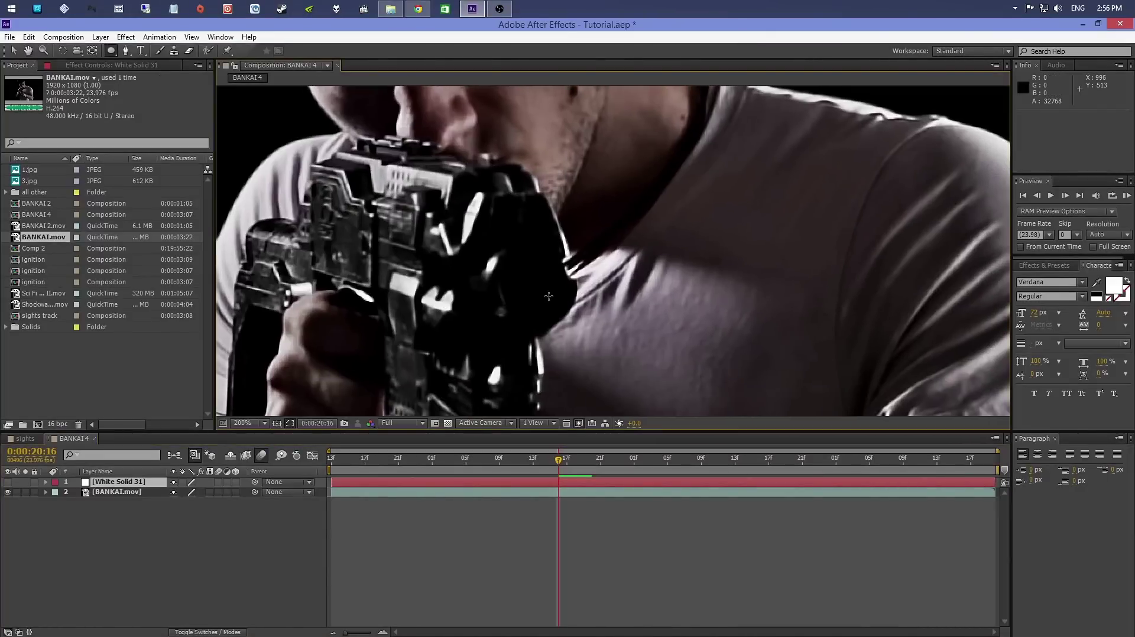
drag(494, 247, 568, 320)
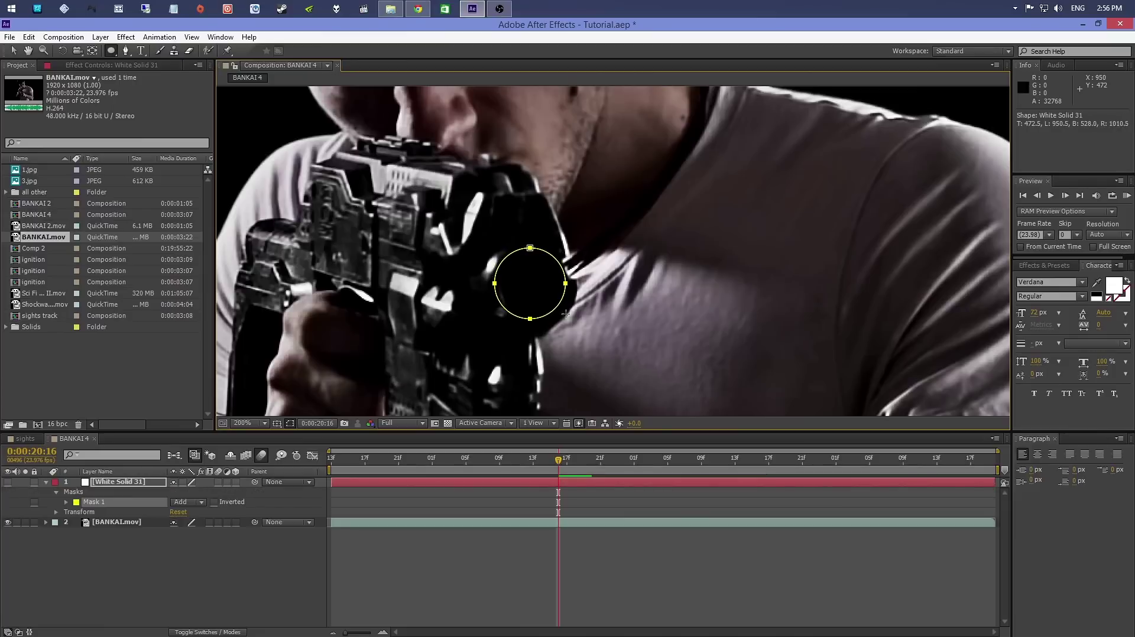
click(13, 50)
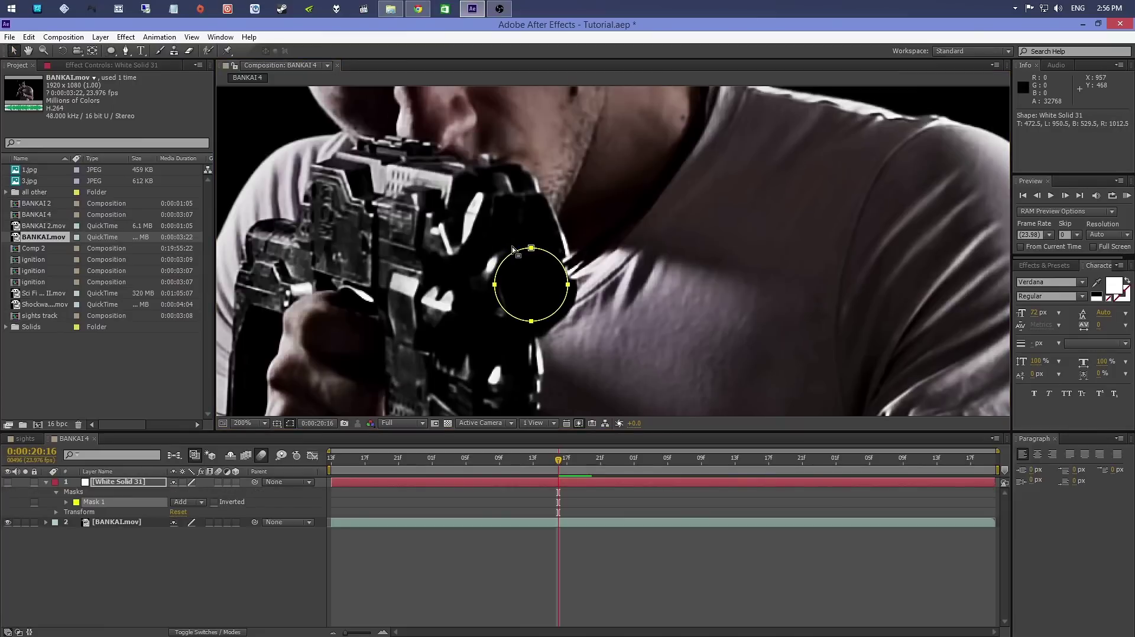
drag(530, 250, 535, 252)
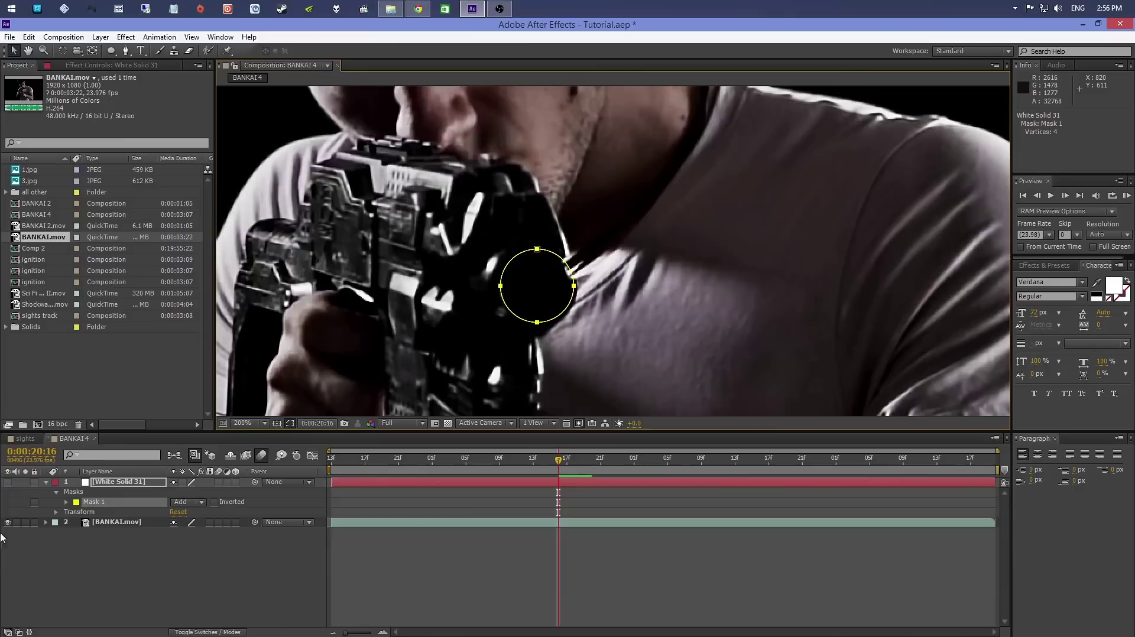
click(8, 482)
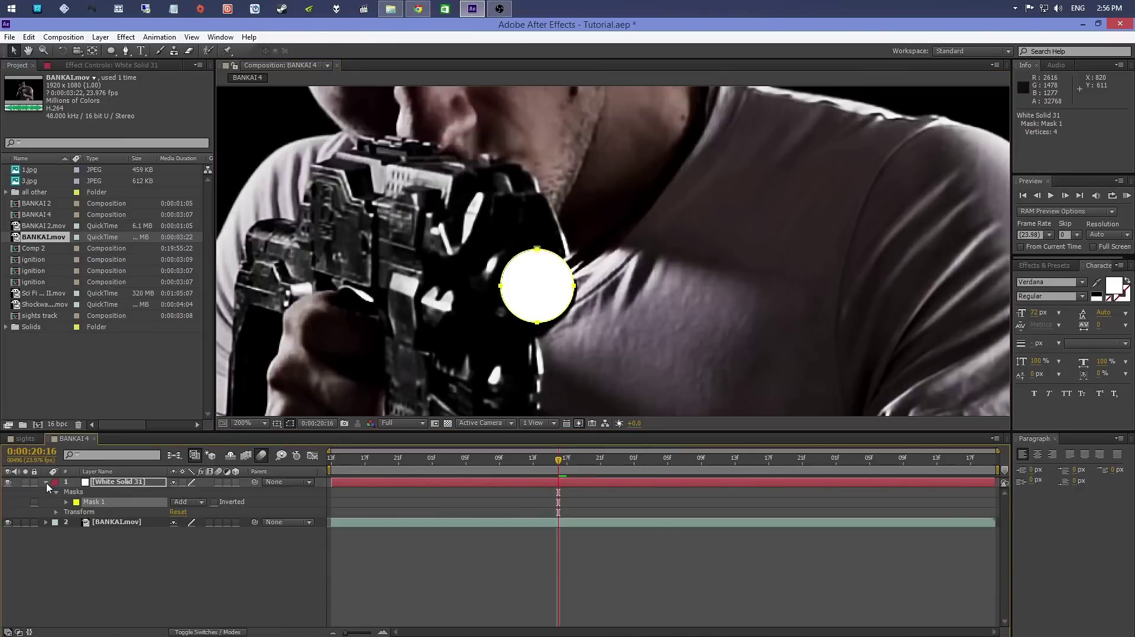
click(47, 482)
Try Mask Expansion values -15 and -17, settling on -20 pixels
click(122, 486)
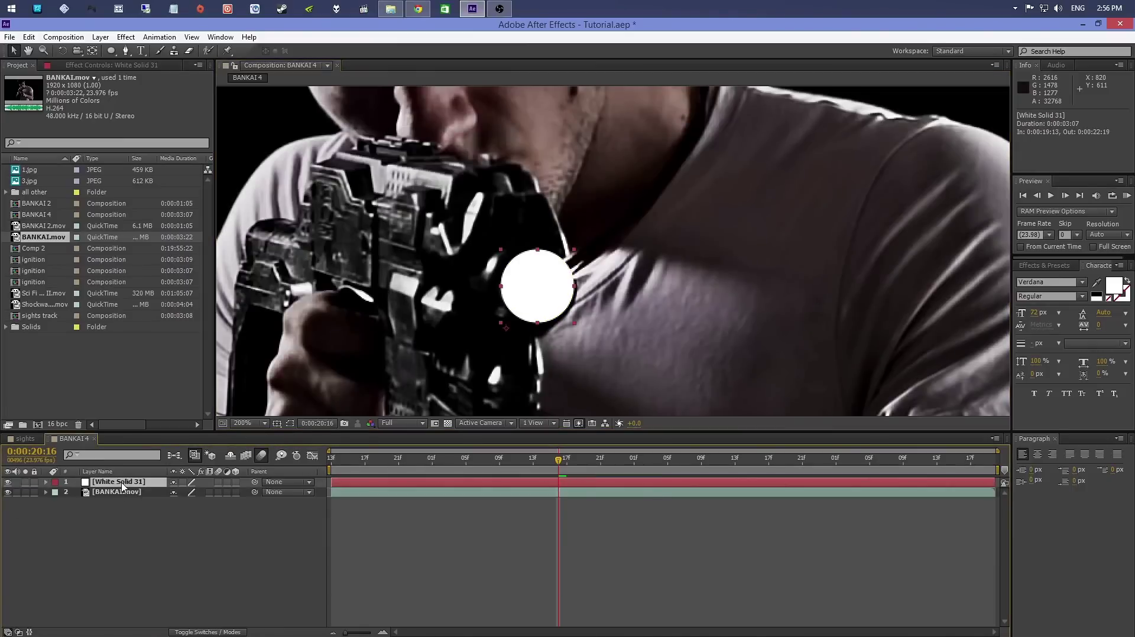
key(m)
key(m)
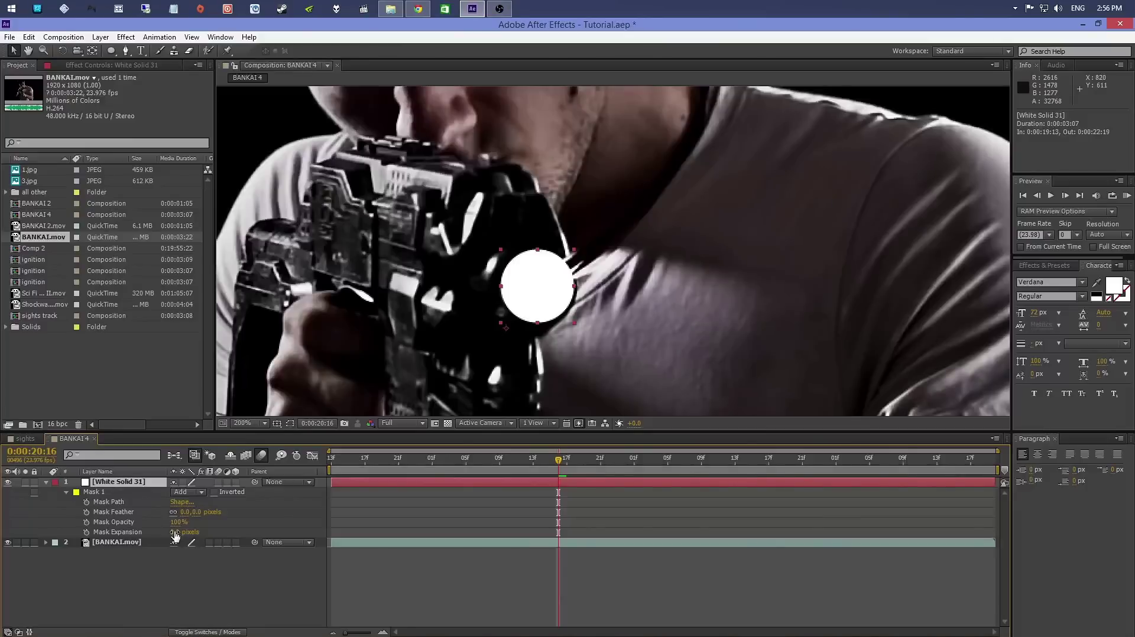
click(174, 532)
text(-15)
key(Return)
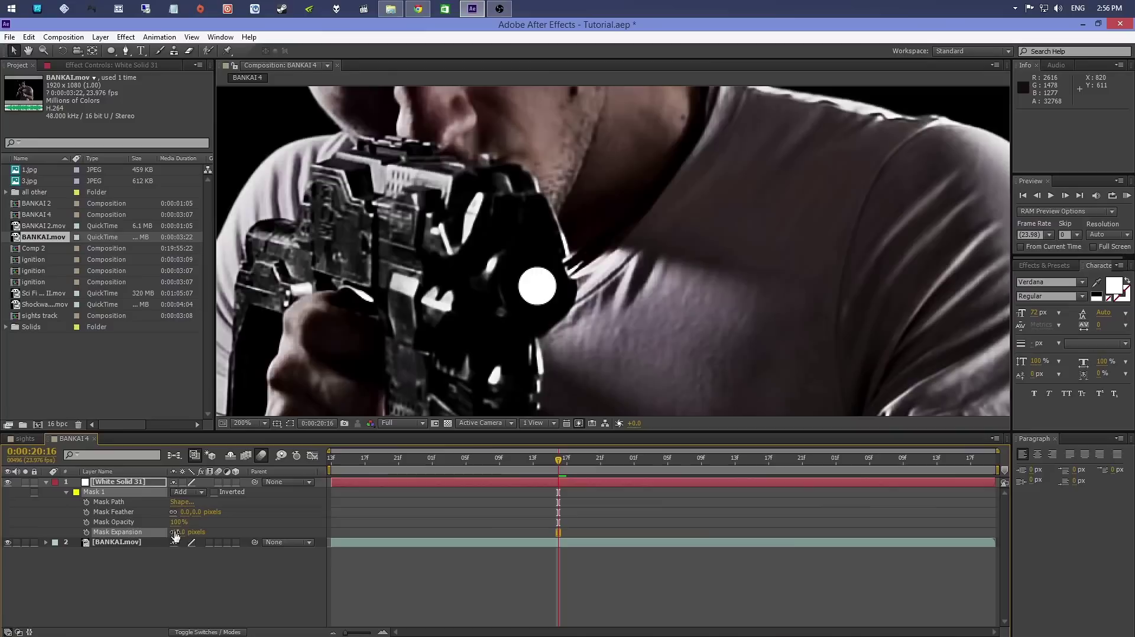
click(175, 534)
text(-17)
key(Return)
click(174, 534)
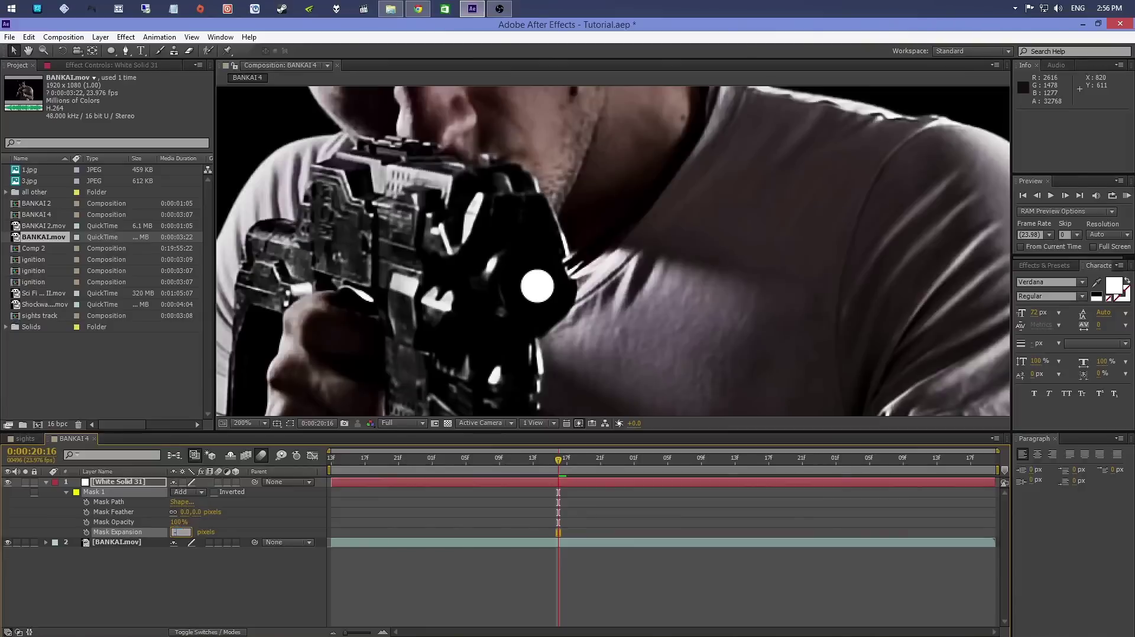
text(-20)
key(Return)
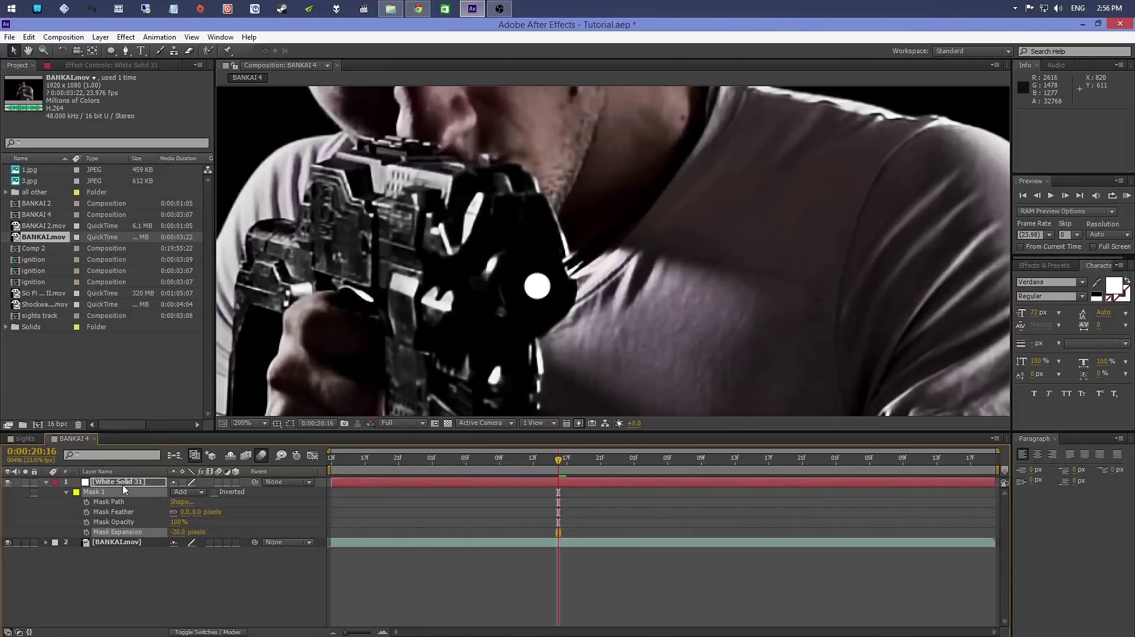
Split White Solid 31 at 20:16 and delete the earlier piece
click(100, 490)
key(ctrl+shift+d)
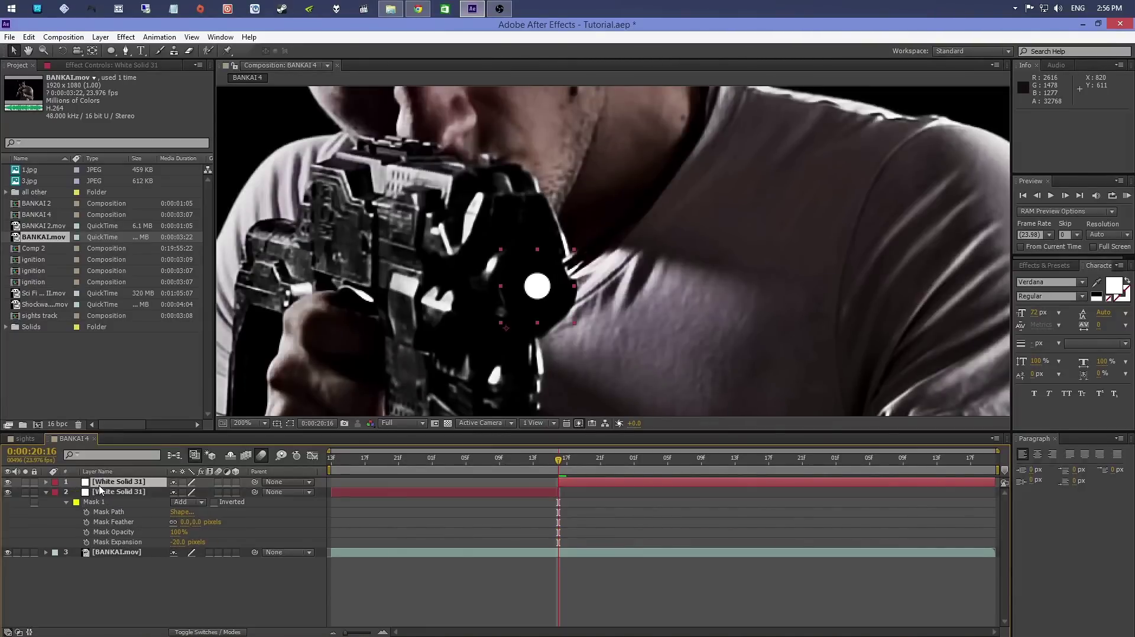
key(Delete)
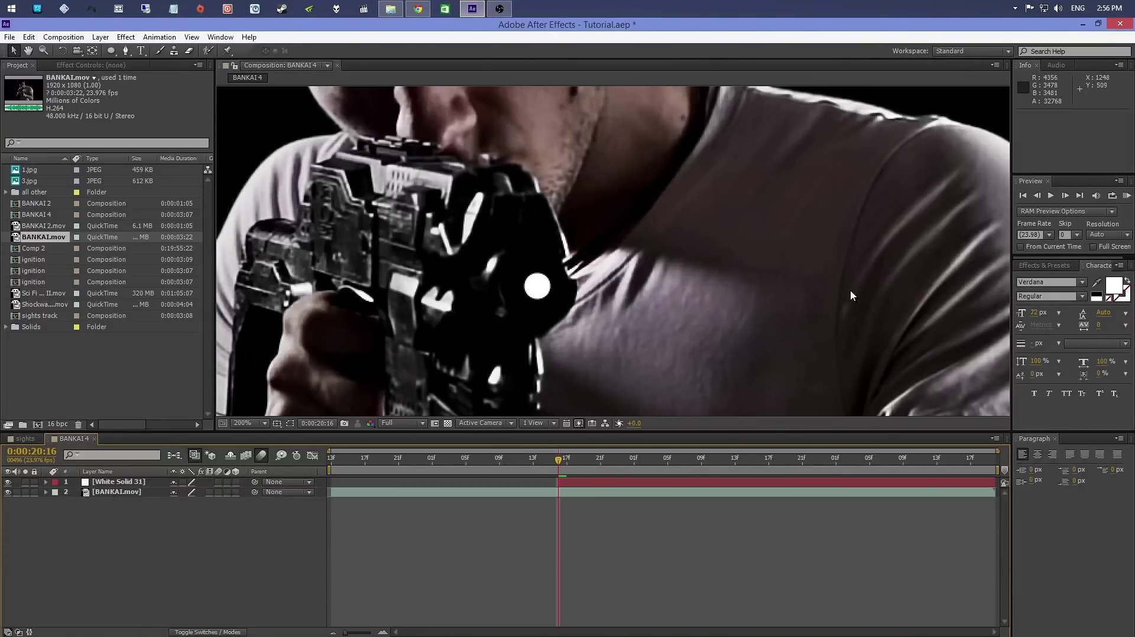
Split the solid at 20:17 and set the new piece's Mask Expansion to 0
click(1065, 196)
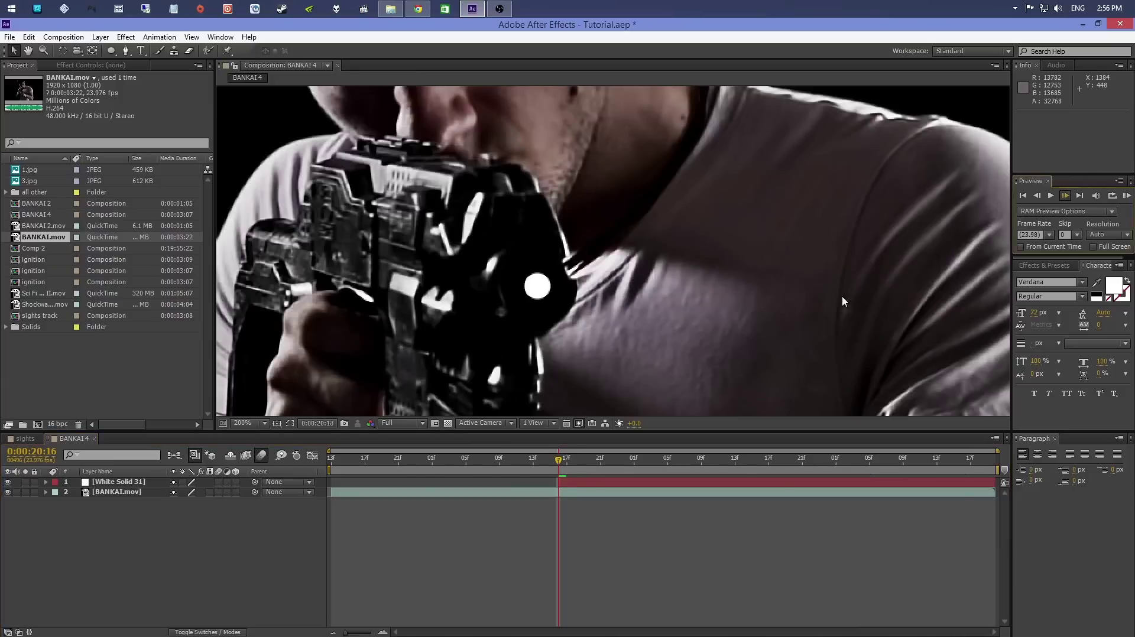
click(102, 483)
key(ctrl+shift+d)
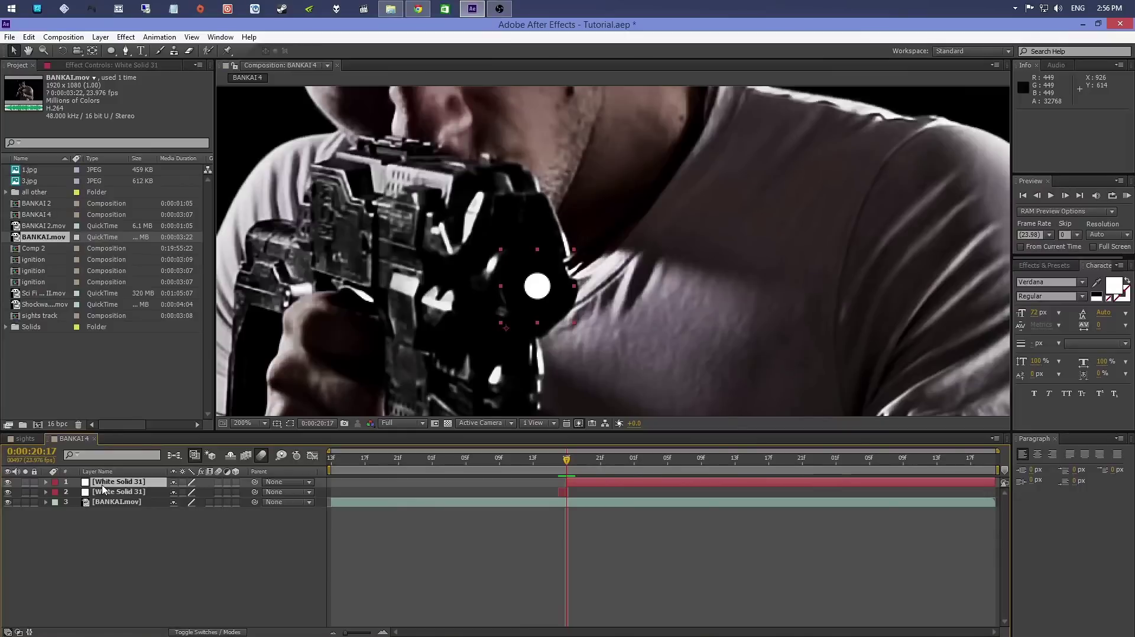
key(m)
key(m)
click(179, 532)
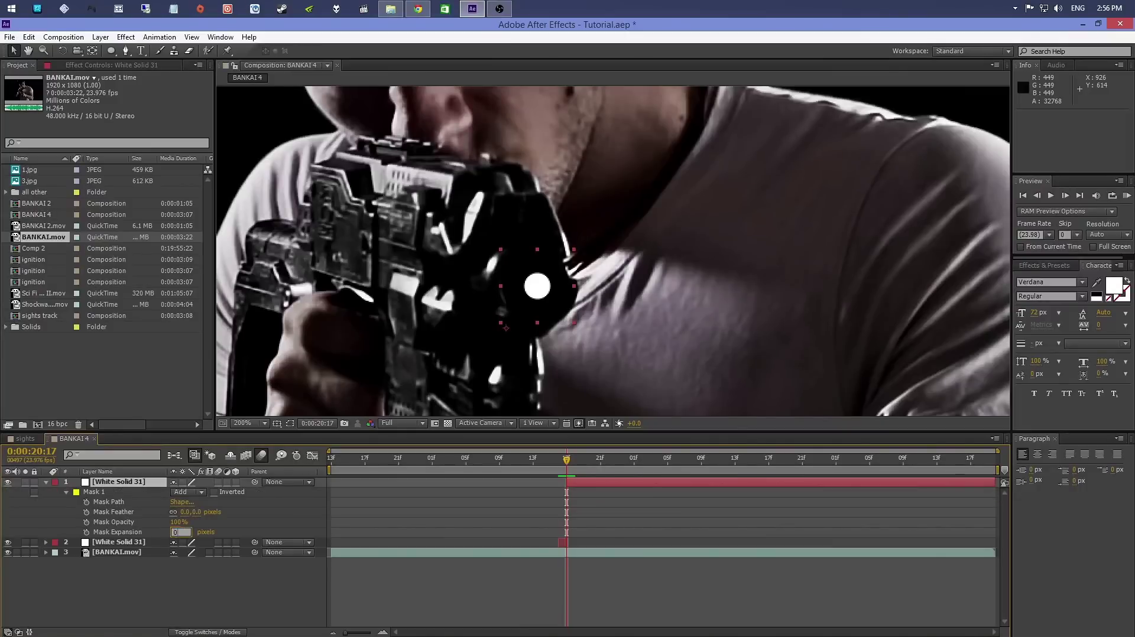
text(0)
key(Return)
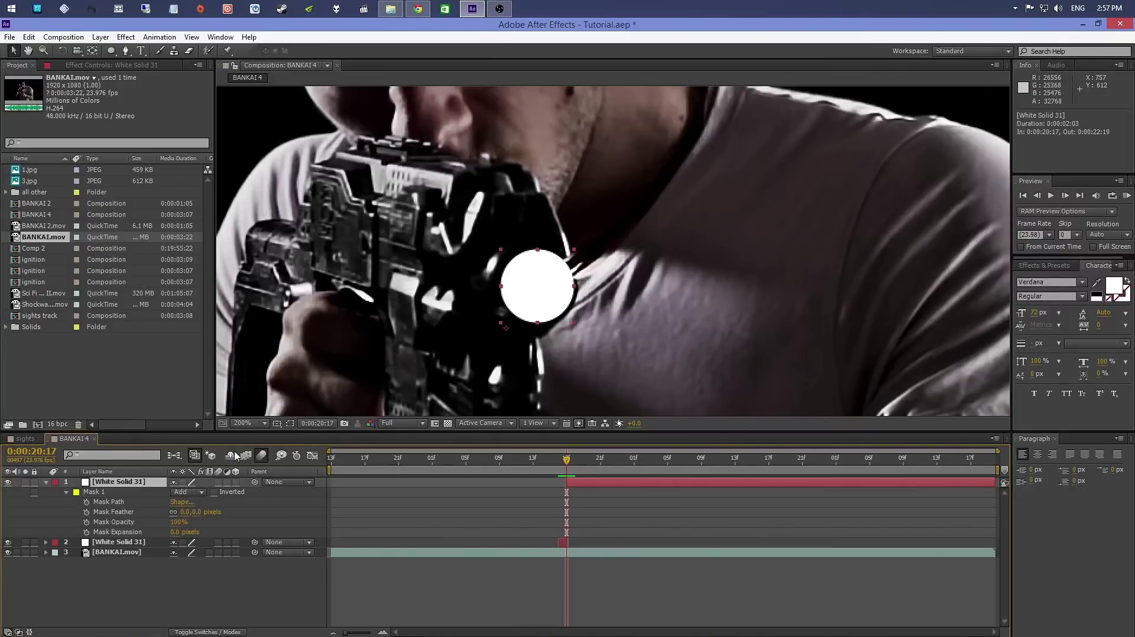
drag(566, 296, 566, 296)
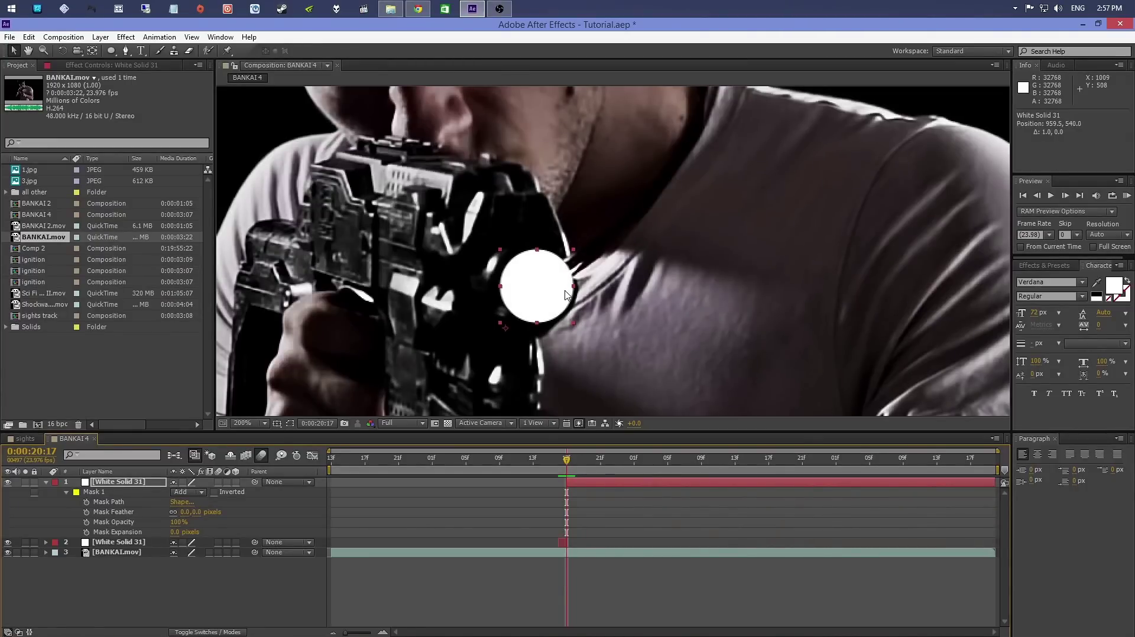
Split the full-size flash at 20:18 and delete the tail so it lasts one frame
click(1065, 195)
click(142, 471)
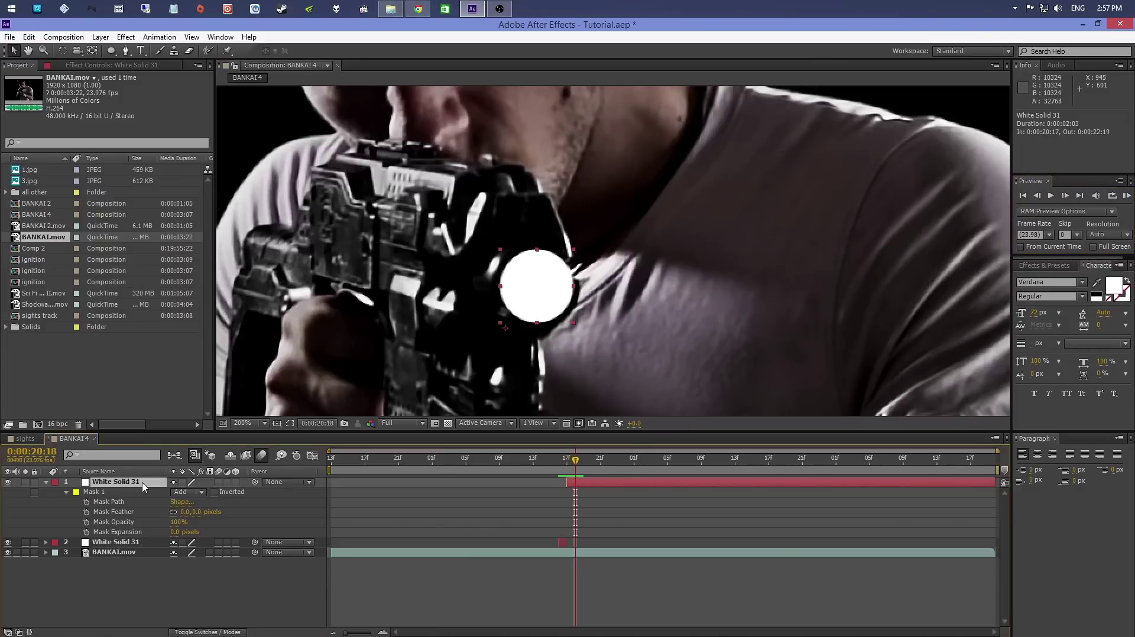
key(ctrl+d)
key(Delete)
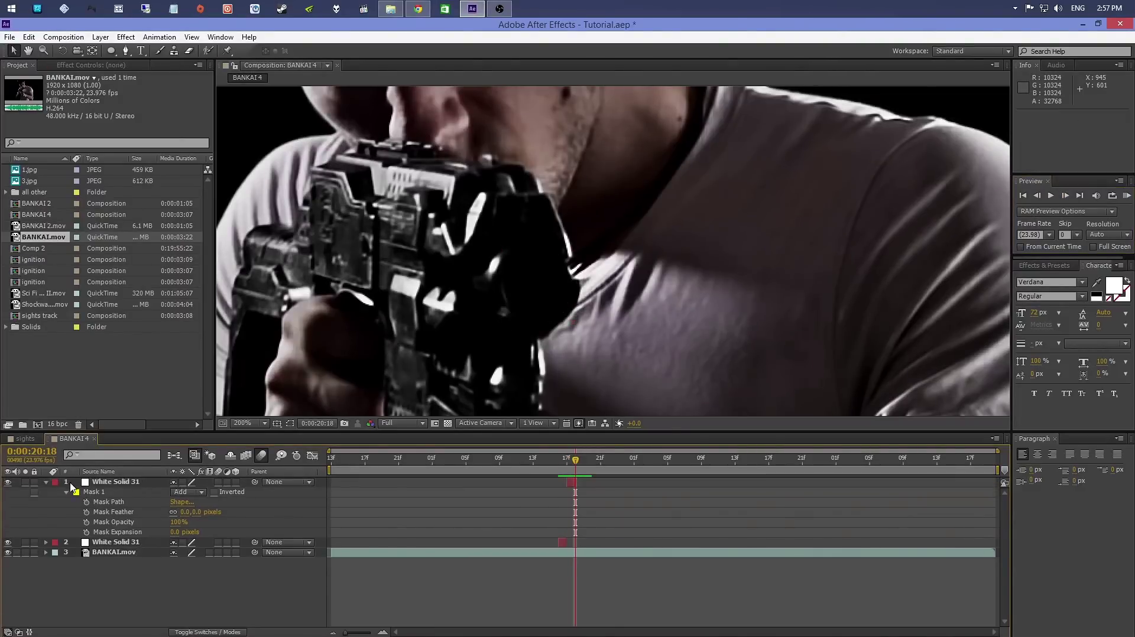
click(46, 481)
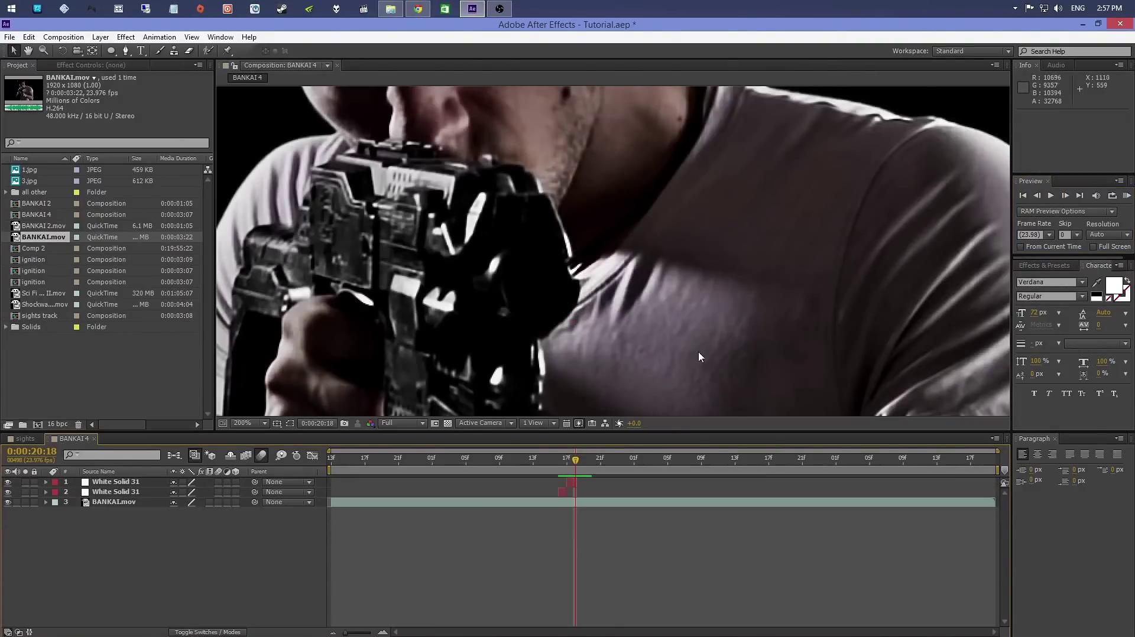
Back at frame 20:16, create a new white solid, White Solid 32
click(558, 458)
click(109, 39)
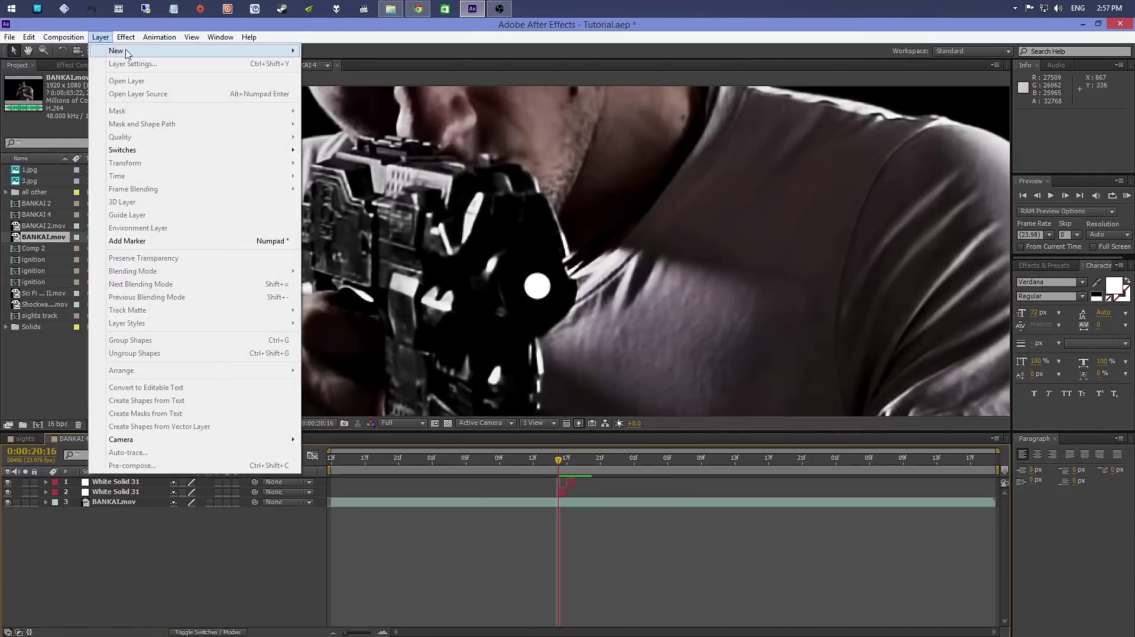
mouse_move(126, 52)
click(376, 66)
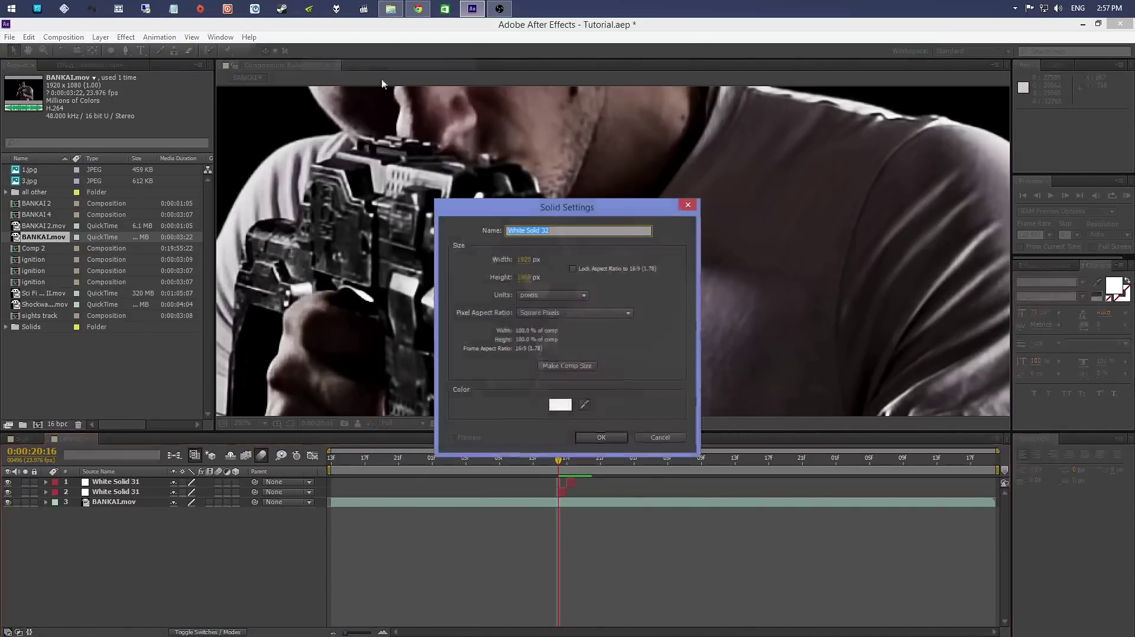
click(601, 438)
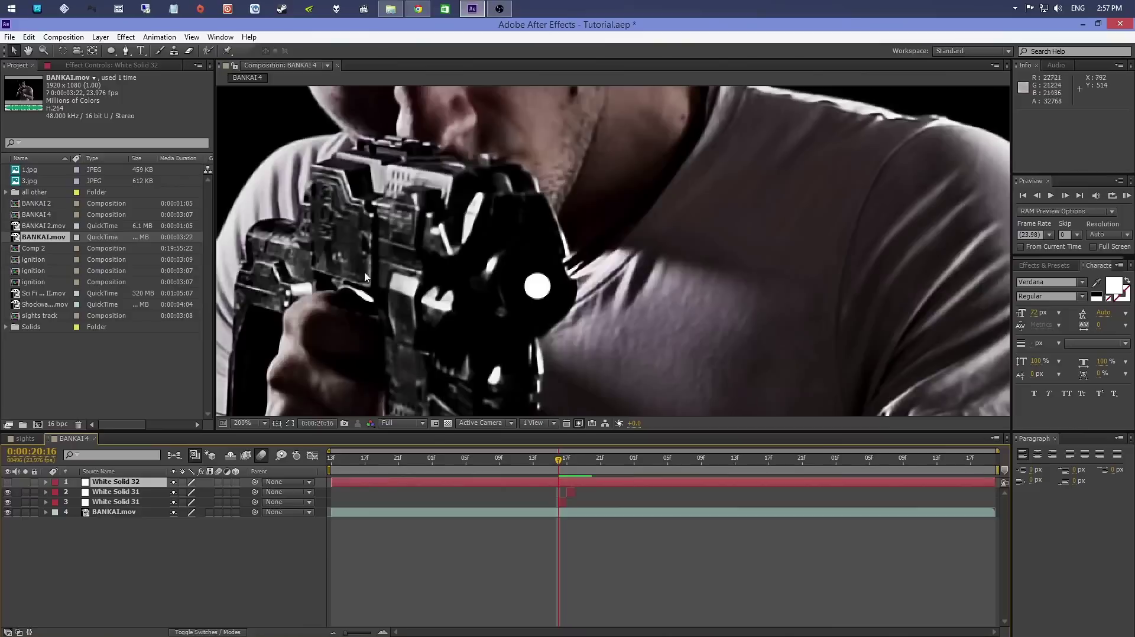
Zoom onto the gun's sight lights and split White Solid 32 at frame 20:17
scroll(412, 197, up, 1)
drag(412, 197, 733, 307)
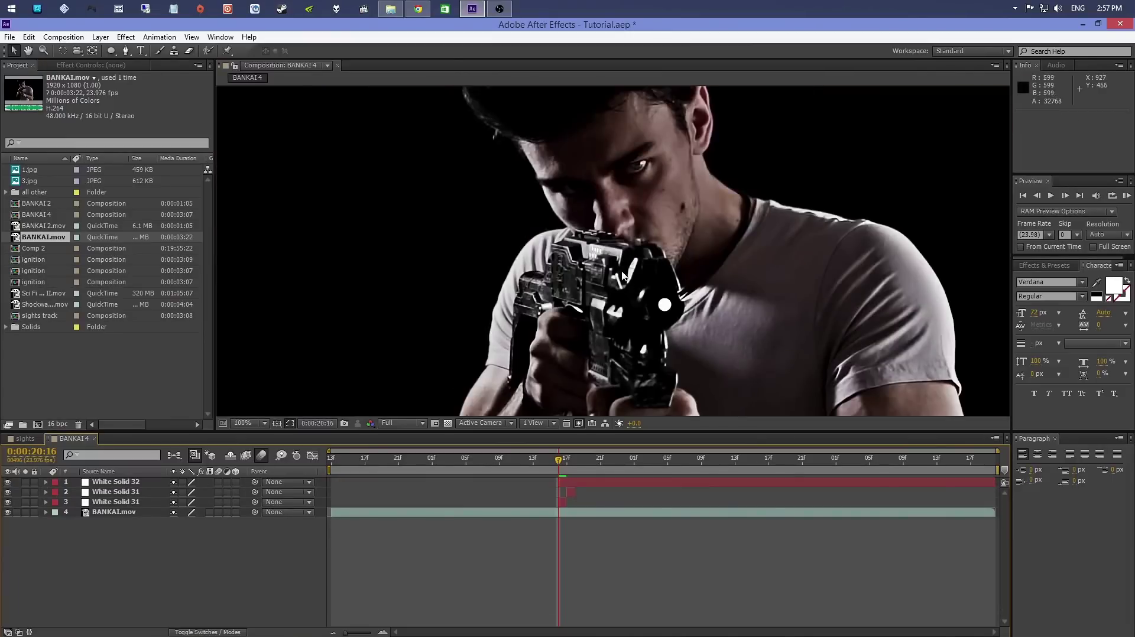
scroll(623, 275, up, 2)
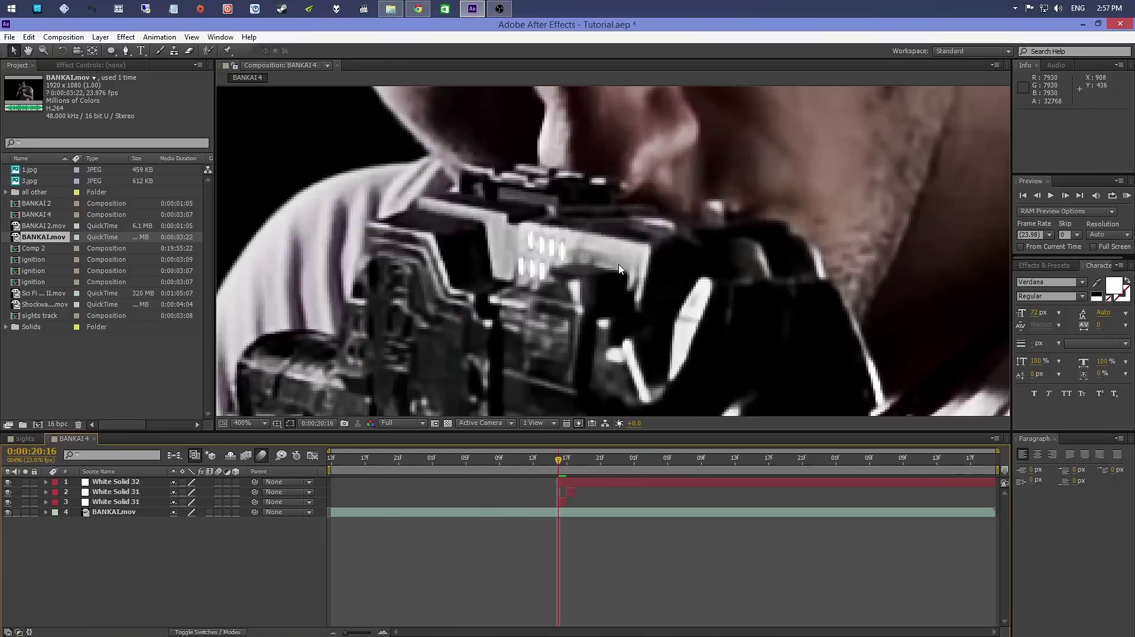
click(115, 482)
key(Page_Down)
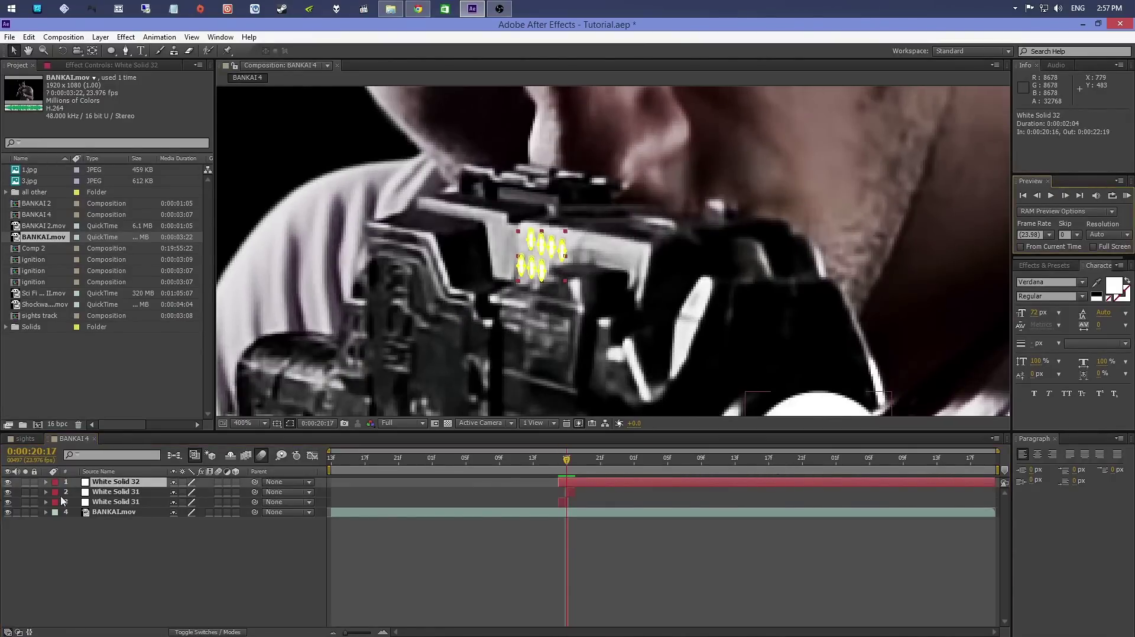
key(ctrl+shift+d)
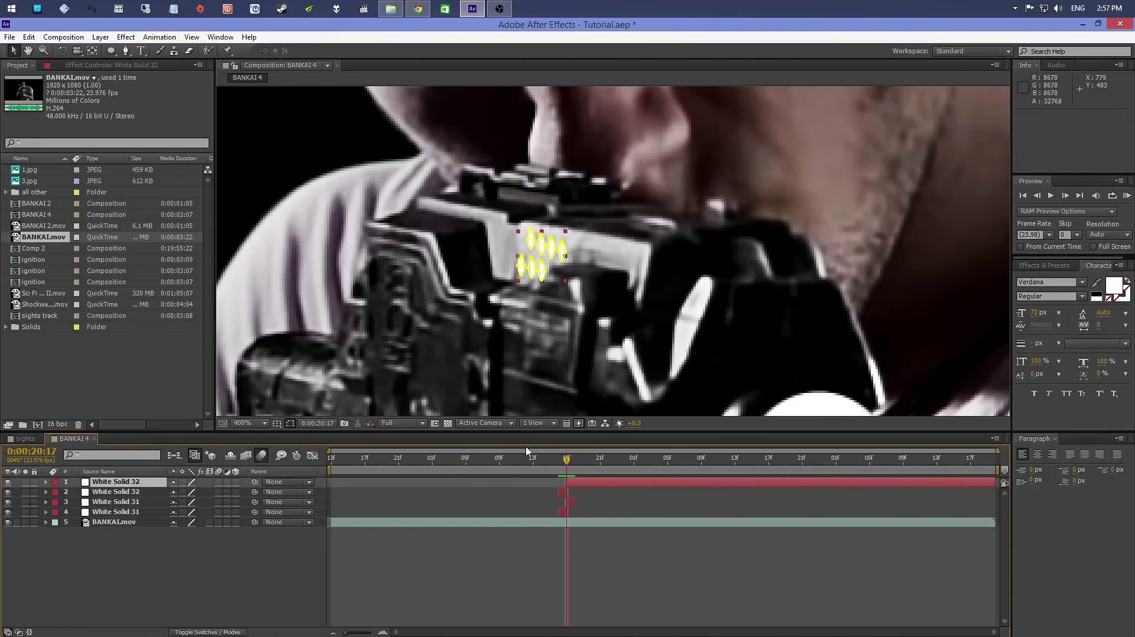
click(553, 272)
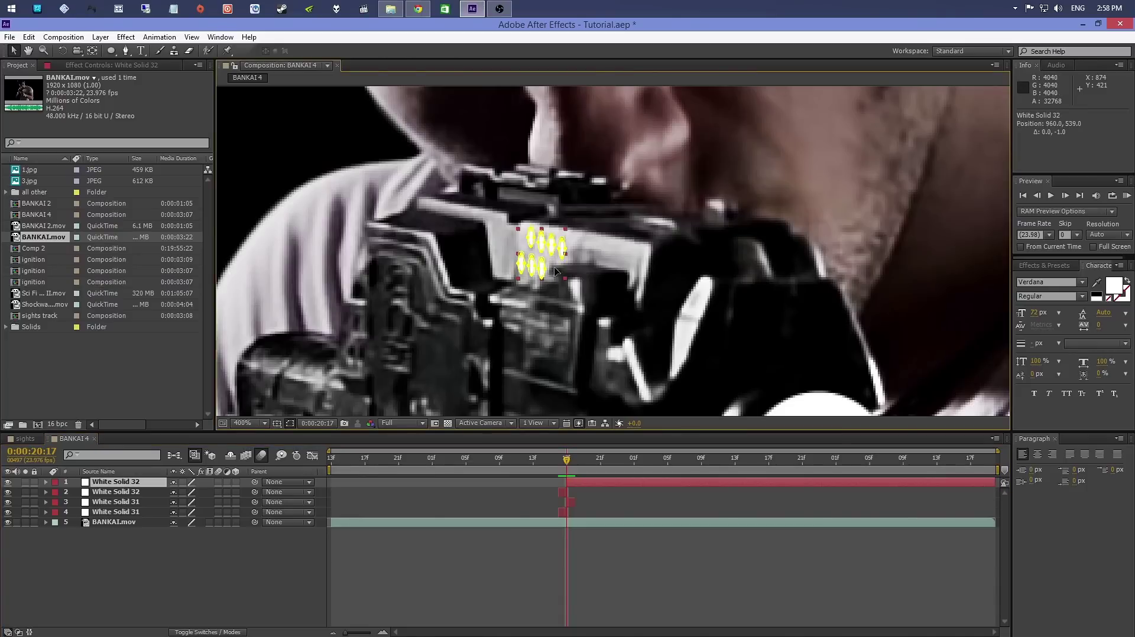
key(Return)
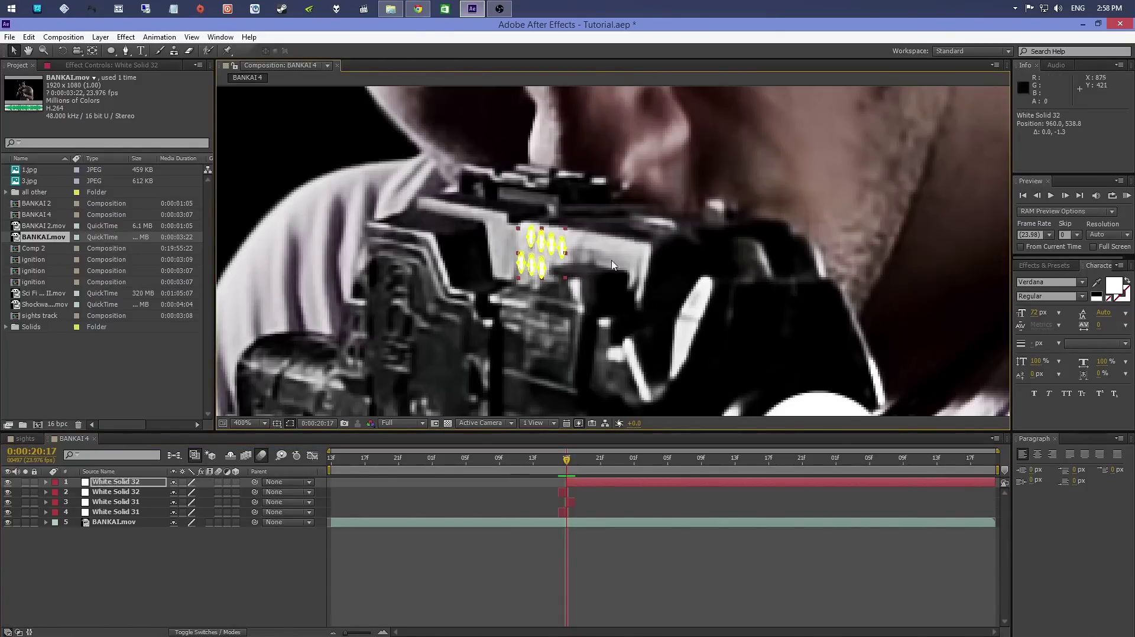
Split again at 20:18, nudge the sight lights down-right, and trim the top piece at 20:19
click(1063, 196)
key(Return)
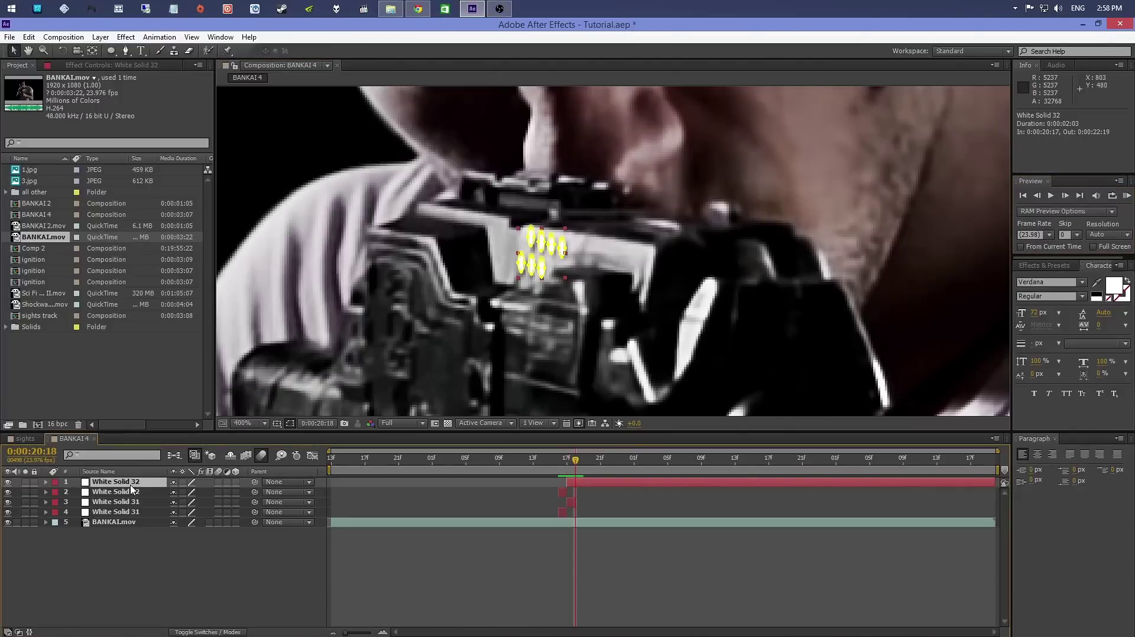
key(ctrl+shift+d)
drag(552, 271, 556, 276)
click(1064, 196)
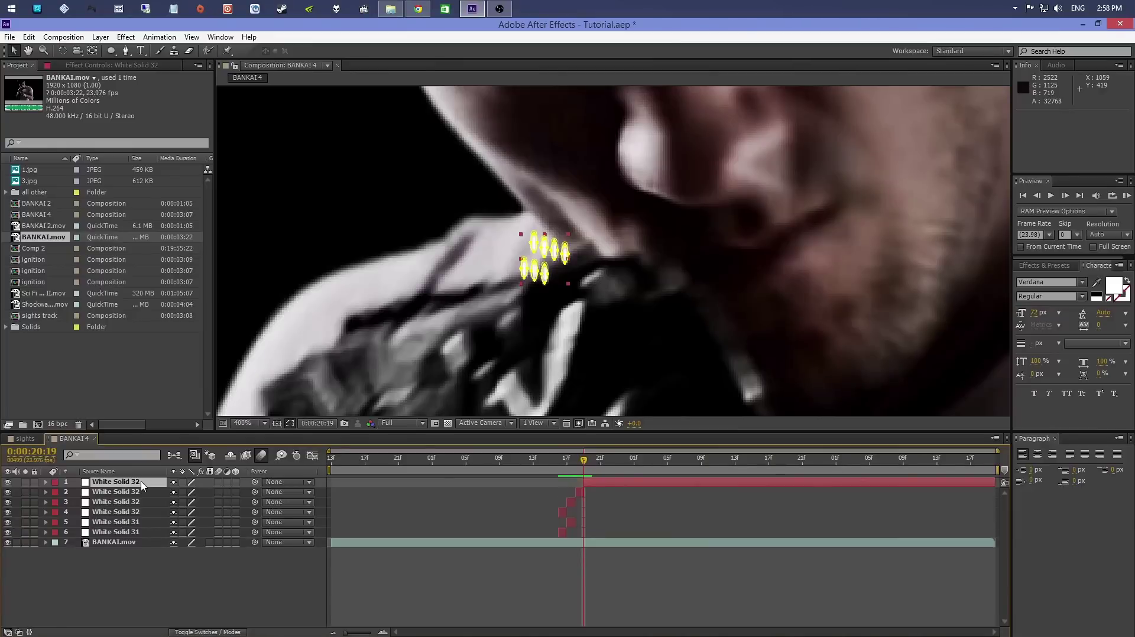
key(alt+])
key(ctrl+shift+a)
scroll(588, 315, down, 2)
key(Page_Up)
key(Page_Up)
key(Page_Up)
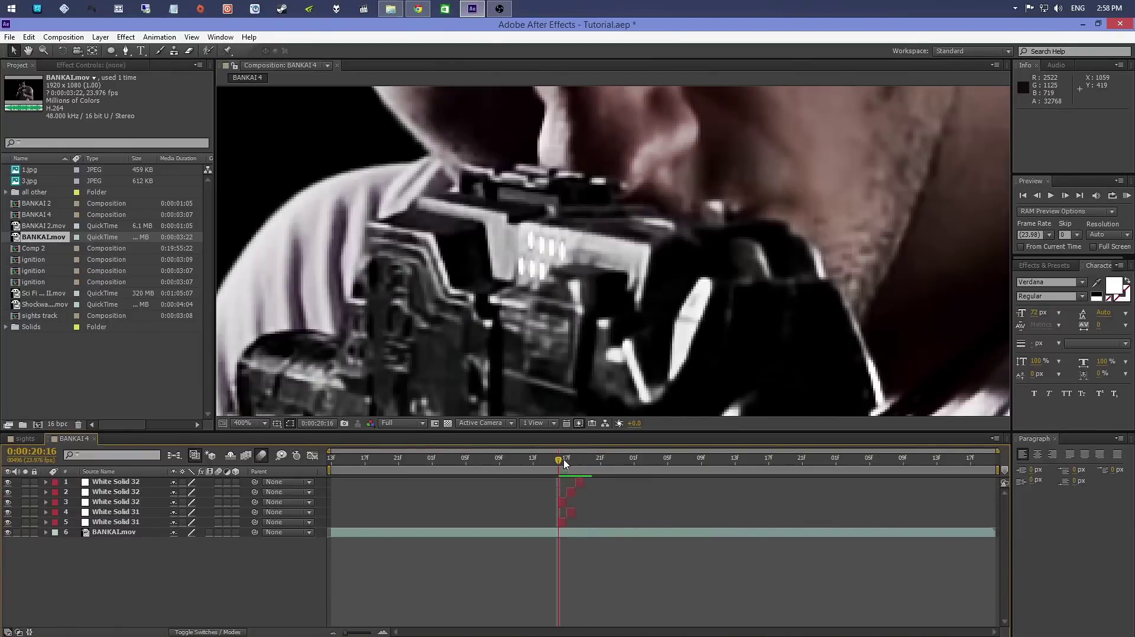
scroll(589, 316, down, 2)
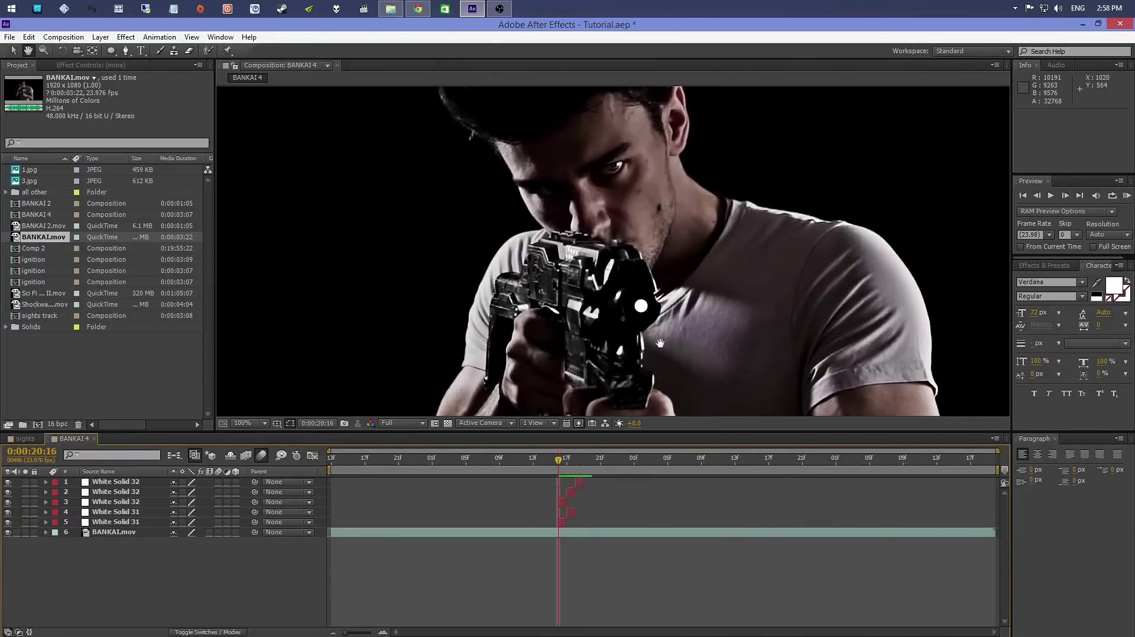
click(121, 484)
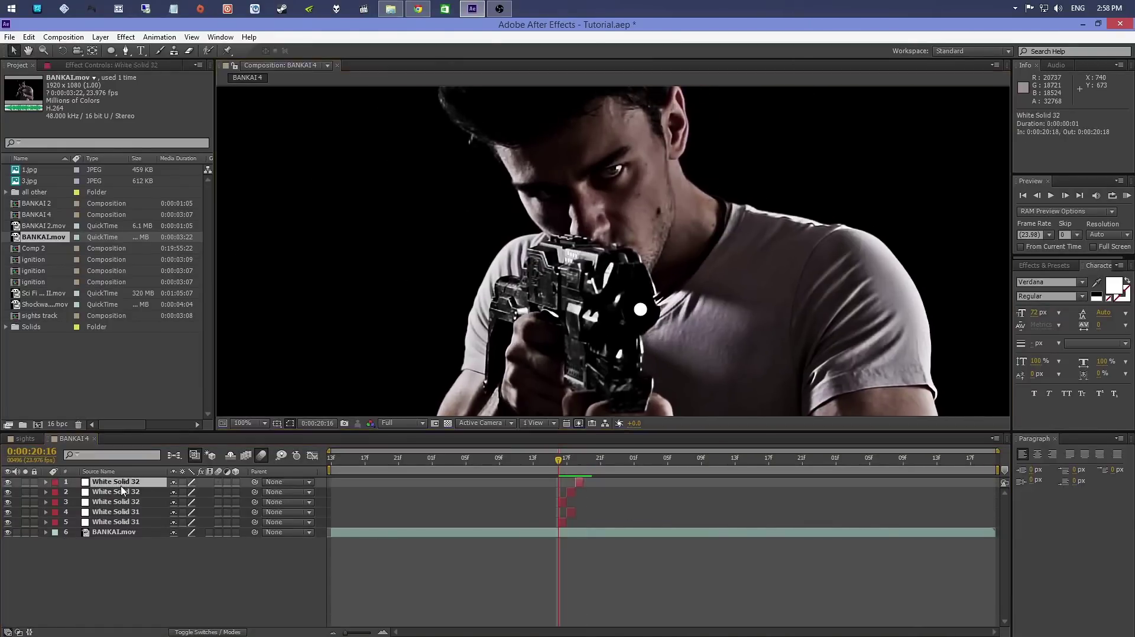
Pre-compose the white solid layers into a new composition named 'ignition'
shift+click(123, 532)
right_click(123, 532)
click(213, 430)
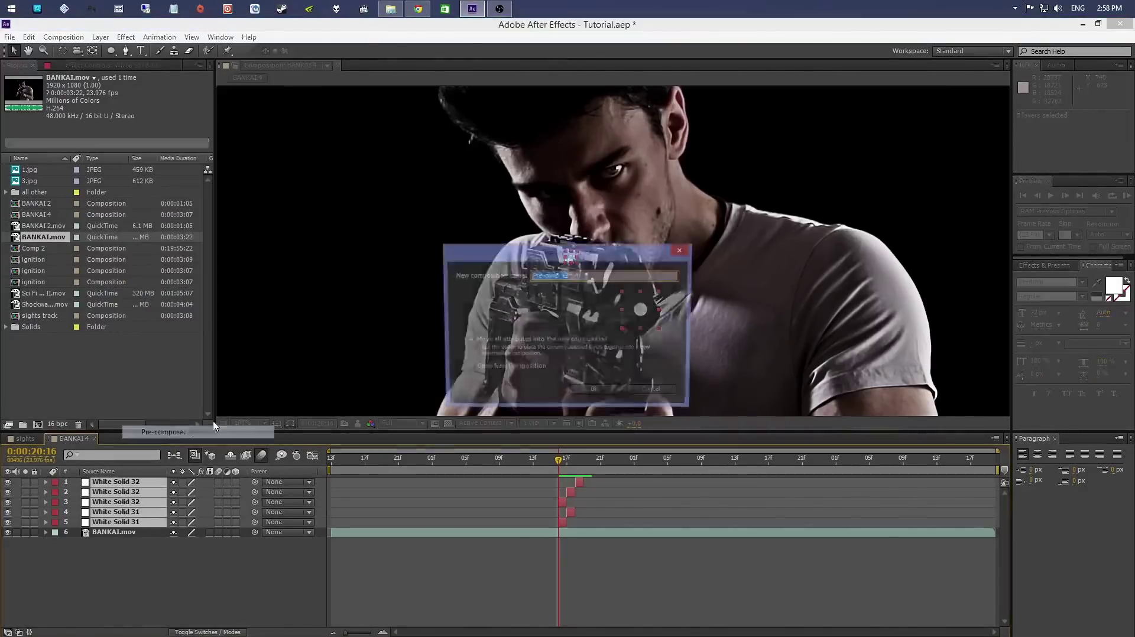
text(ignitio)
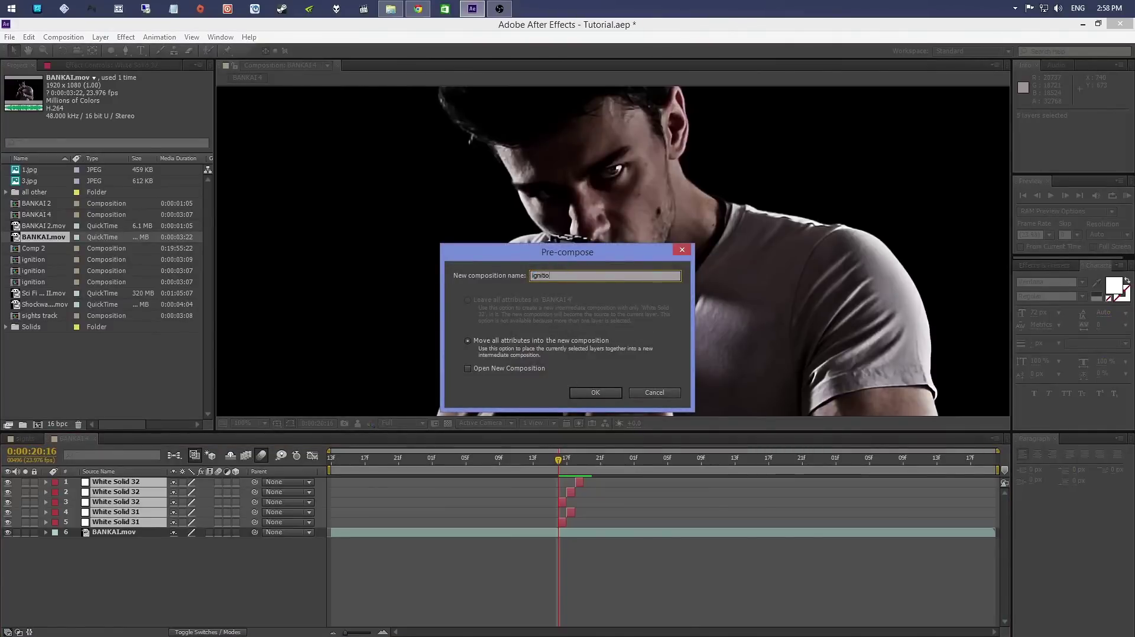
text(n)
key(Return)
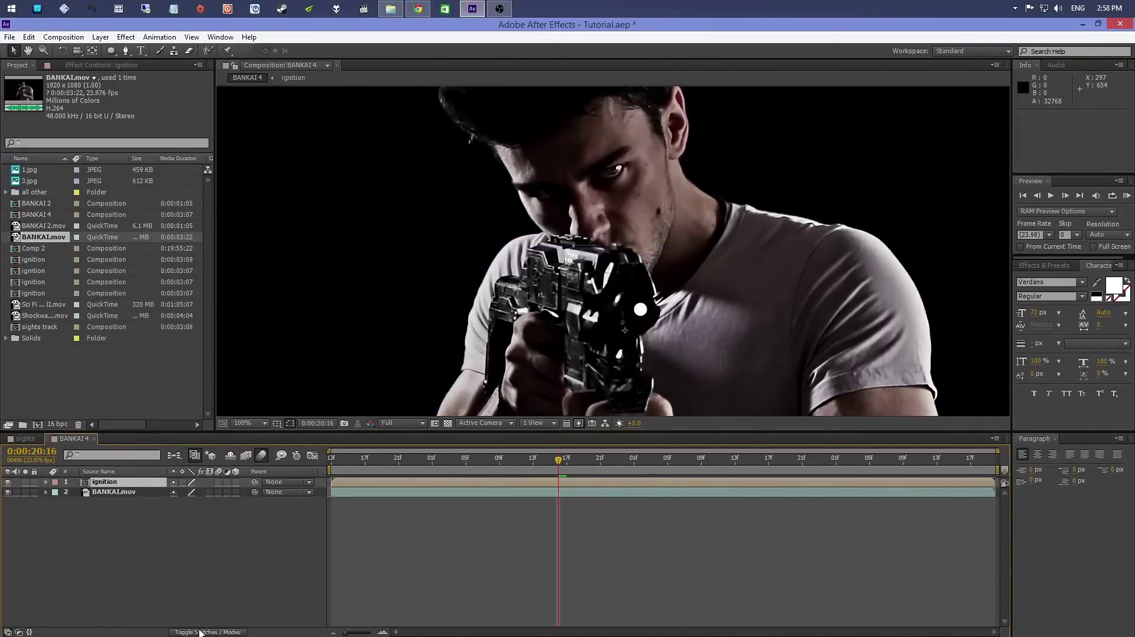
Set the ignition layer to Screen blending, then open it and select White Solid 31
click(200, 632)
click(179, 485)
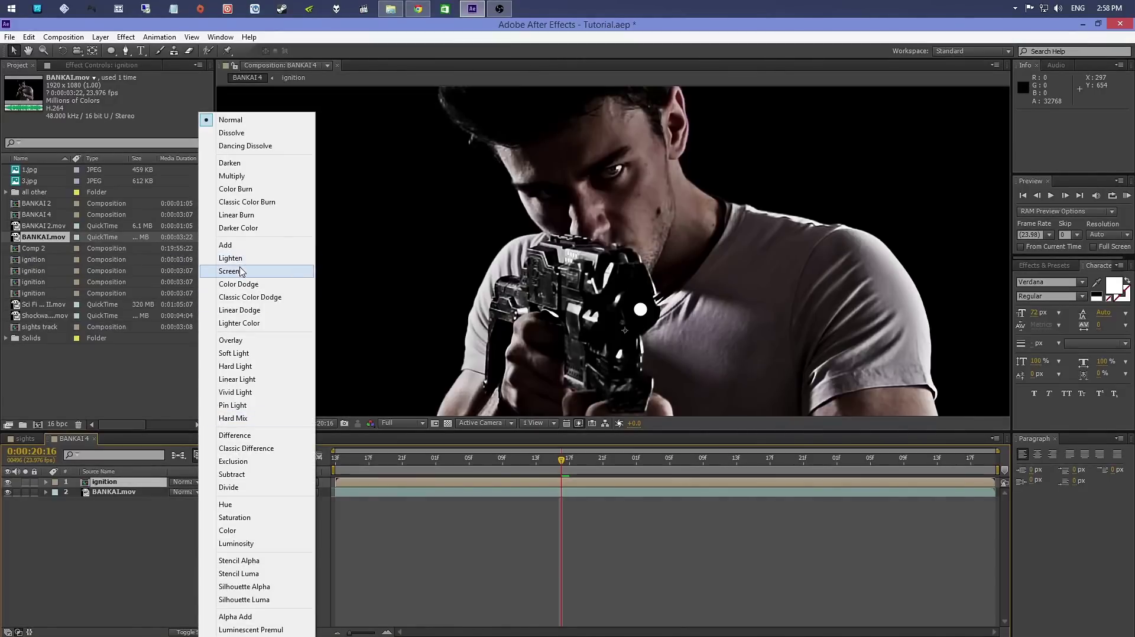
click(242, 269)
double_click(137, 482)
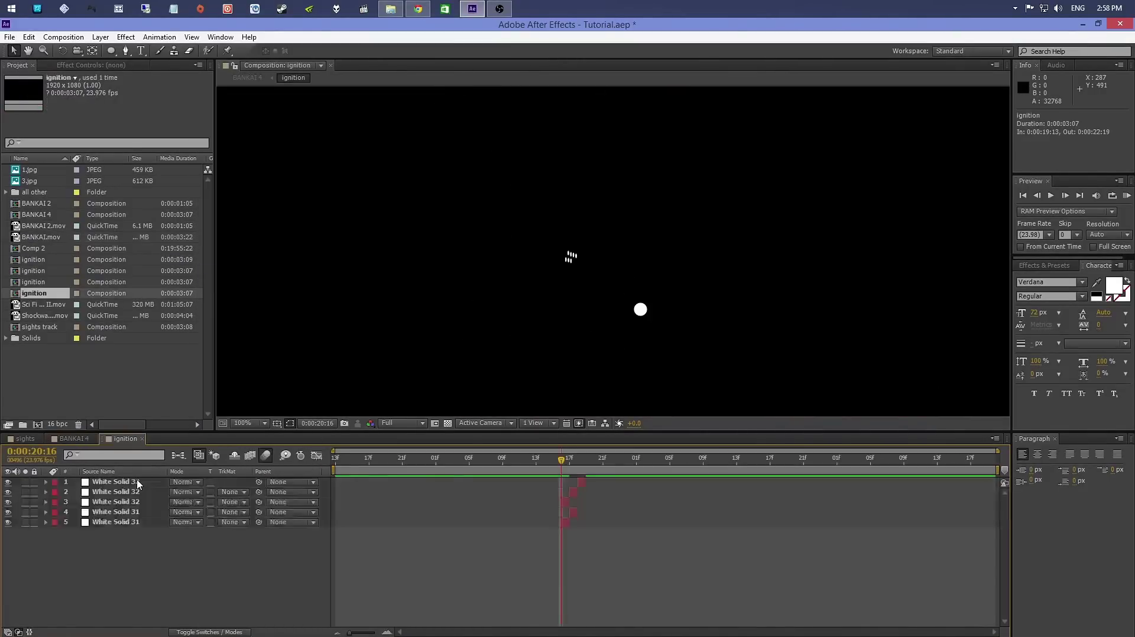
click(140, 523)
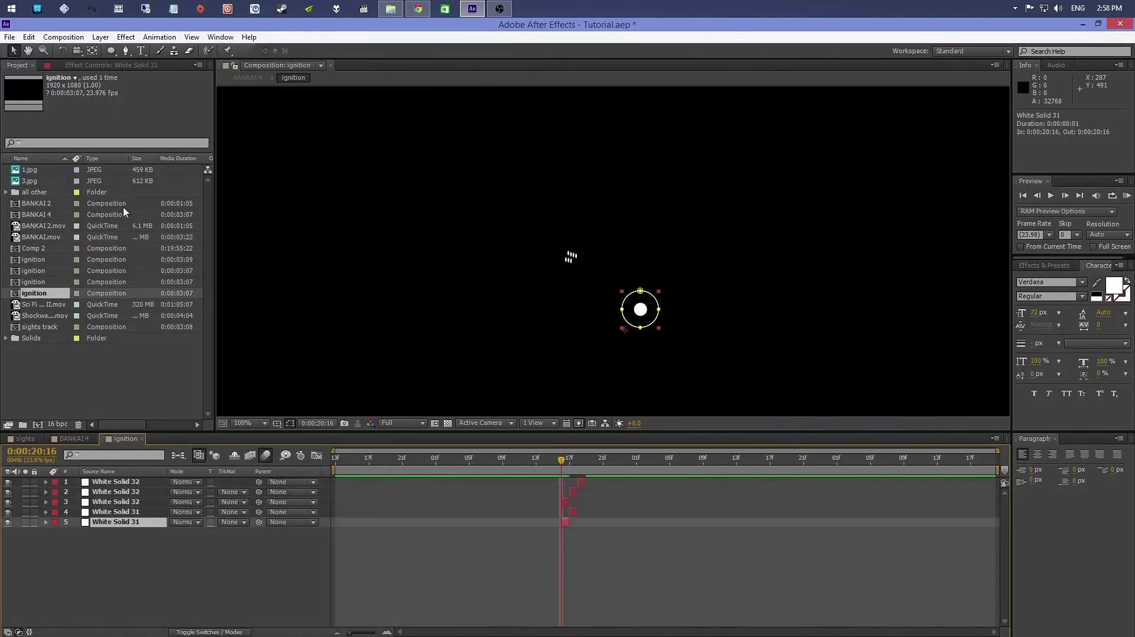
Apply Stylize > Glow to White Solid 31 and duplicate it, widening Glow 2's radius to about 40
click(126, 37)
mouse_move(167, 435)
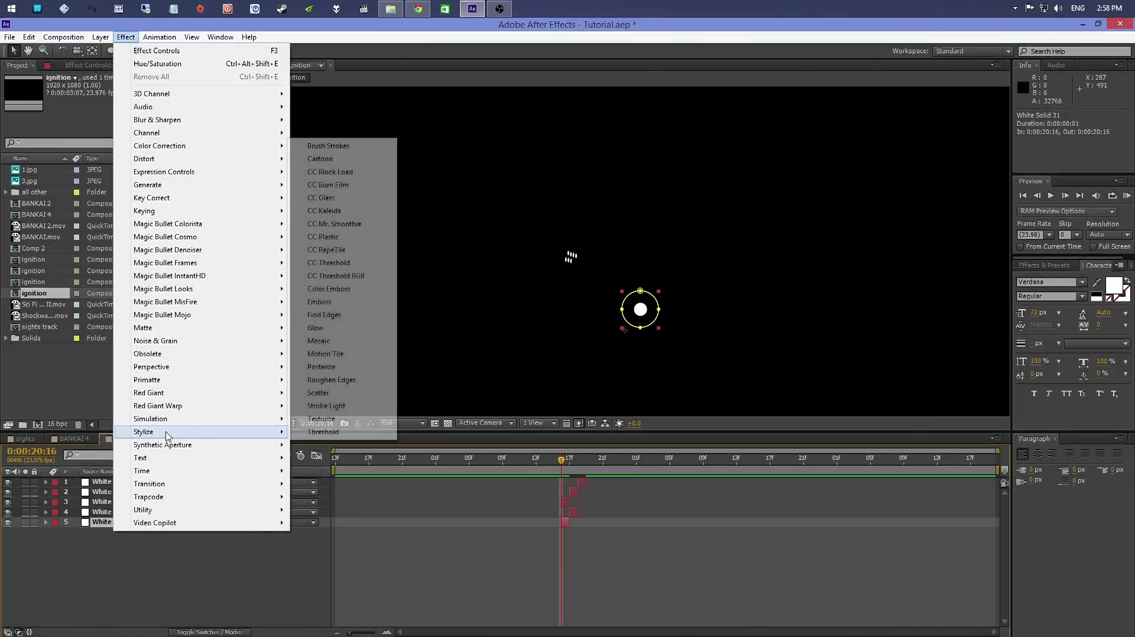
click(331, 329)
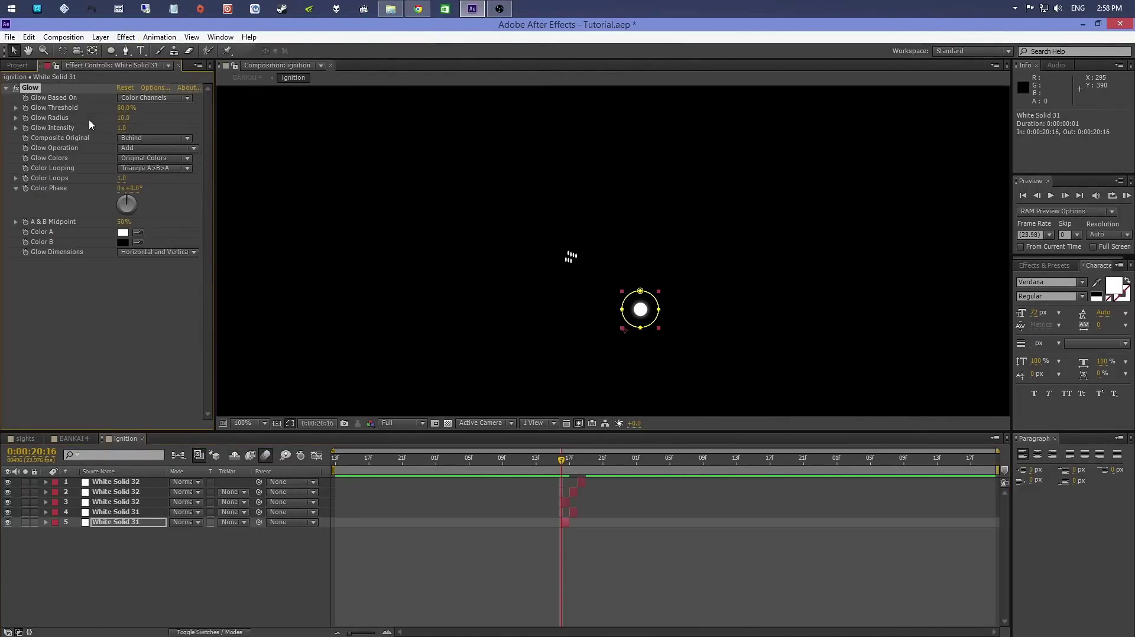
key(ctrl+d)
drag(123, 289, 140, 289)
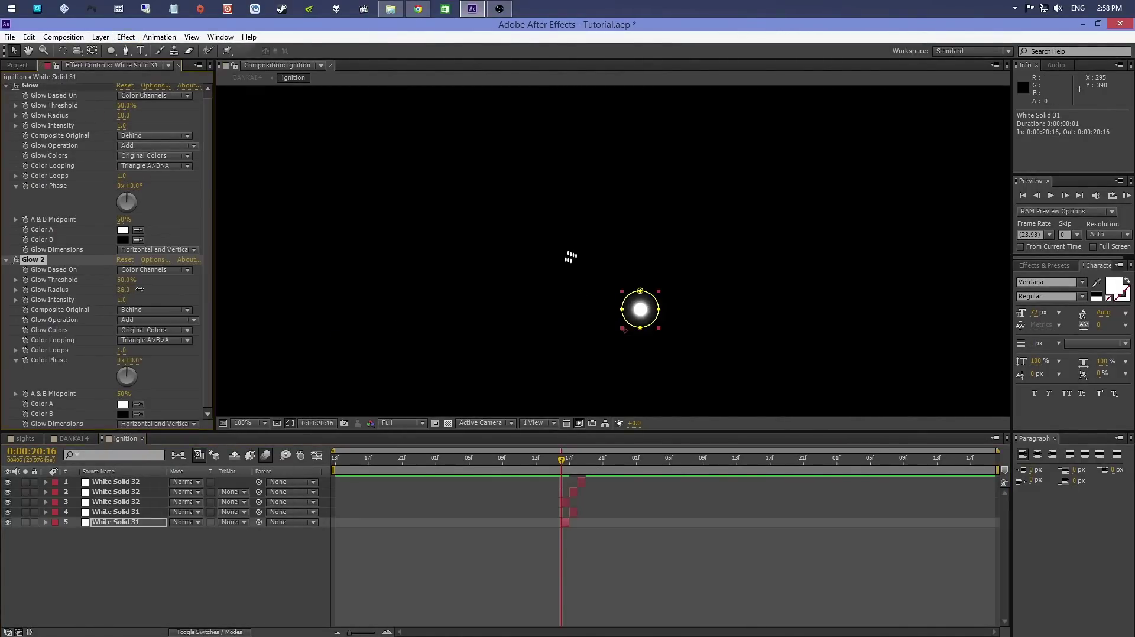
click(291, 424)
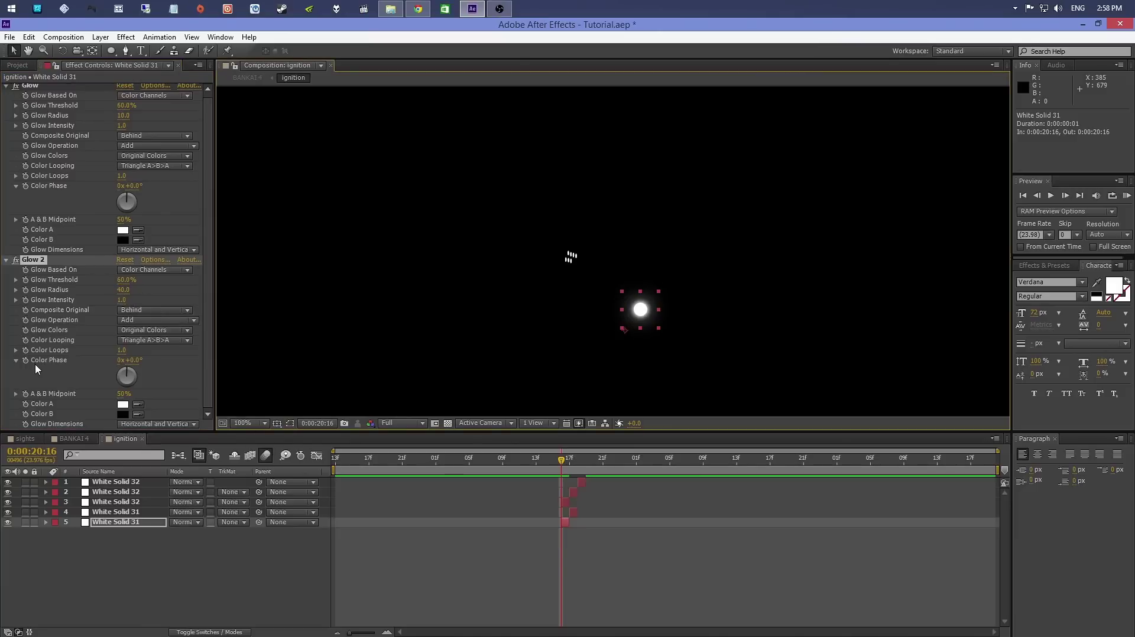
Add a third Glow with radius about 120, delete the extra Glow 4, and collapse the glows
key(ctrl+d)
mouse_move(123, 289)
mouse_down()
mouse_move(171, 284)
mouse_move(122, 294)
mouse_up()
key(ctrl+d)
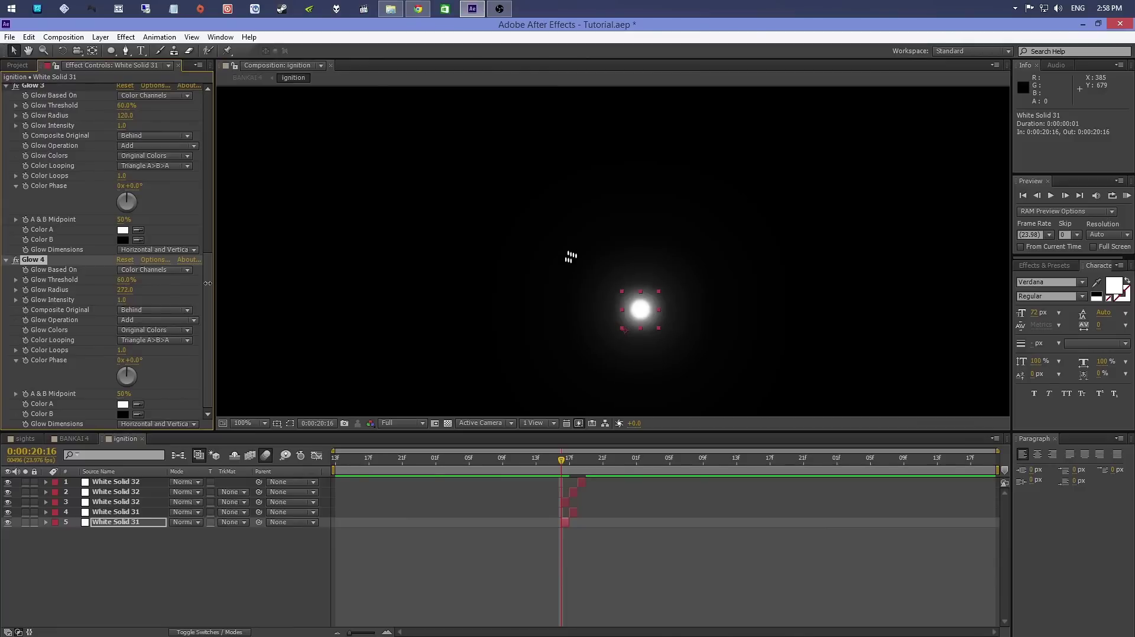
key(Delete)
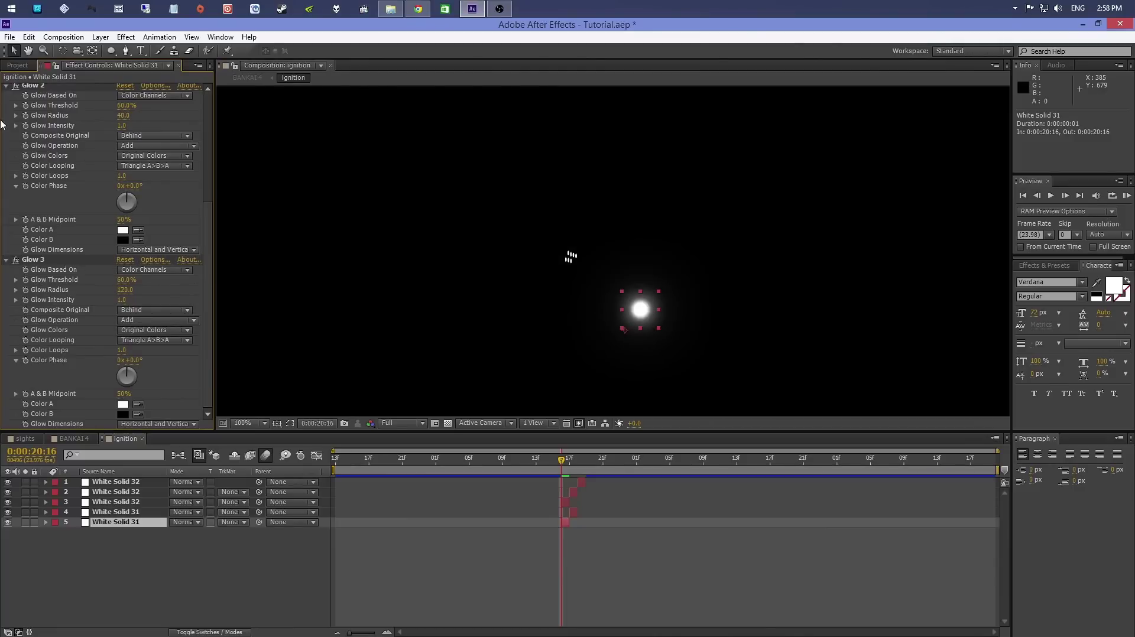
click(7, 260)
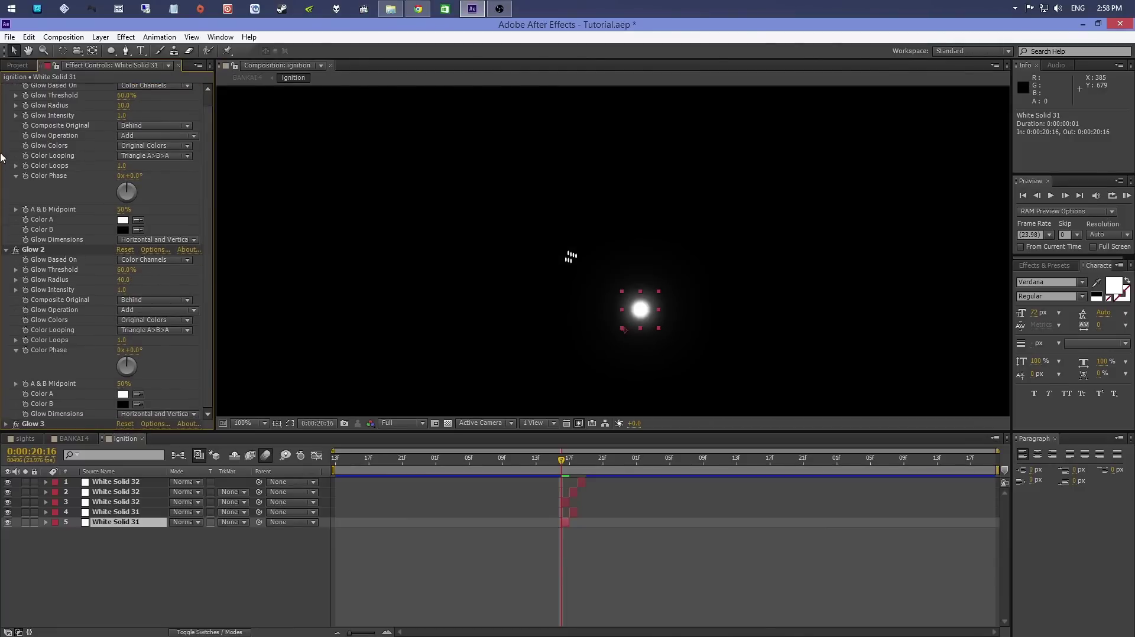
click(7, 250)
Copy the three-Glow stack onto the White Solid 32 layers
click(5, 88)
shift+click(39, 108)
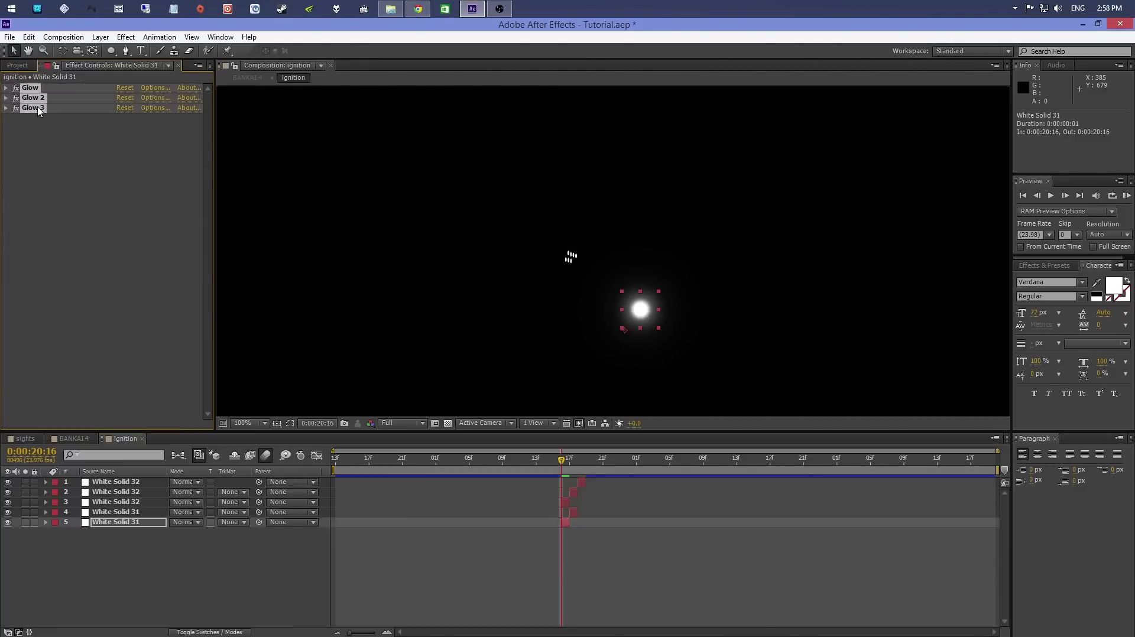
click(118, 503)
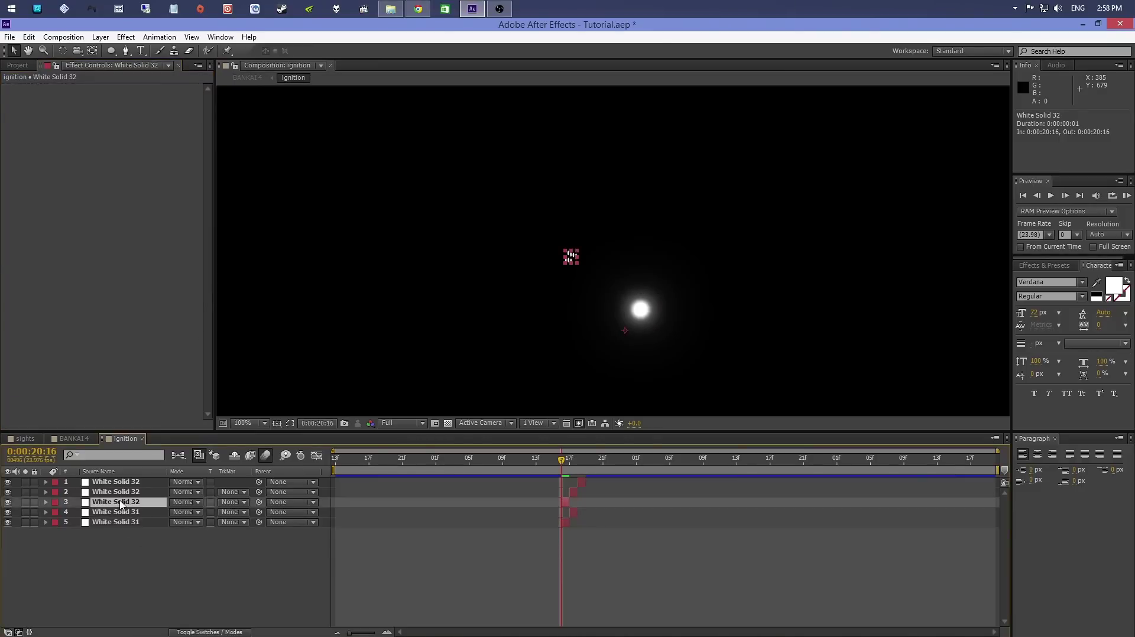
key(ctrl+v)
click(122, 493)
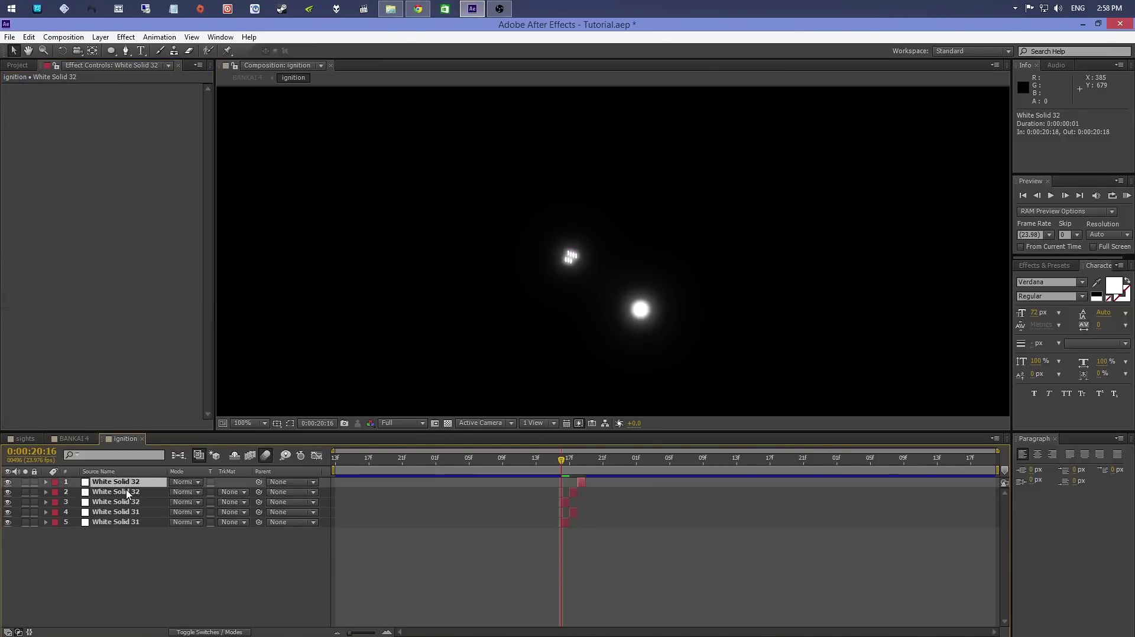
click(126, 501)
click(128, 495)
click(140, 512)
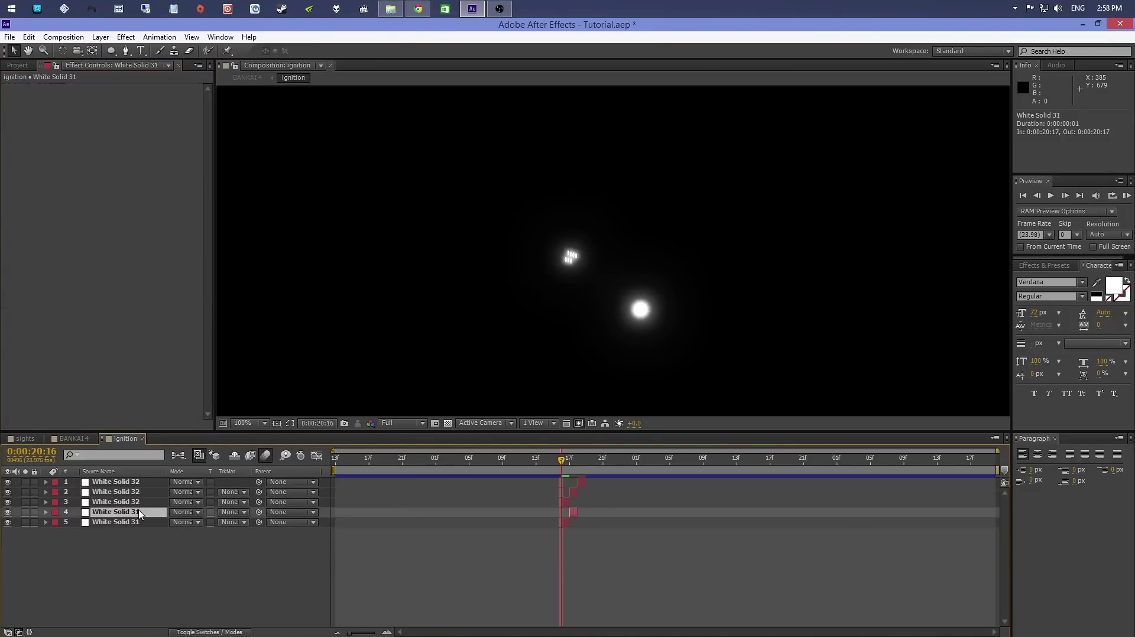
At 20:17, stack five Glows of growing radius on layer 4, then return to BANKAI 4
click(1066, 196)
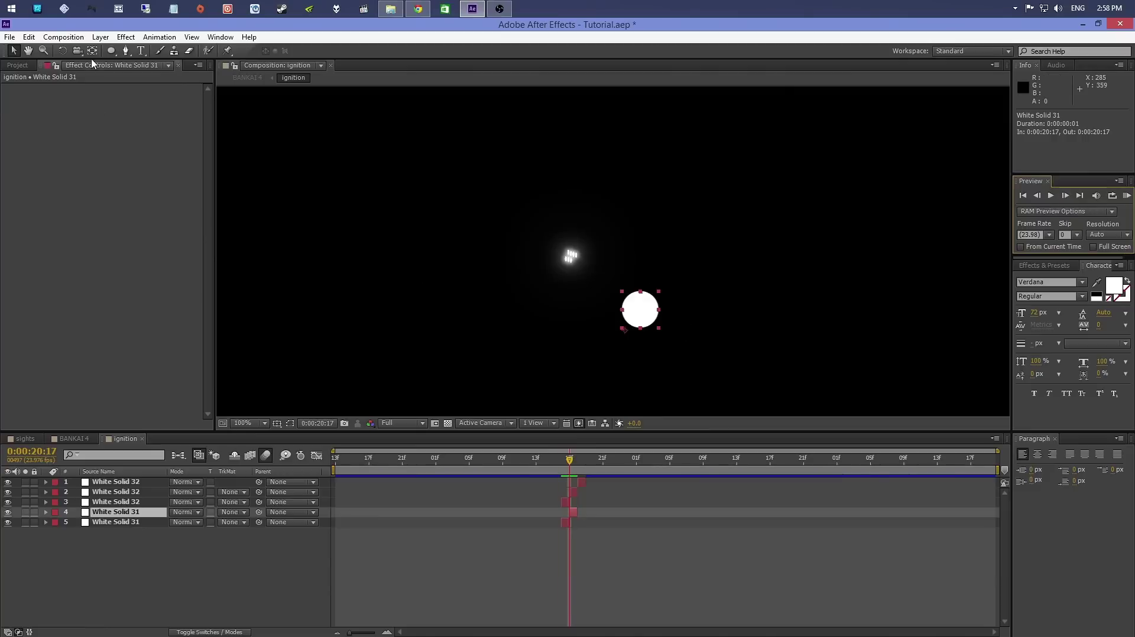
click(125, 37)
click(142, 64)
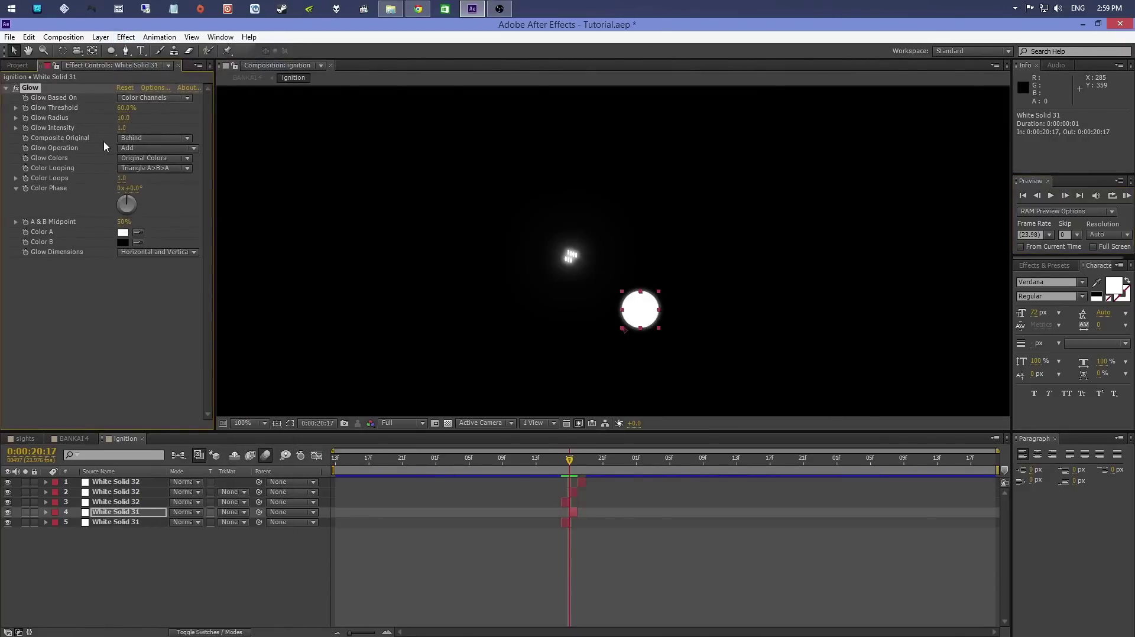
key(ctrl+d)
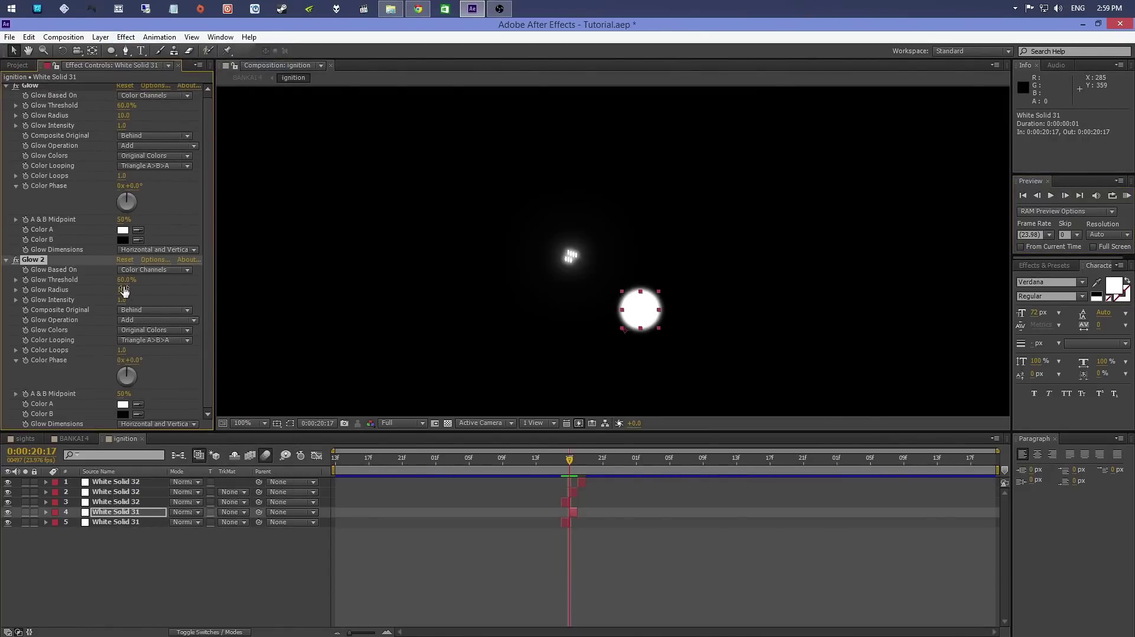
drag(124, 291, 250, 286)
key(ctrl+d)
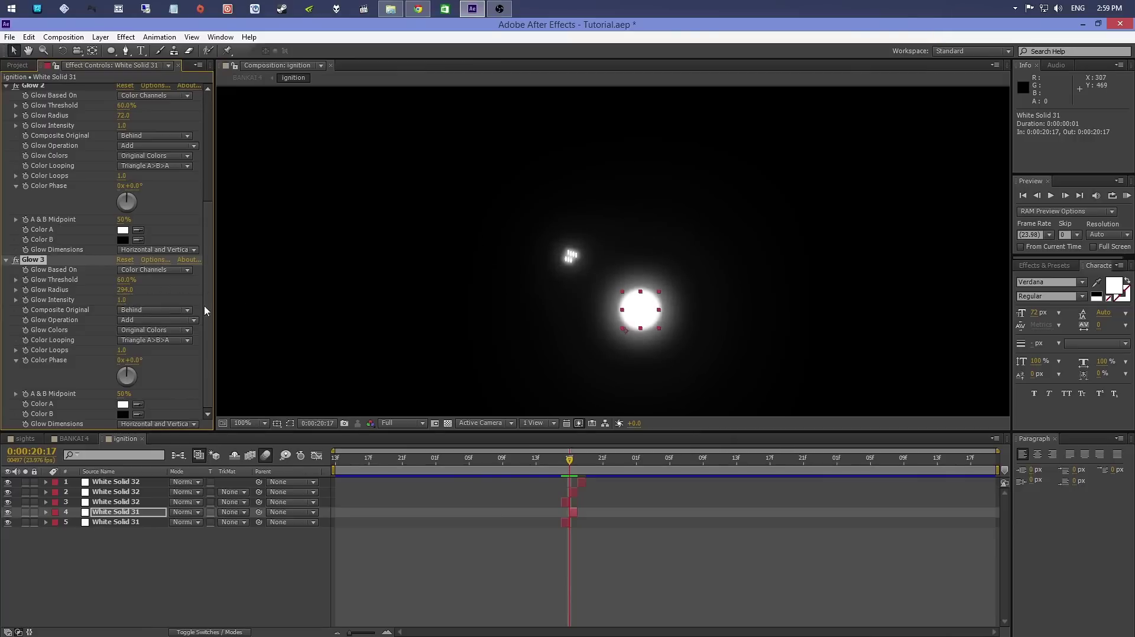
key(ctrl+d)
drag(165, 285, 213, 281)
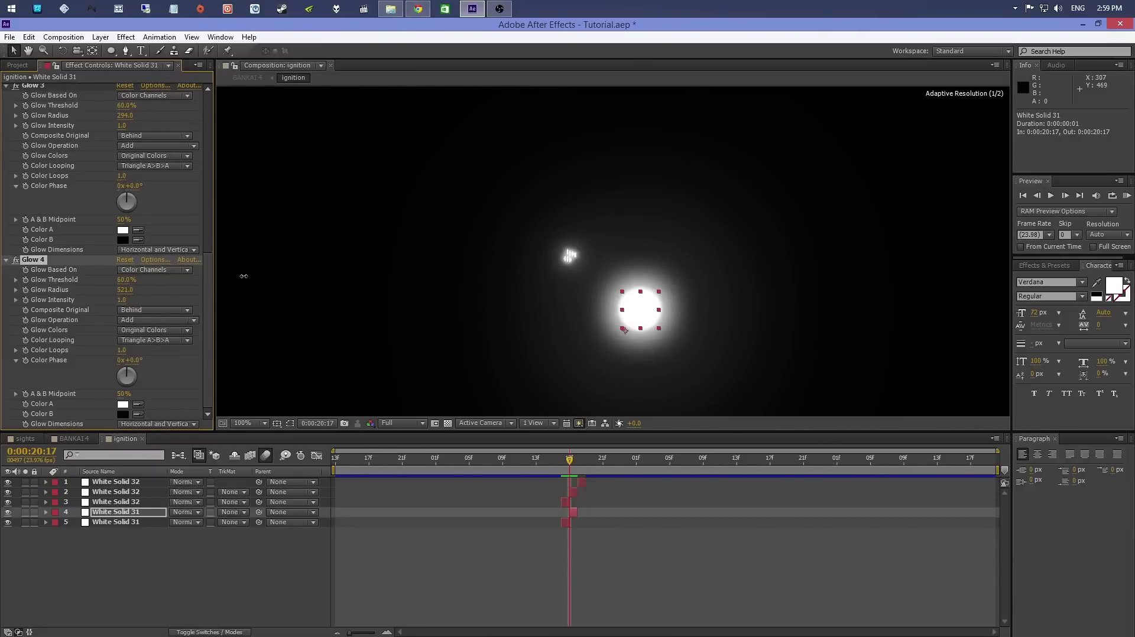
key(ctrl+d)
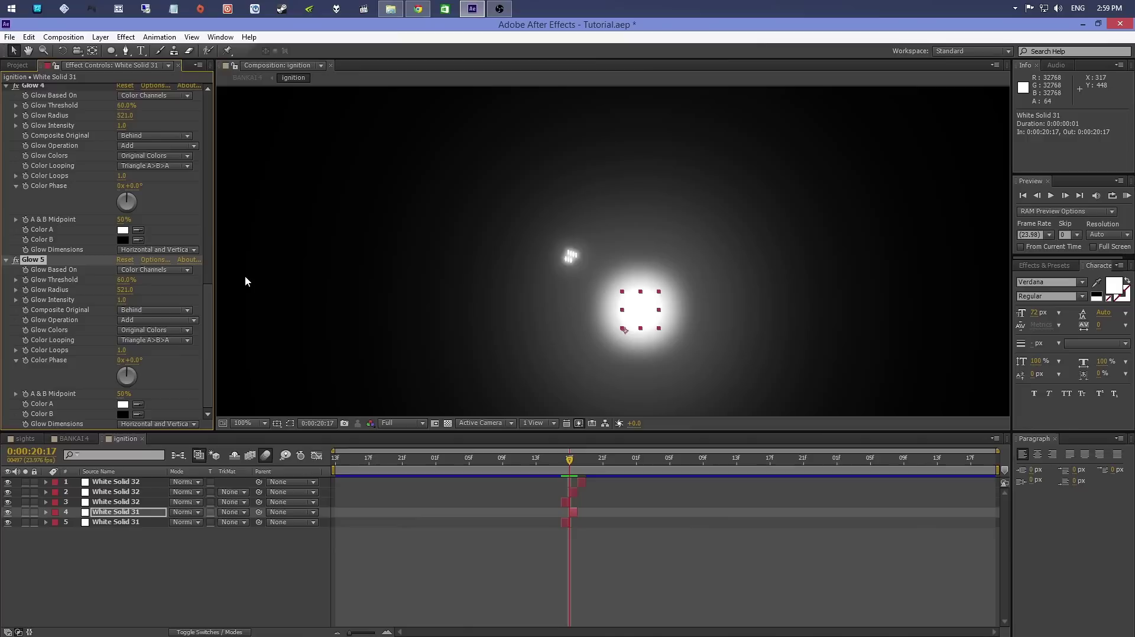
click(143, 440)
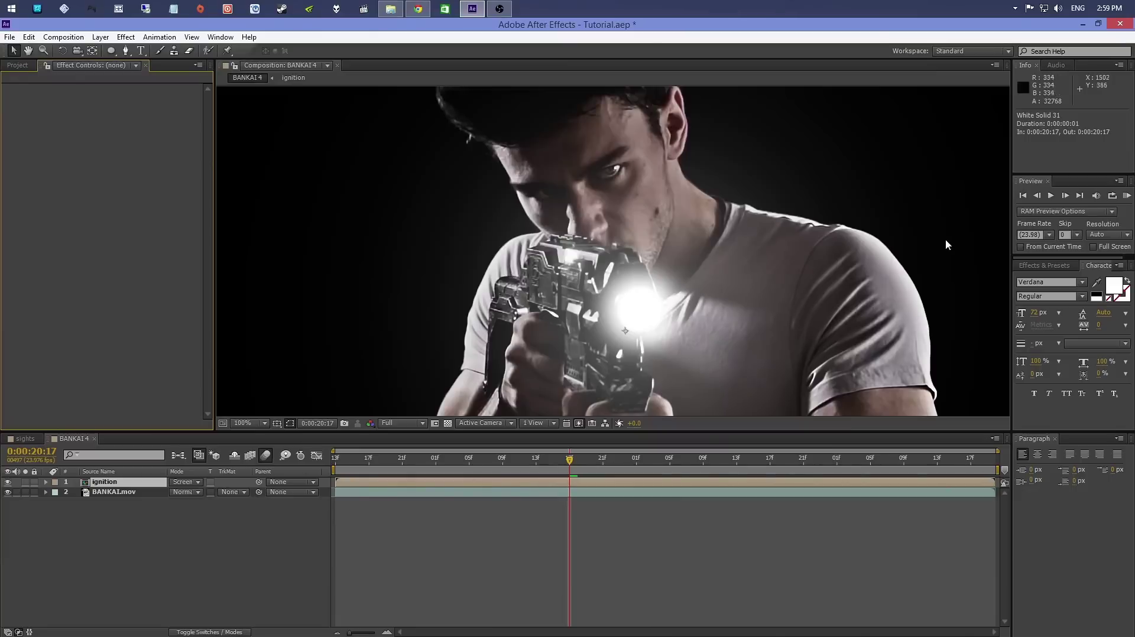
Apply VC Color Vibrance to the ignition layer with Fill Empty BG enabled
click(127, 37)
click(96, 486)
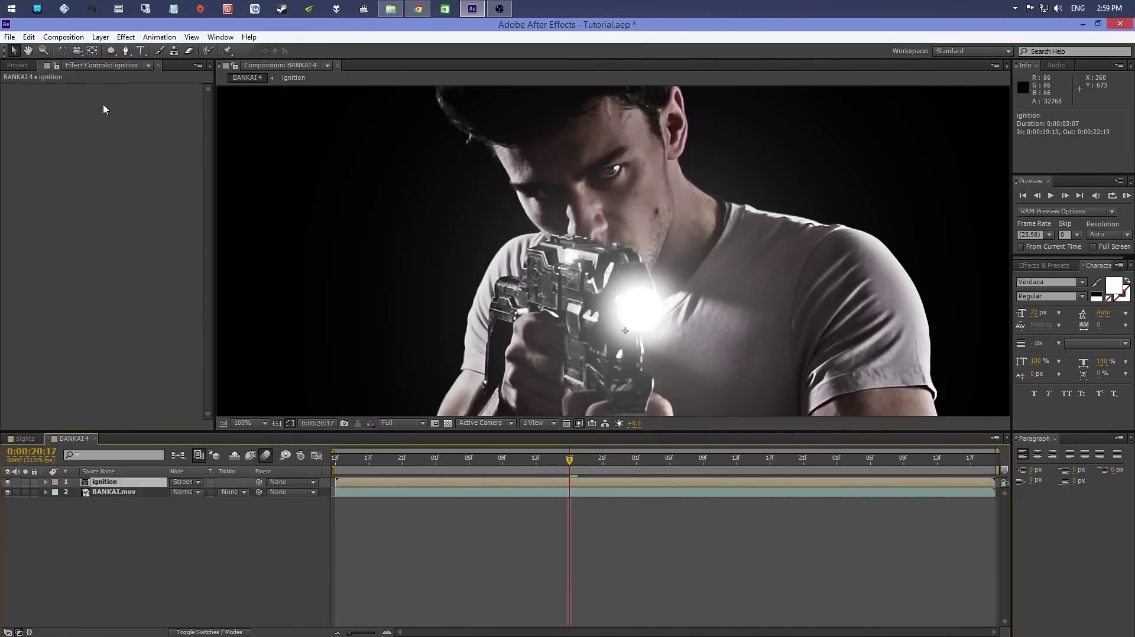
click(126, 37)
mouse_move(194, 526)
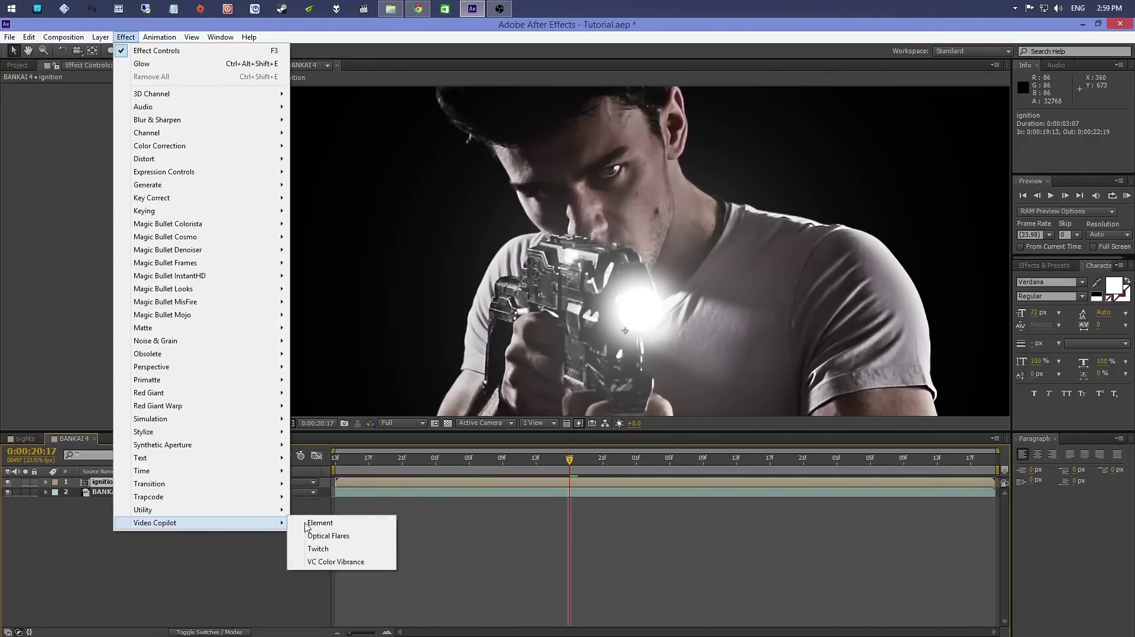
click(337, 563)
click(121, 148)
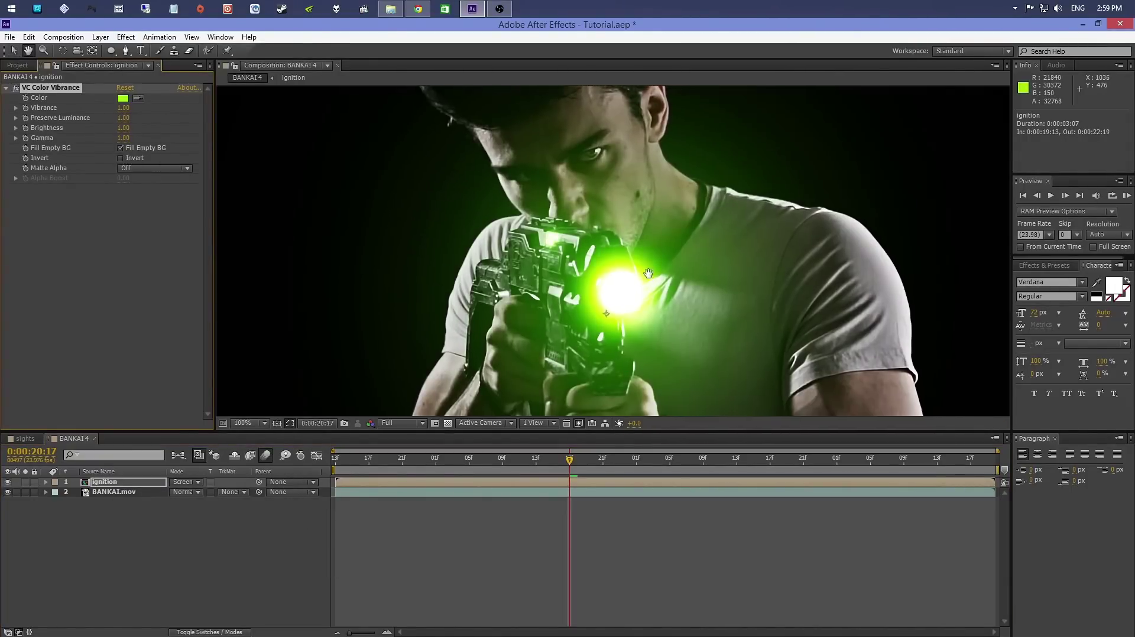
Check the Video Copilot Sci-Fi Weapons post in the browser, then return to After Effects
click(418, 8)
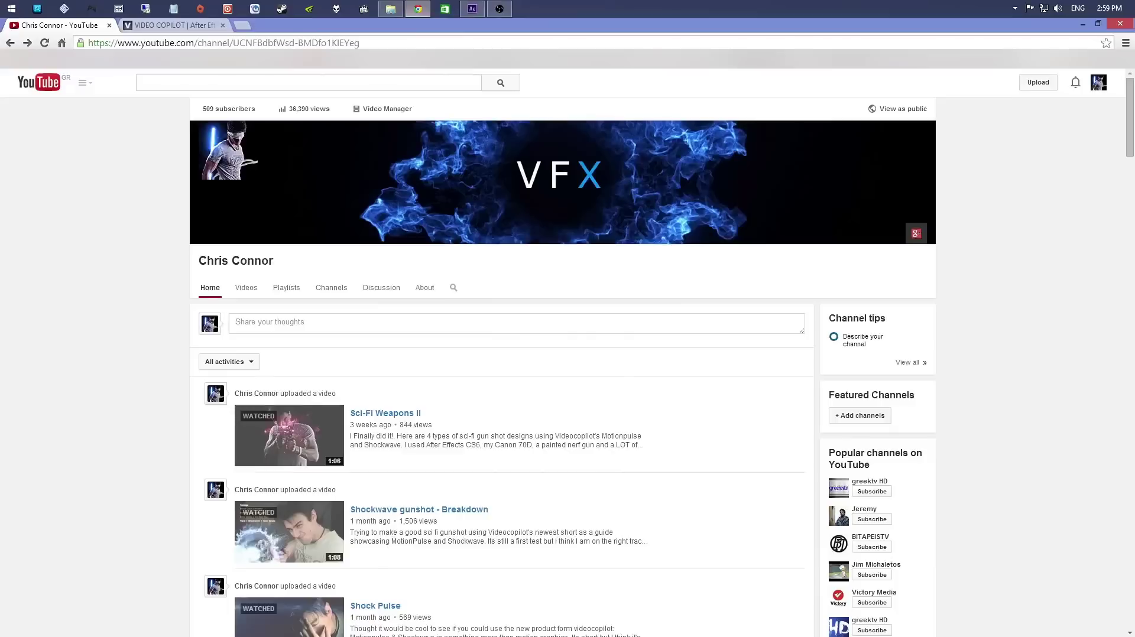
click(159, 26)
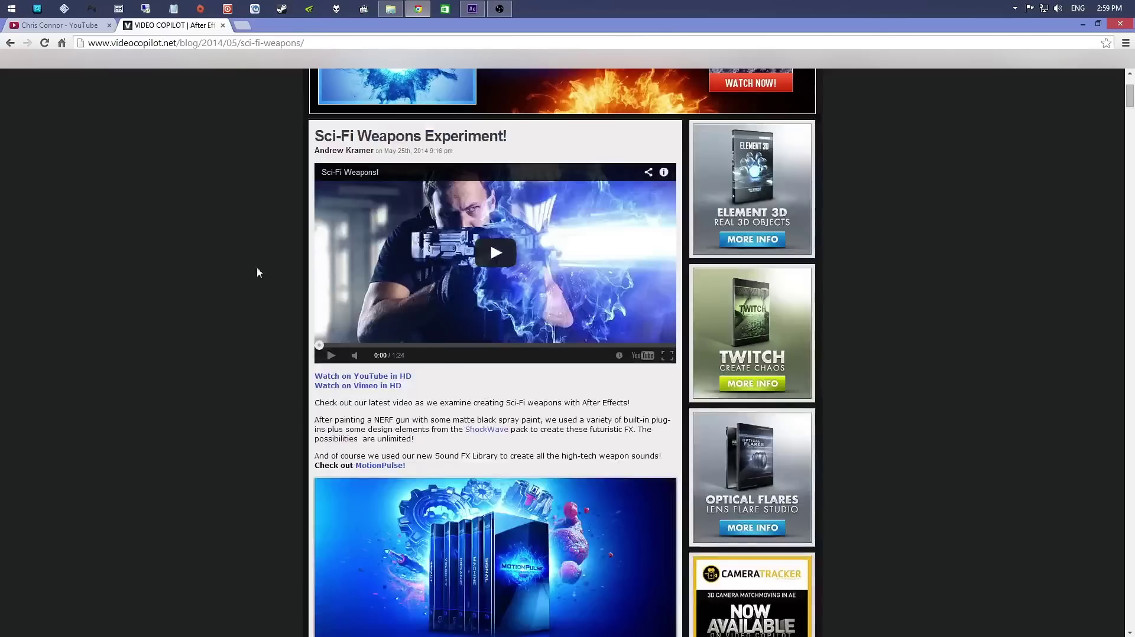
click(479, 10)
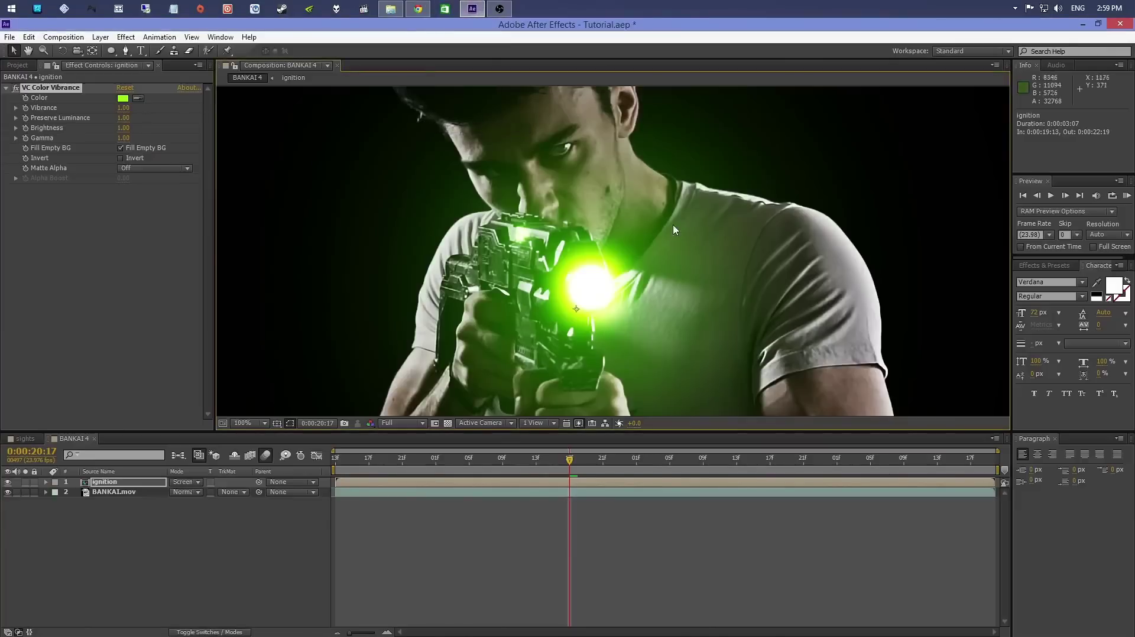
Solo the ignition layer and change the Color Vibrance tint to orange FF9600
click(24, 482)
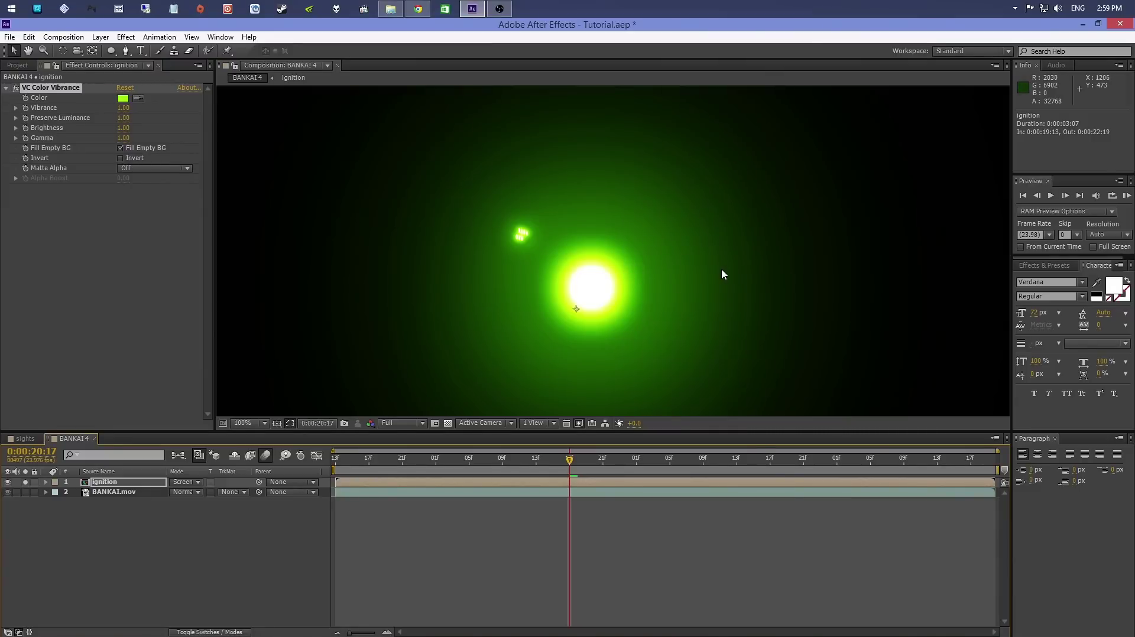
click(123, 98)
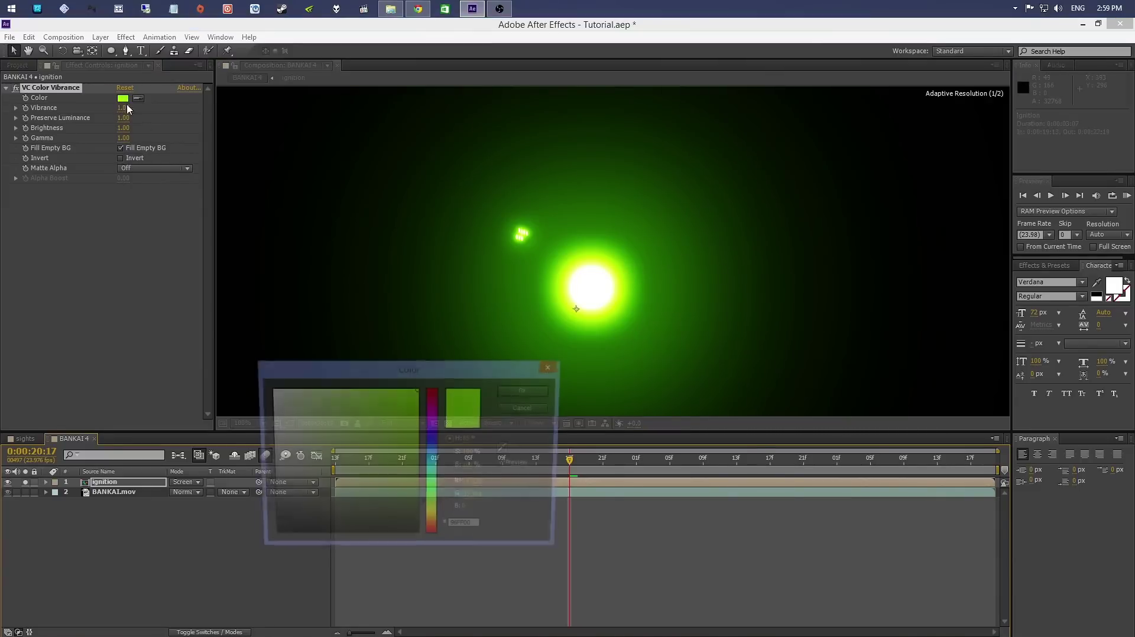
click(434, 526)
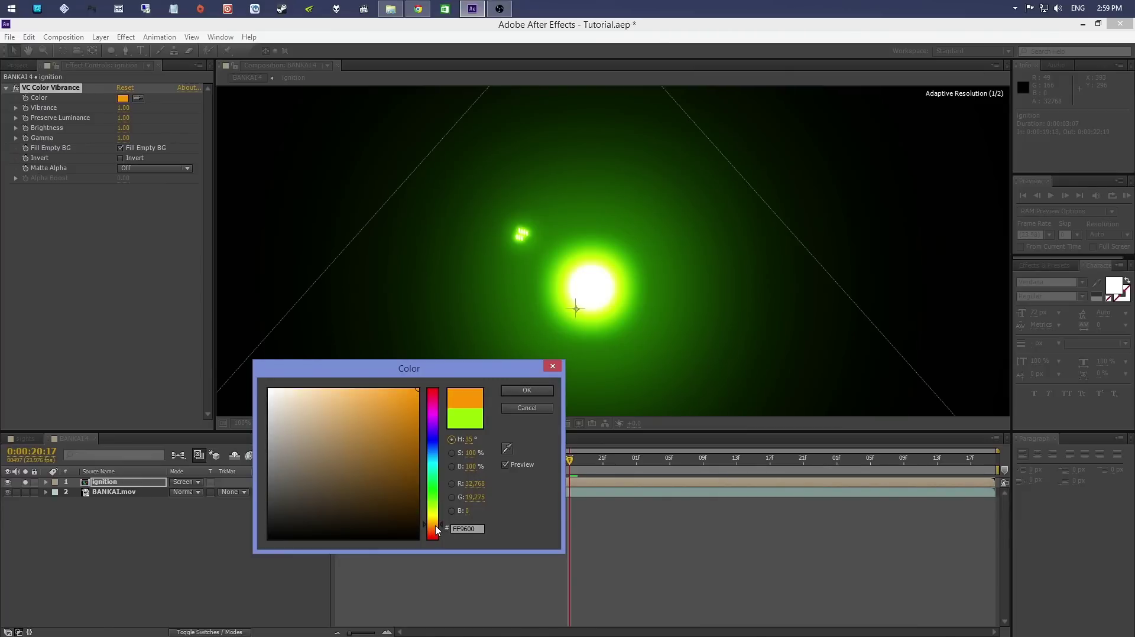
click(541, 392)
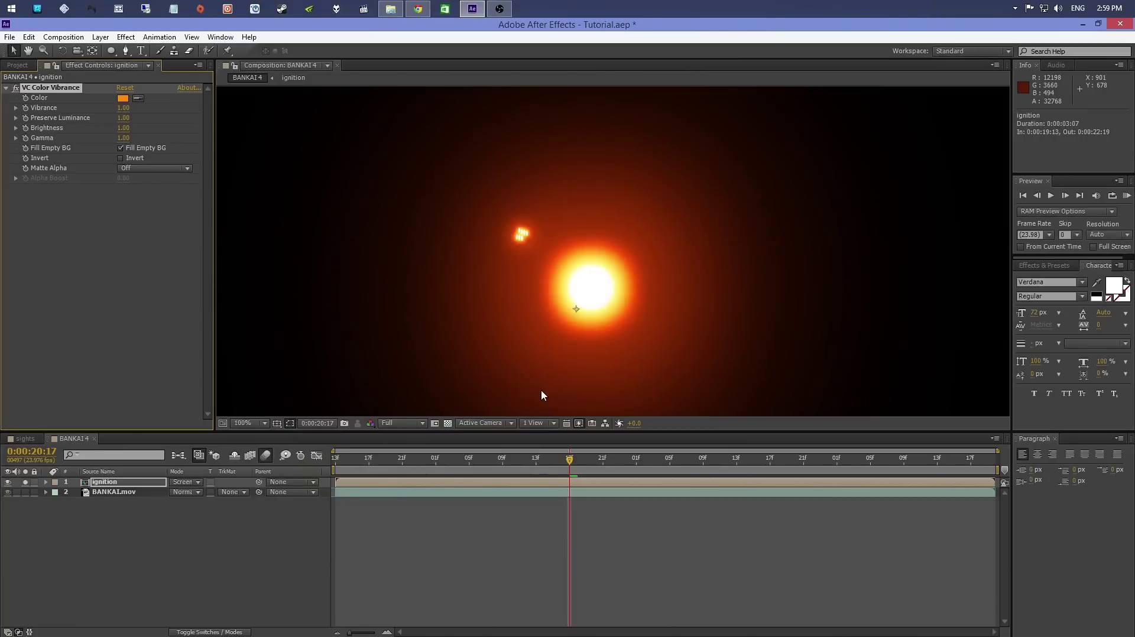
scroll(612, 298, down, 2)
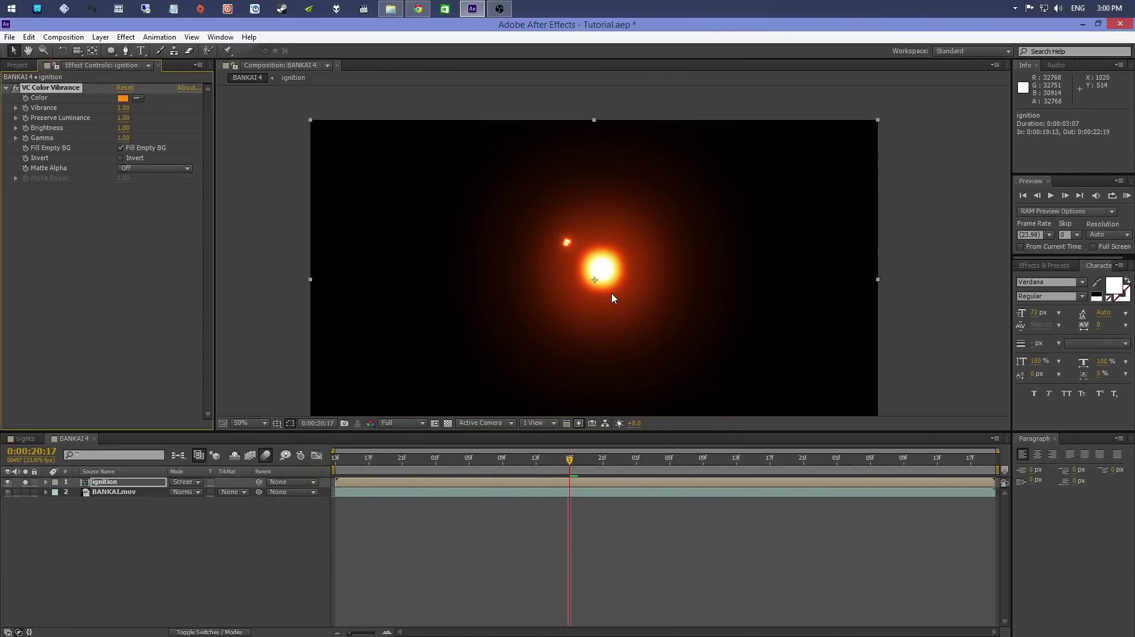
scroll(612, 298, up, 2)
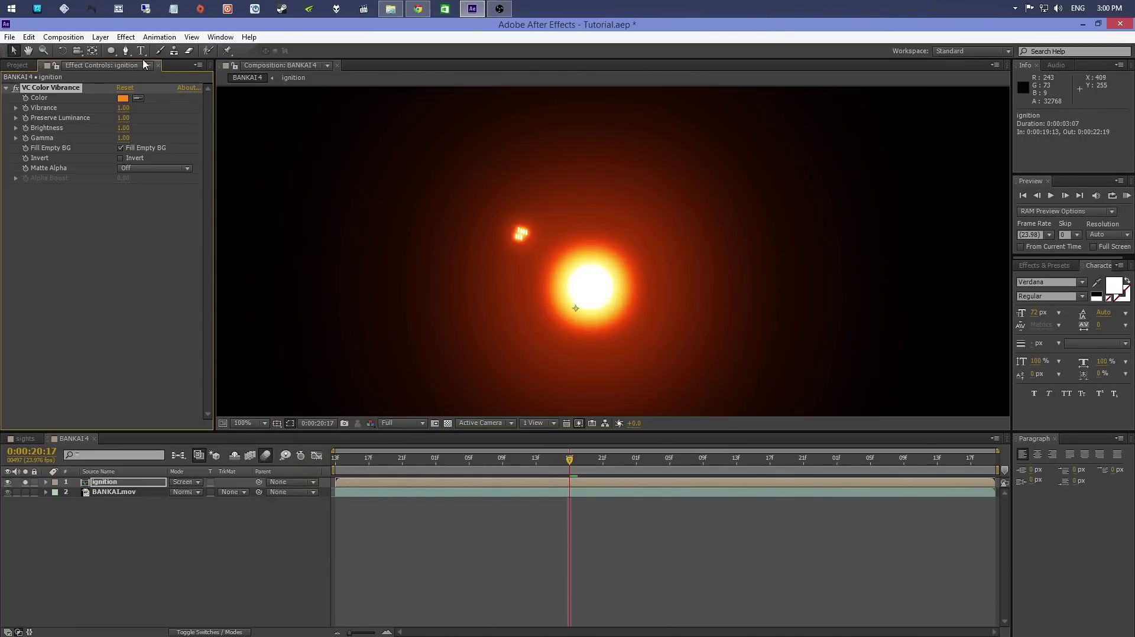
Add a Tint effect to the ignition layer with Amount to Tint at 20%
click(120, 148)
click(121, 149)
click(125, 36)
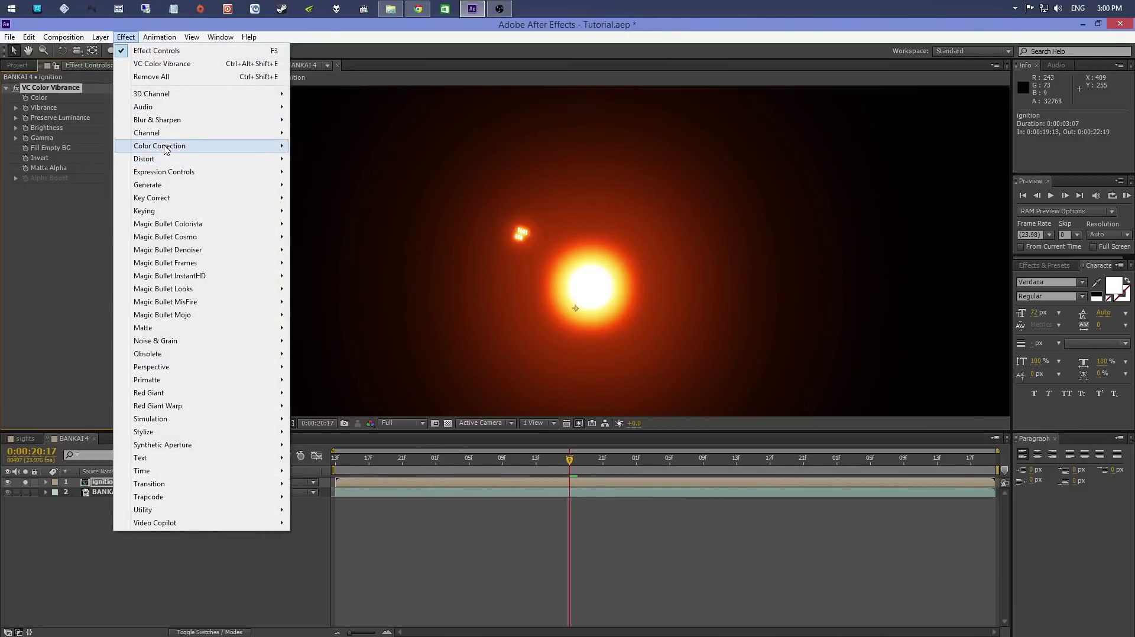
click(320, 609)
click(127, 219)
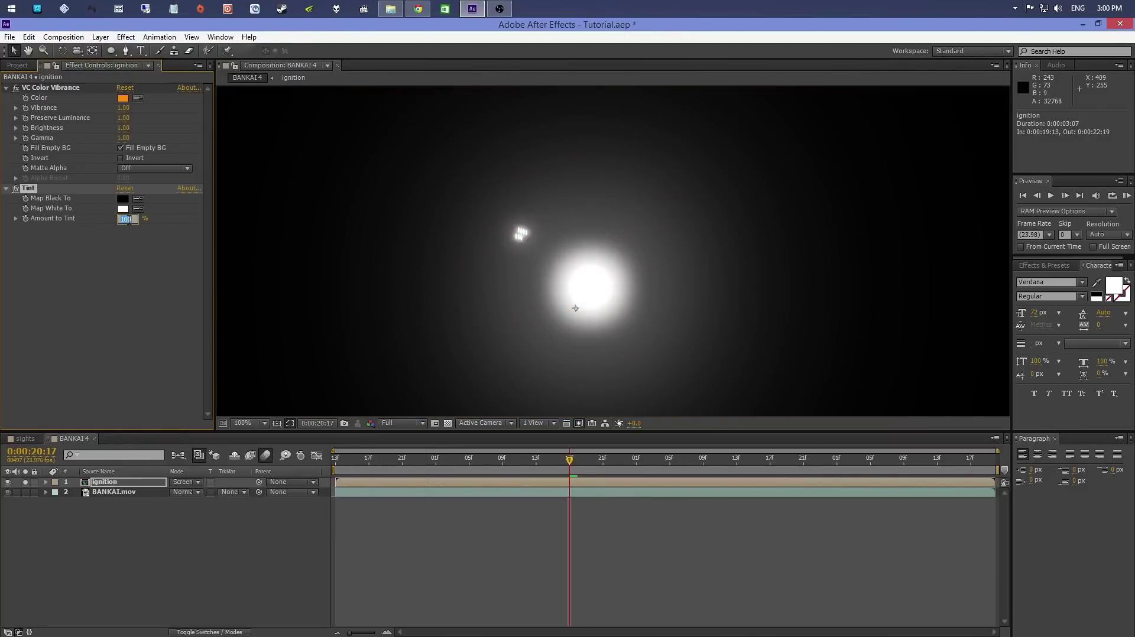
text(20)
key(Return)
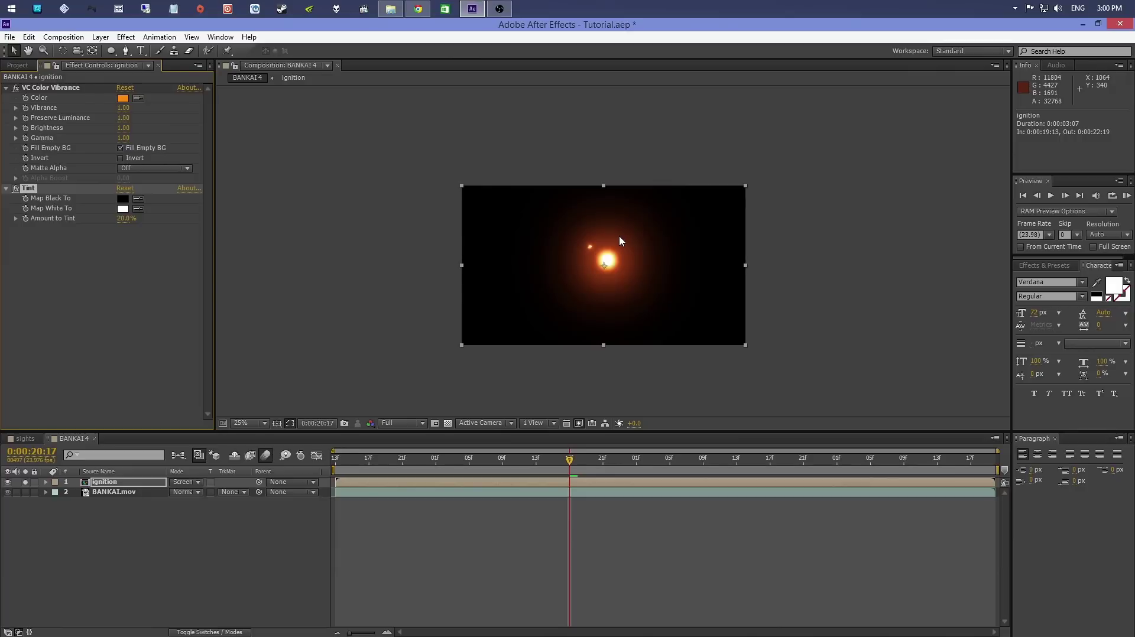
Unsolo the ignition layer so the actor footage shows beneath the glow
key(period)
click(25, 482)
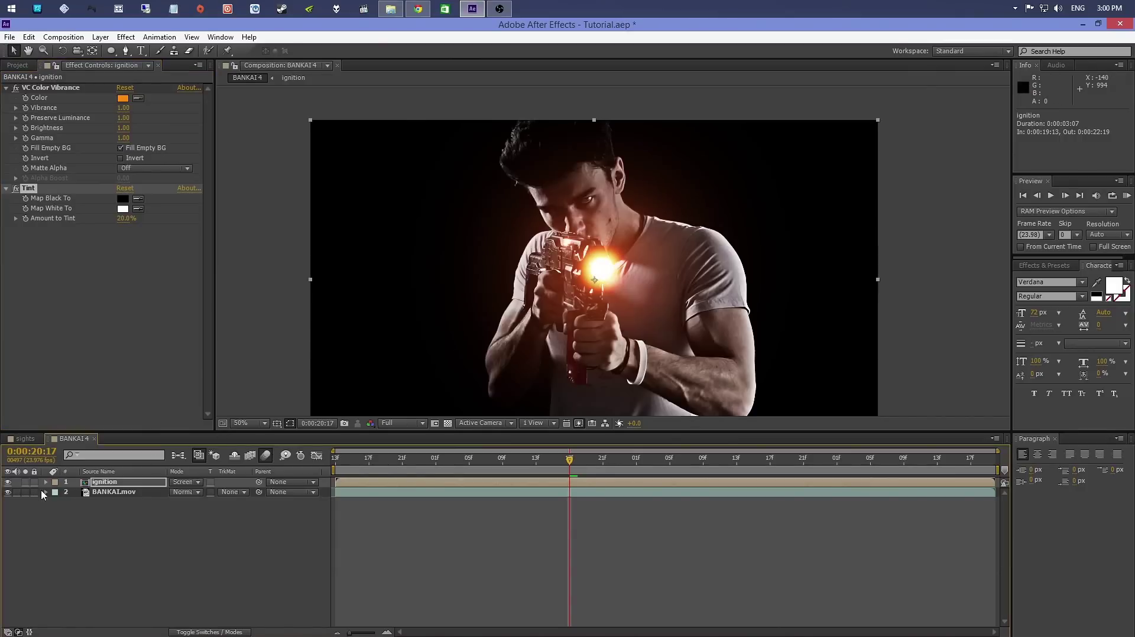
key(period)
key(comma)
Add the 'sights track' comp as the top layer of BANKAI 4 in Screen mode
click(17, 65)
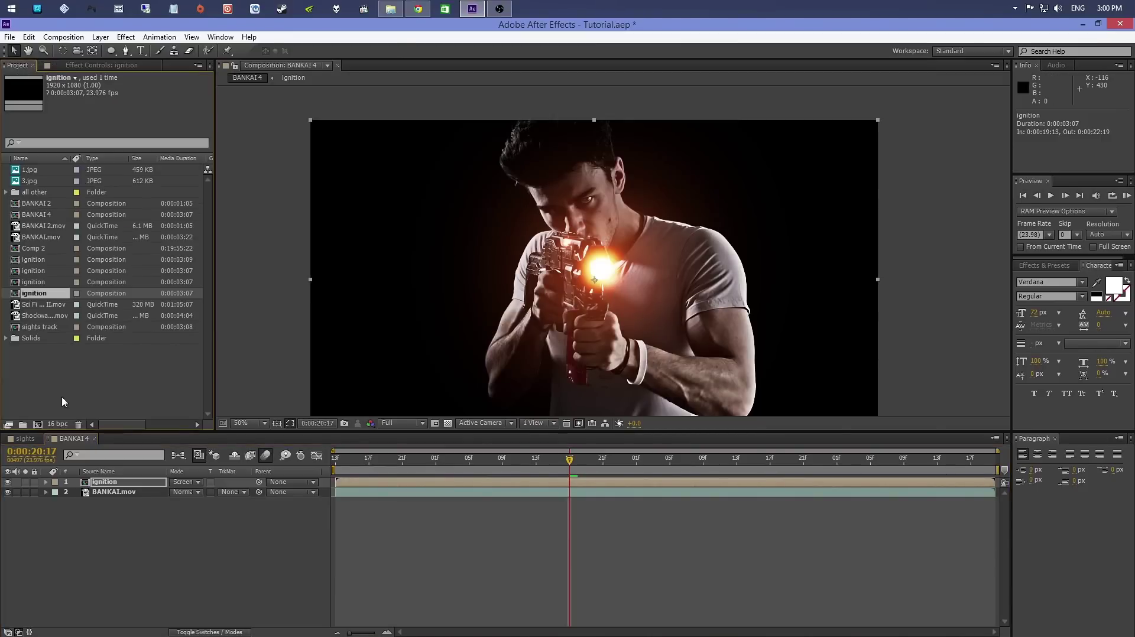
drag(37, 327, 77, 481)
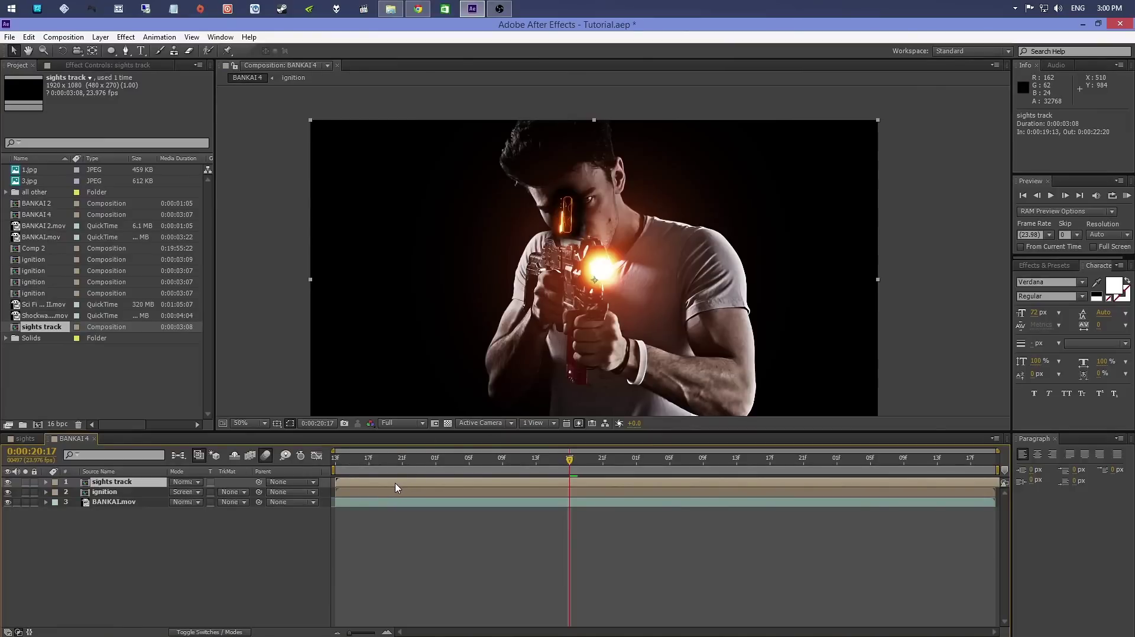
click(177, 482)
click(229, 271)
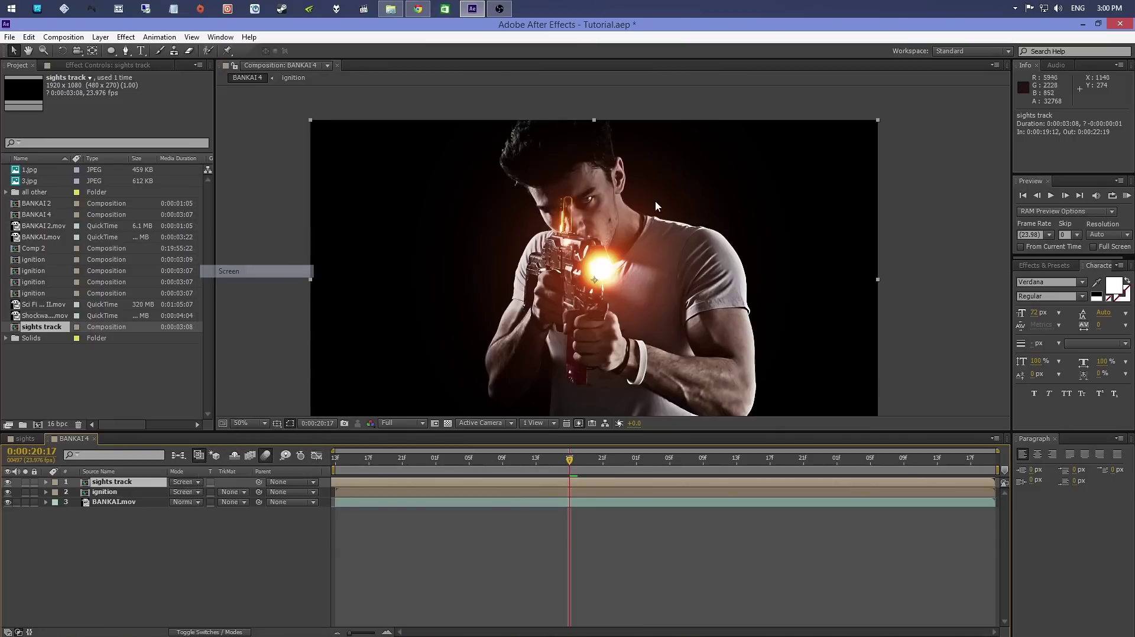
scroll(655, 201, up, 2)
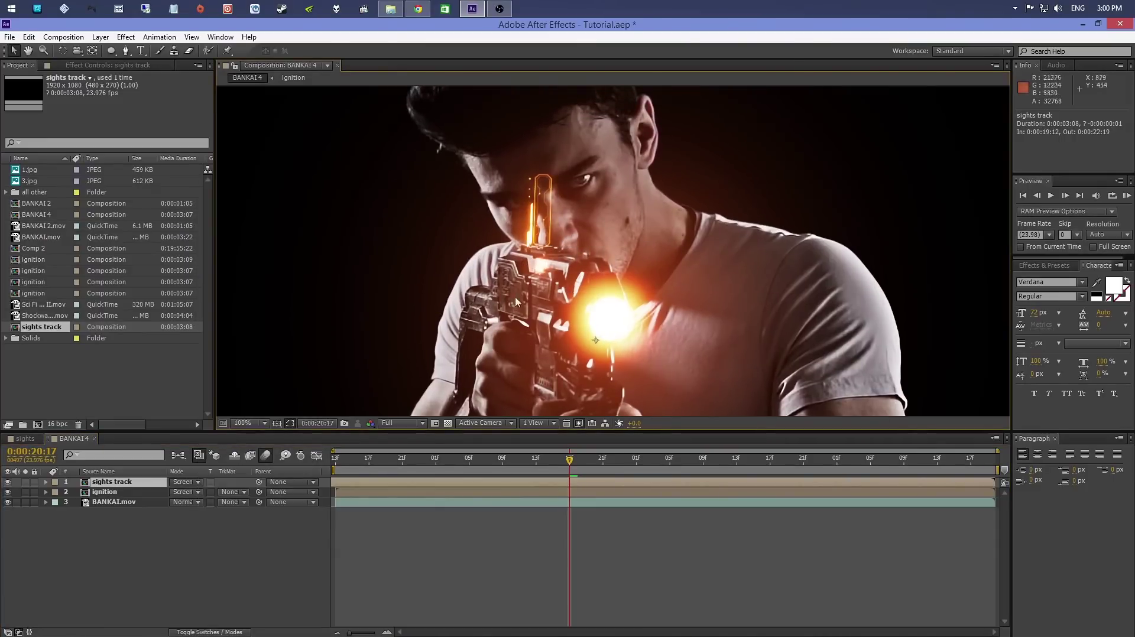
Inspect the sights track comp's layers, masks and animation, then return to BANKAI 4
click(24, 439)
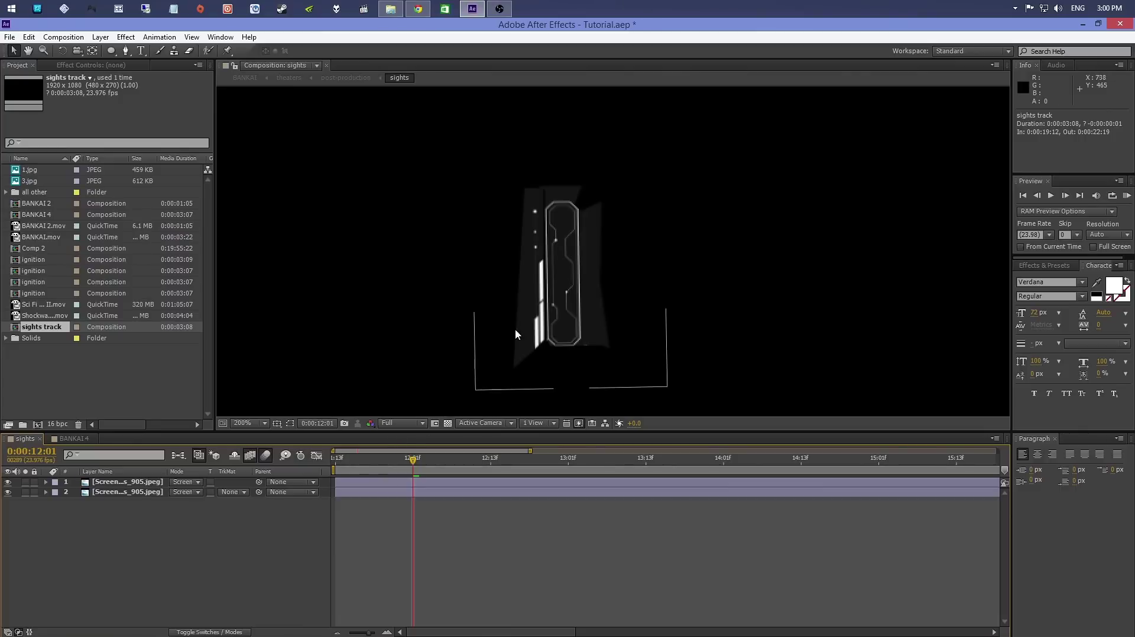
click(97, 471)
click(126, 482)
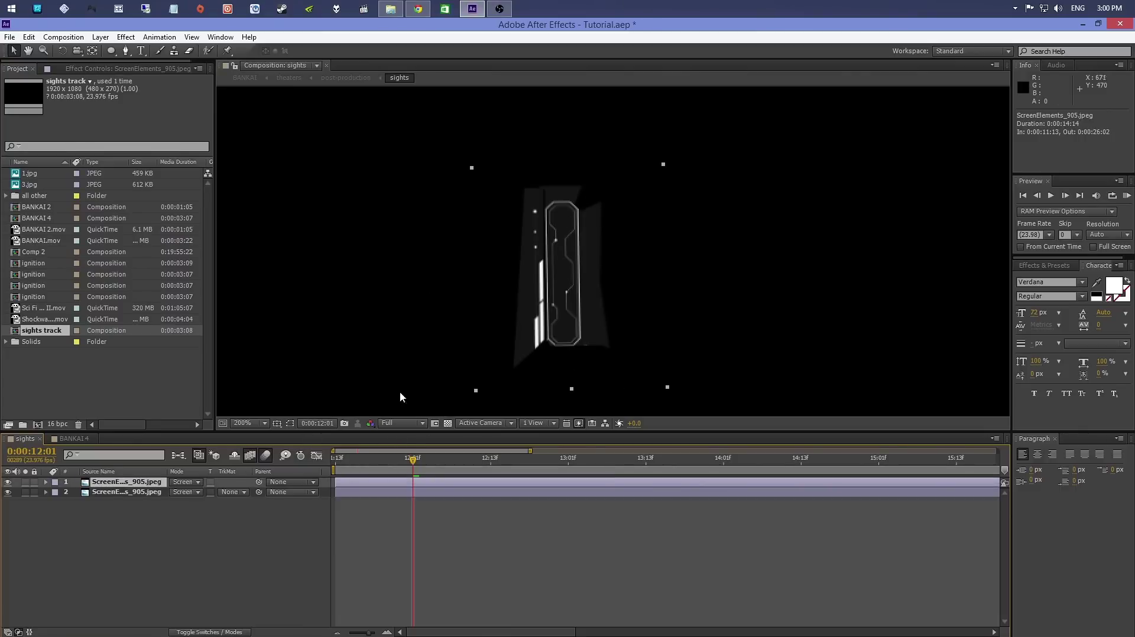
click(290, 423)
click(290, 423)
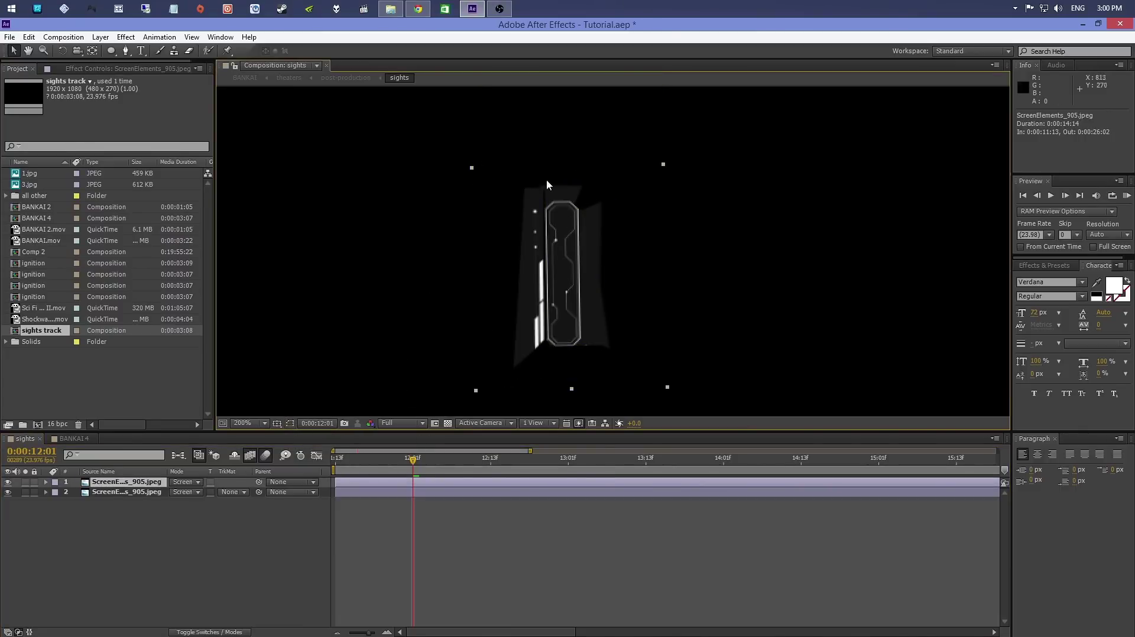
drag(355, 464, 401, 468)
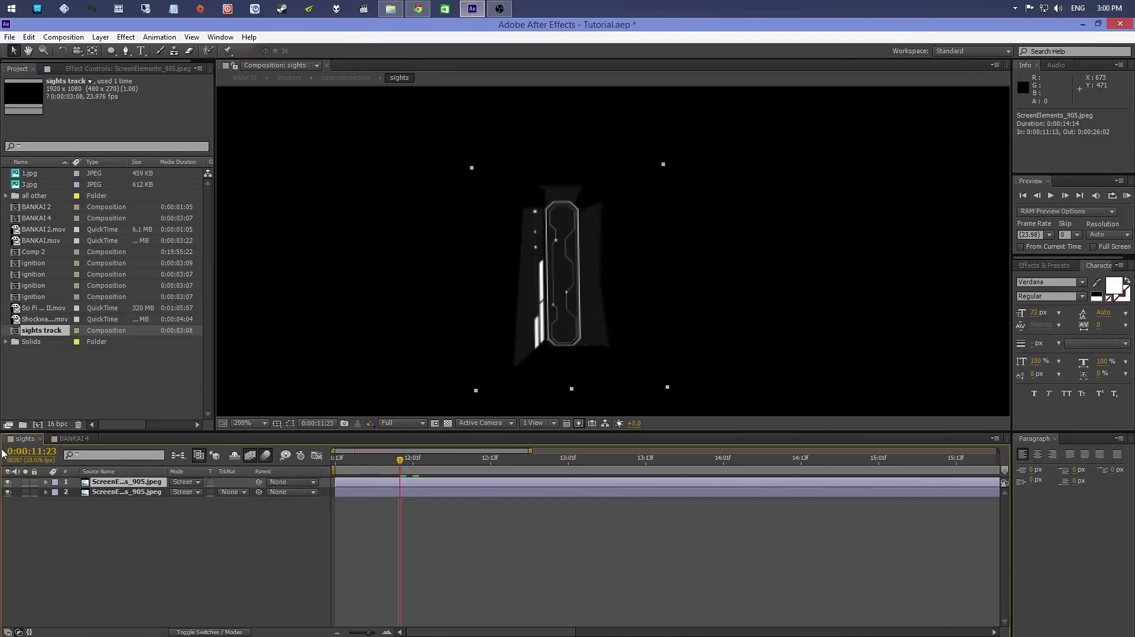
click(74, 439)
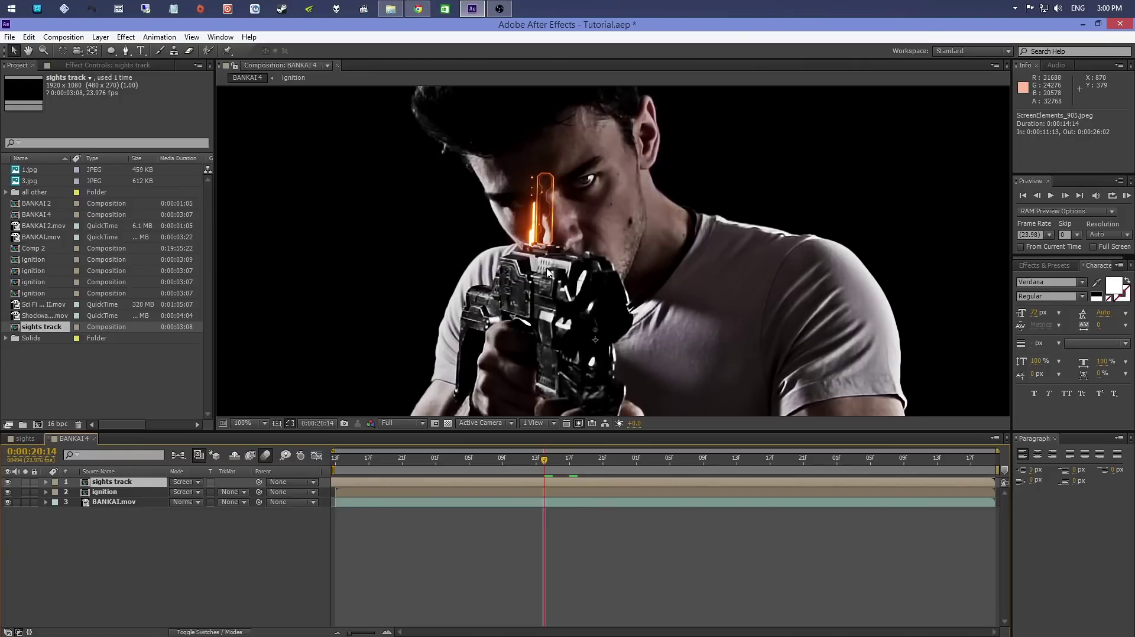
key(comma)
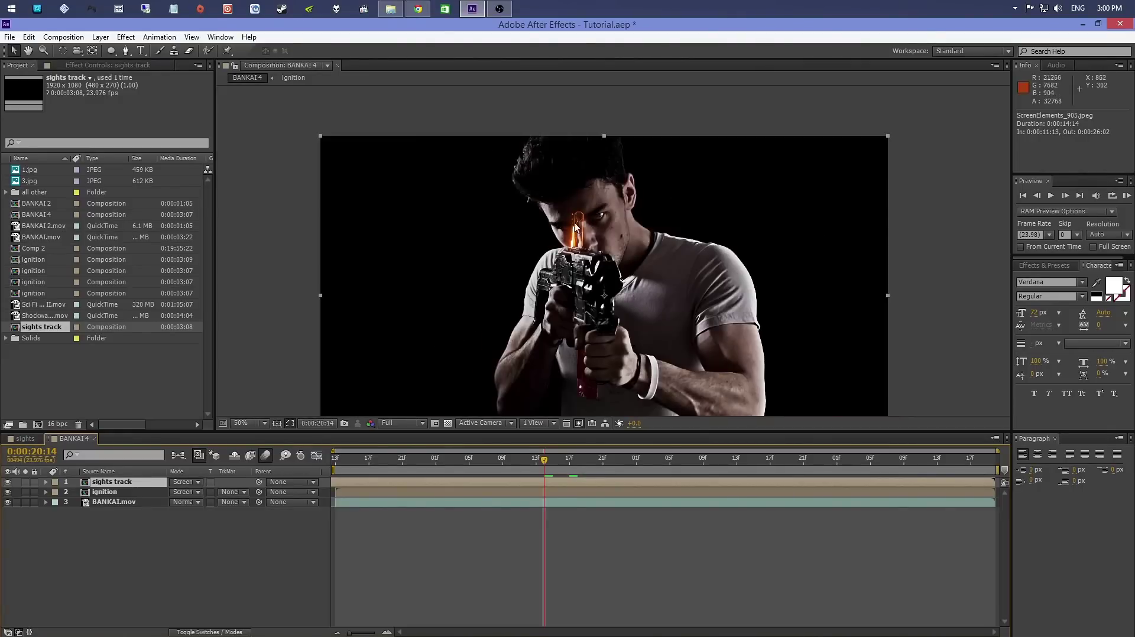
key(period)
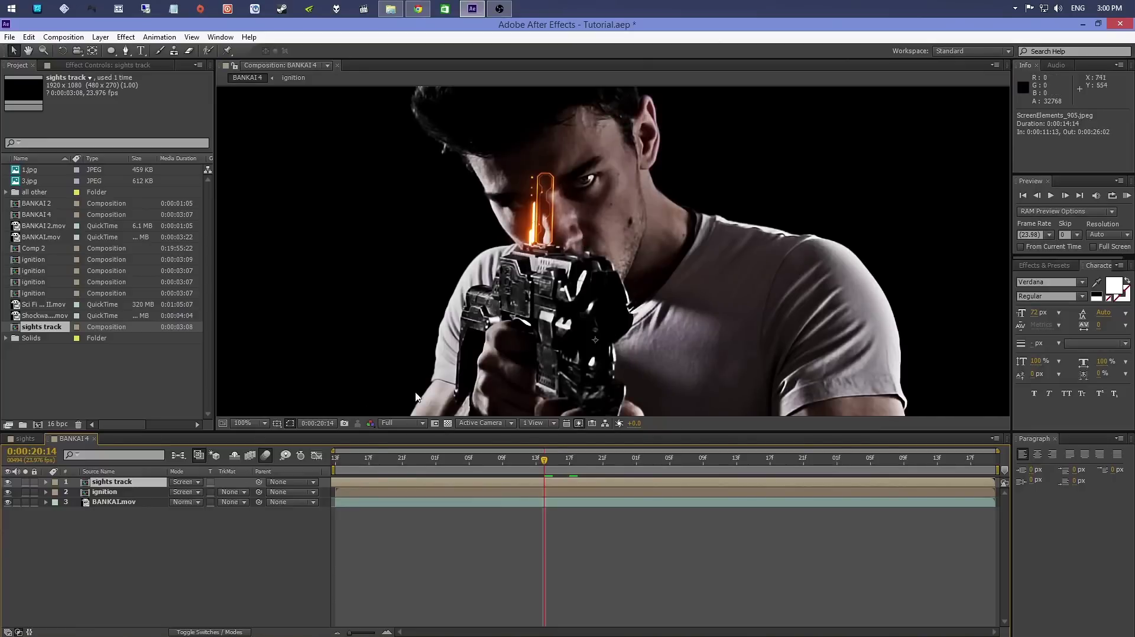
click(510, 464)
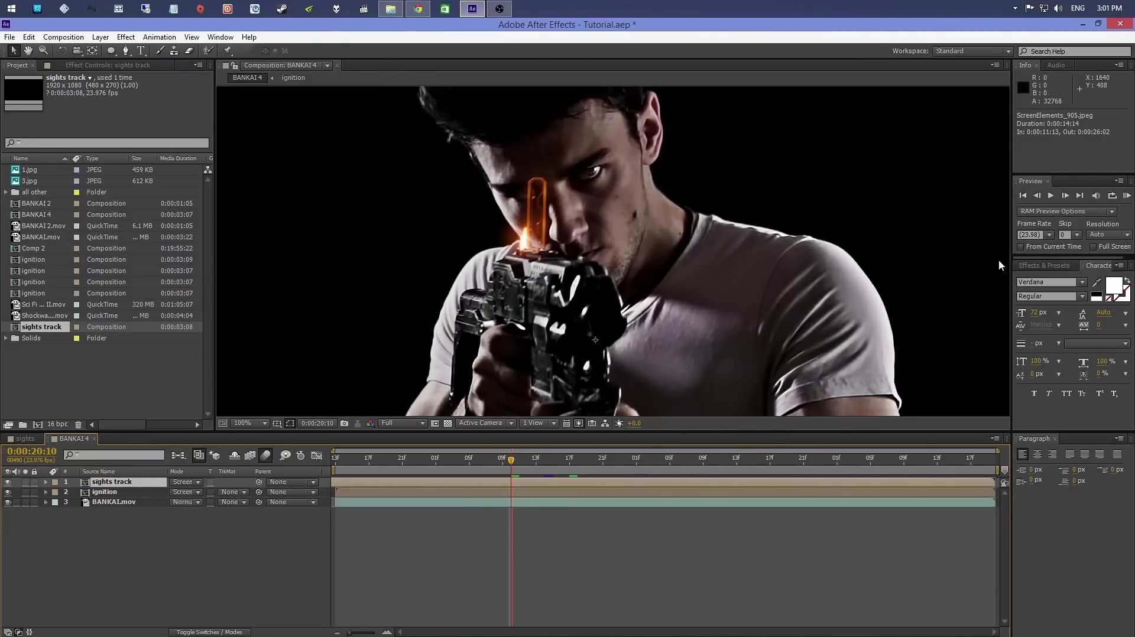
click(1050, 200)
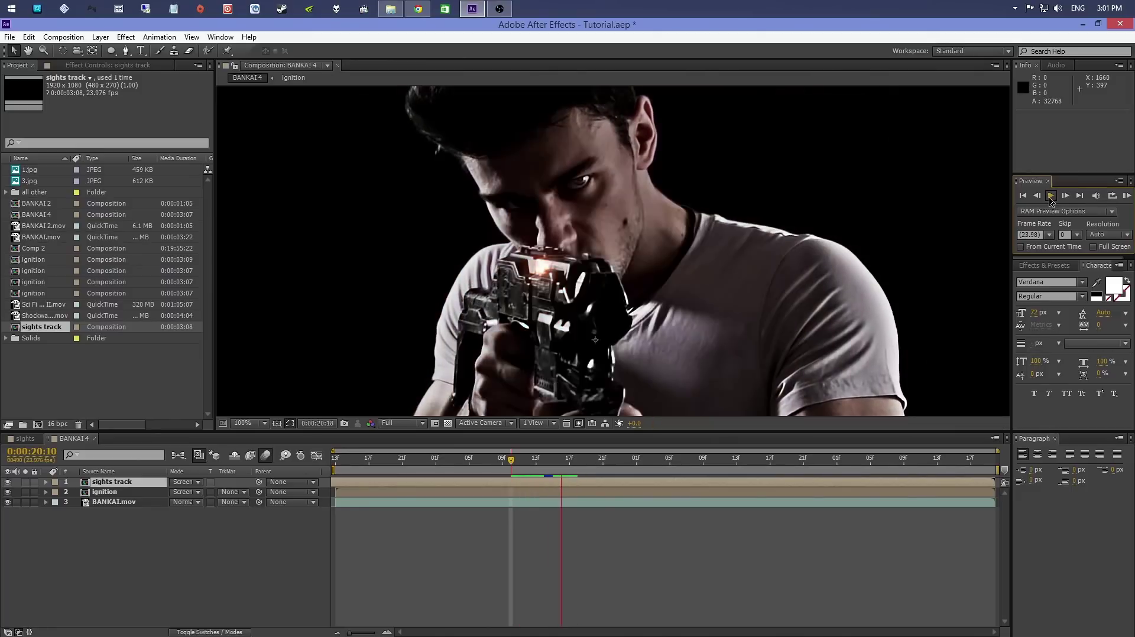
click(1037, 195)
click(1036, 195)
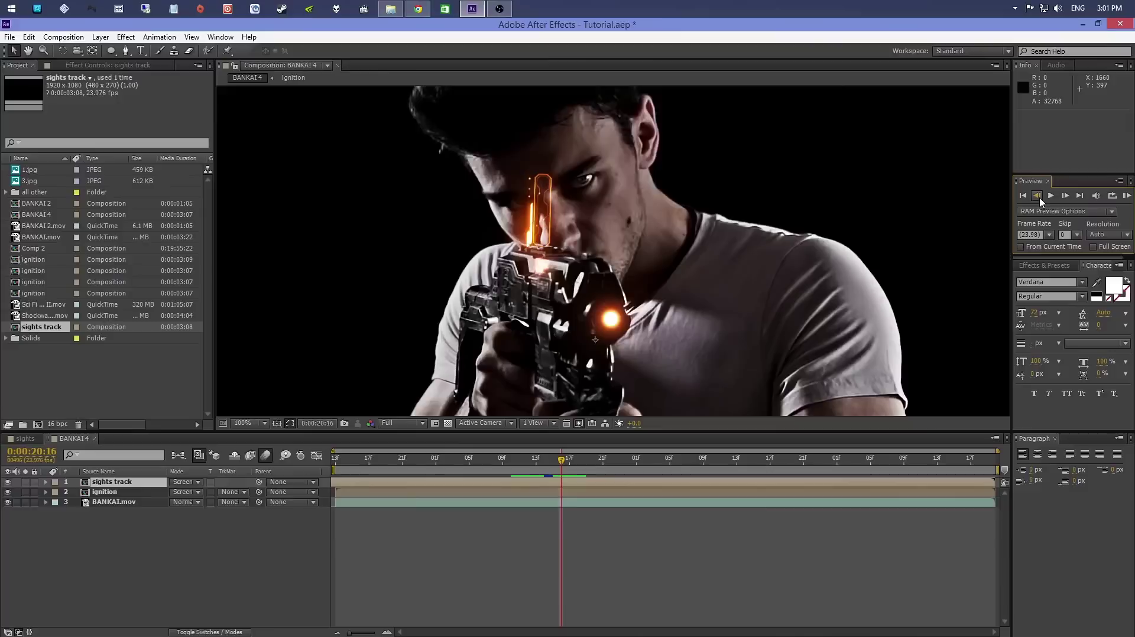
click(1065, 195)
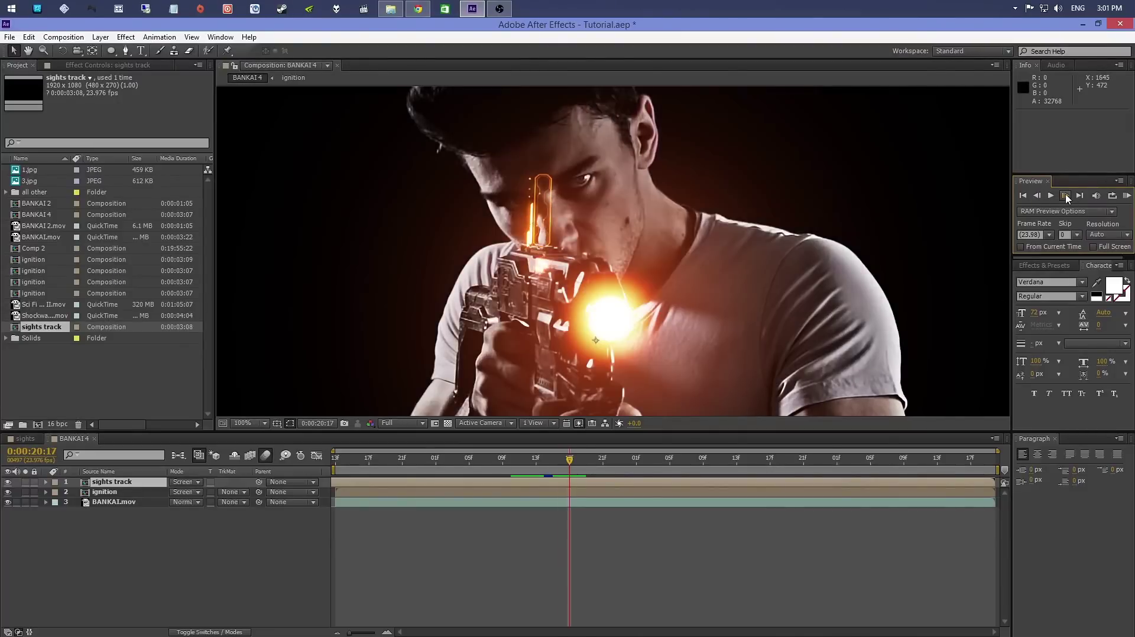
click(1065, 196)
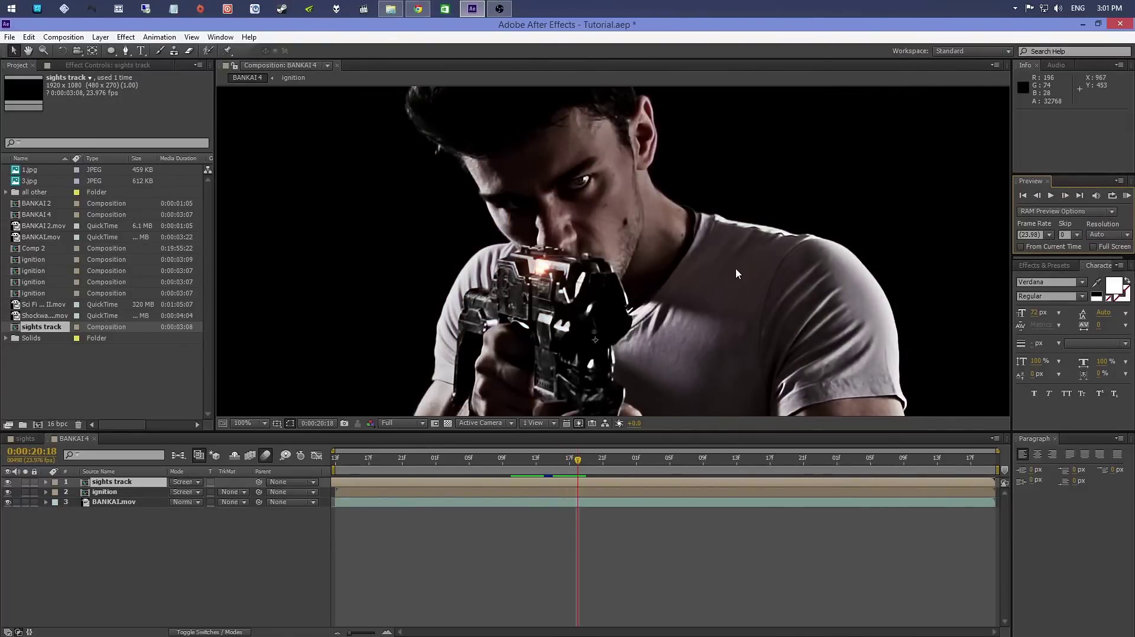
click(1037, 196)
click(1037, 195)
click(1050, 195)
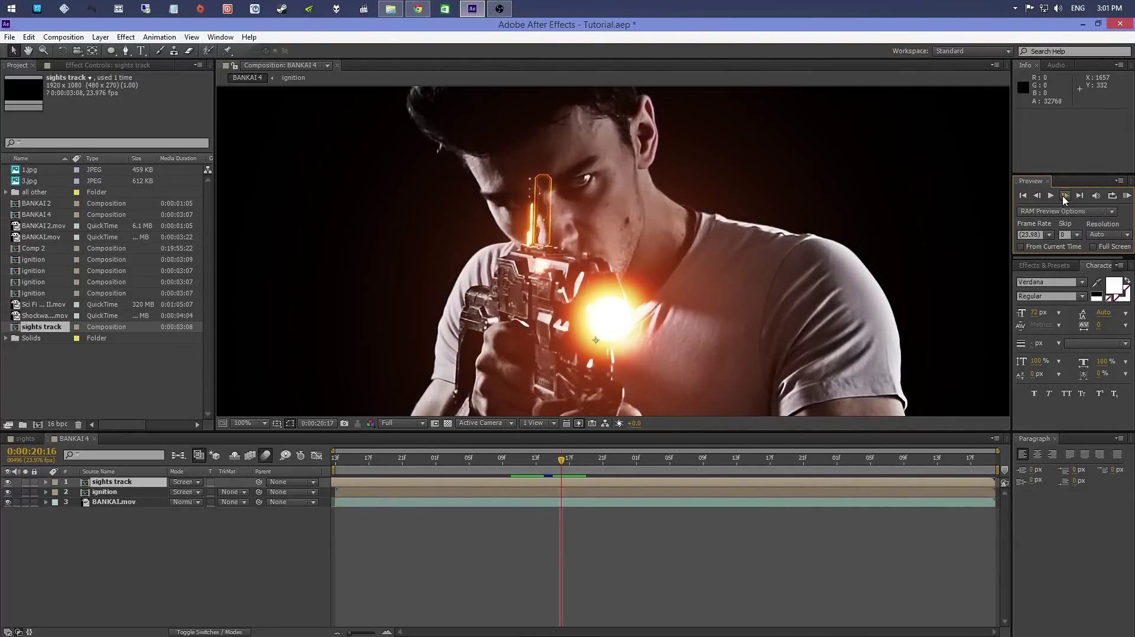
click(39, 318)
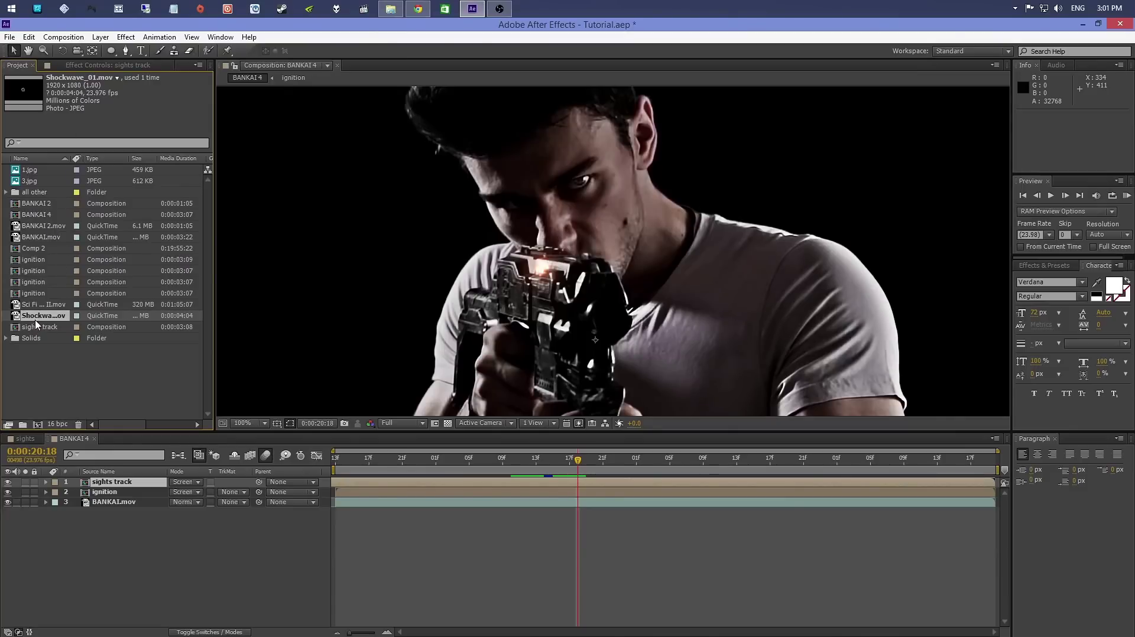
Add Shockwave_01.mov as the top layer and time-stretch it by a factor of 15
drag(39, 322, 356, 485)
right_click(356, 486)
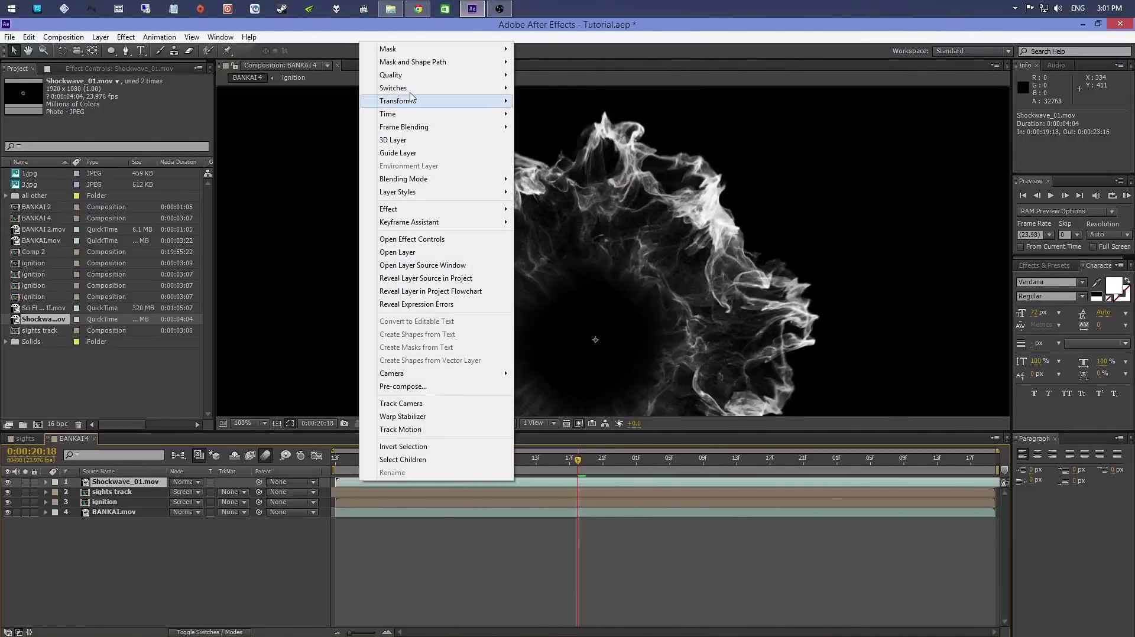
mouse_move(413, 113)
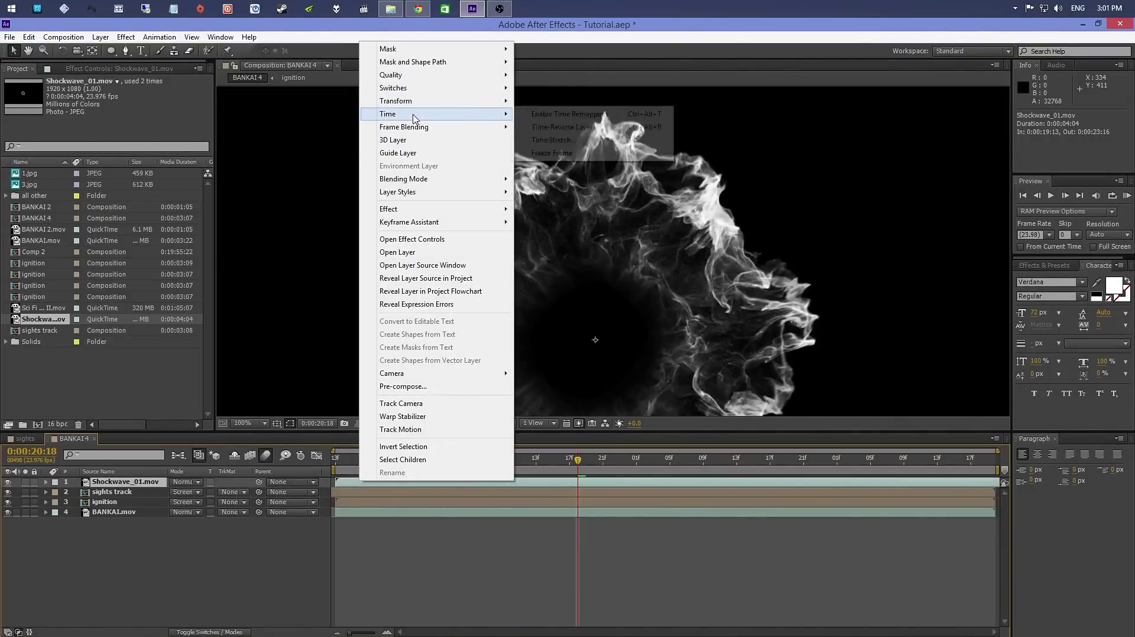
click(571, 141)
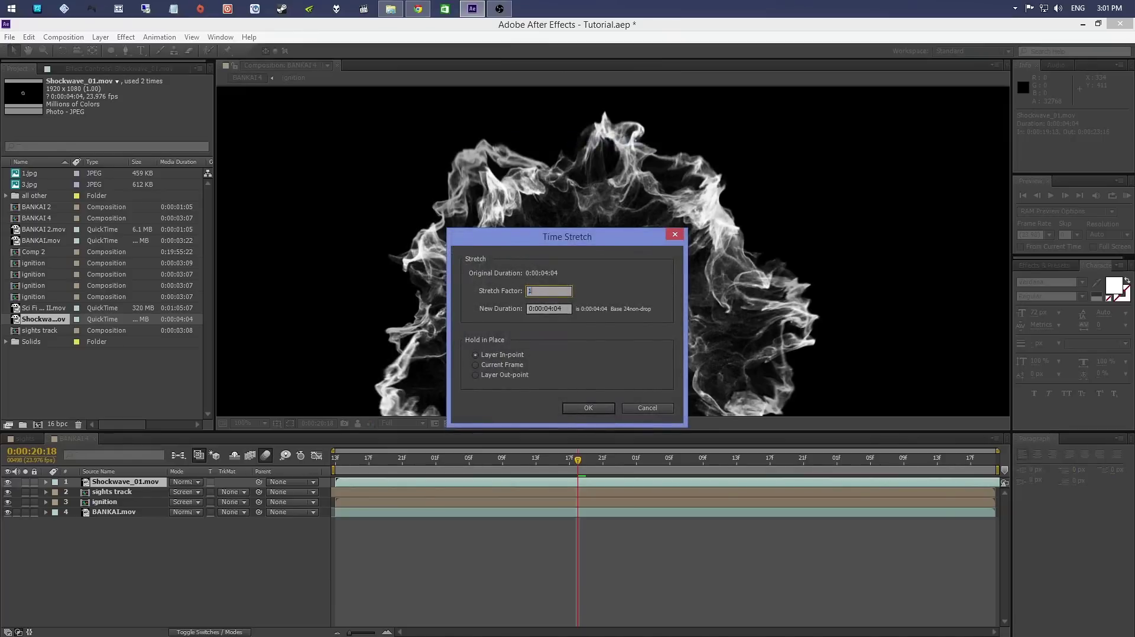
key(Return)
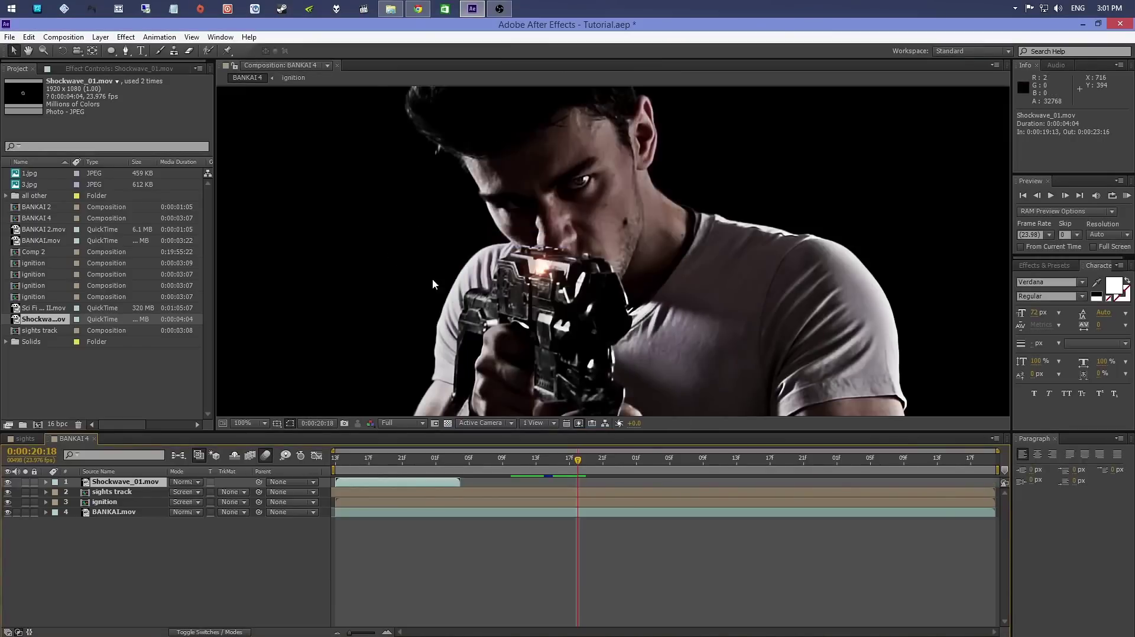
Screen-blend the shockwave, start it at the gunshot frame, and centre it on the muzzle
click(186, 482)
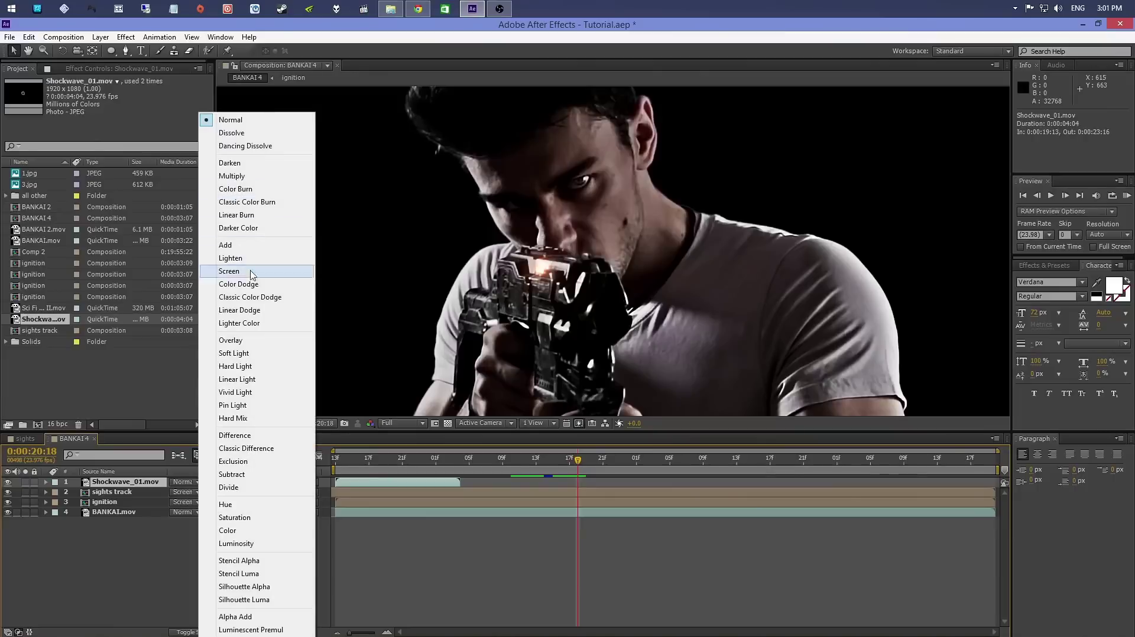
click(250, 273)
drag(385, 486, 572, 482)
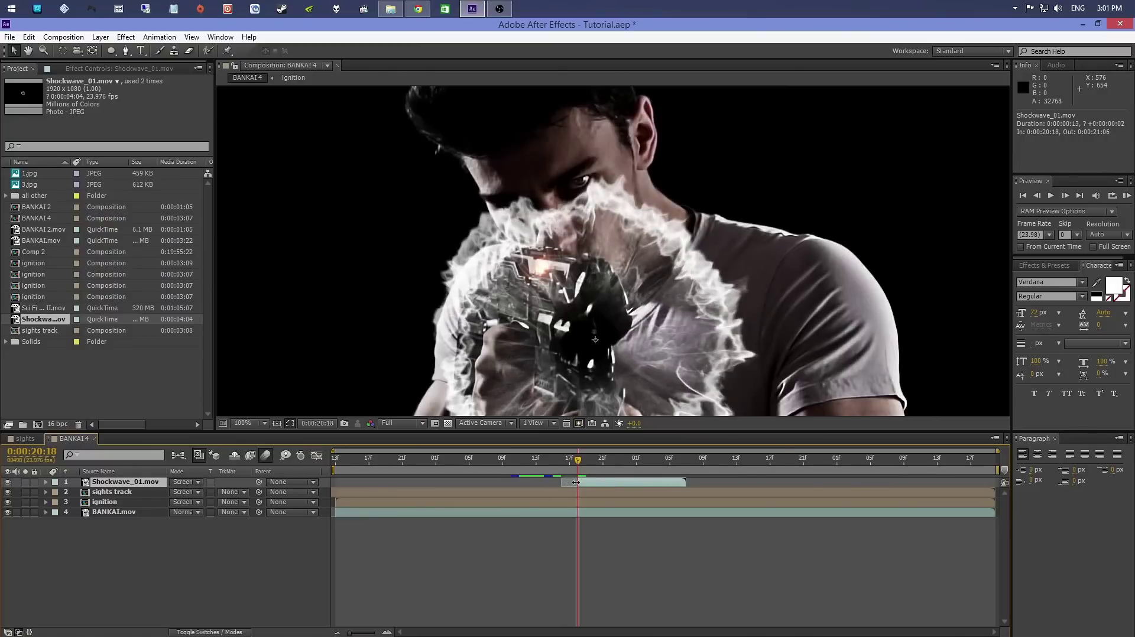
drag(641, 343, 663, 325)
Make the shockwave layer 3D, rotate and tilt the smoke ring, and nudge it up
click(225, 633)
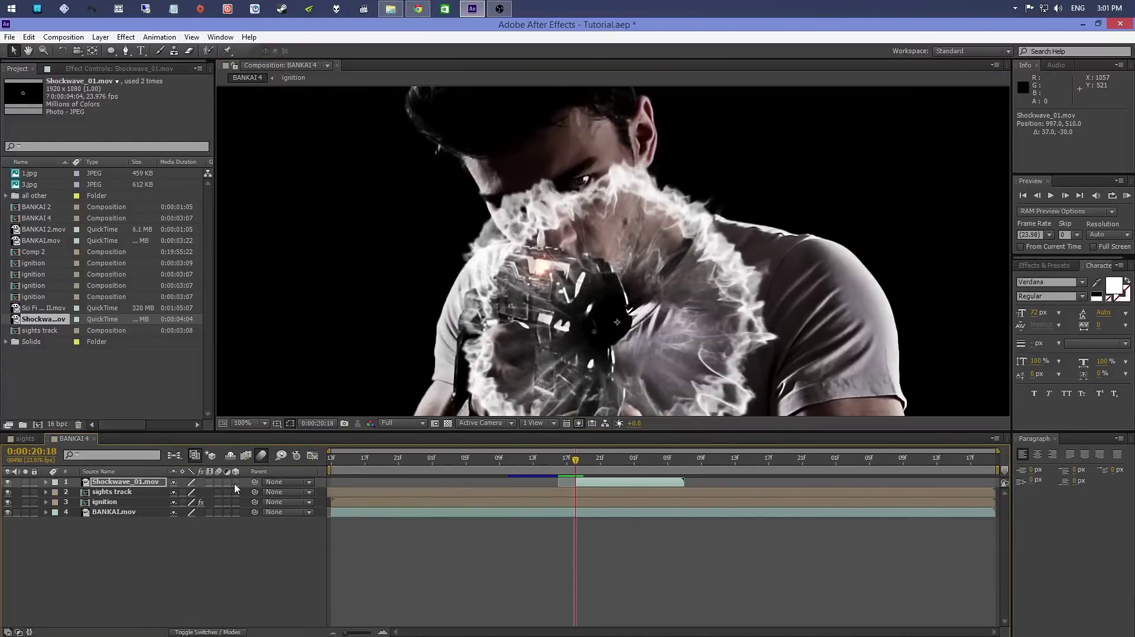
click(235, 482)
click(62, 50)
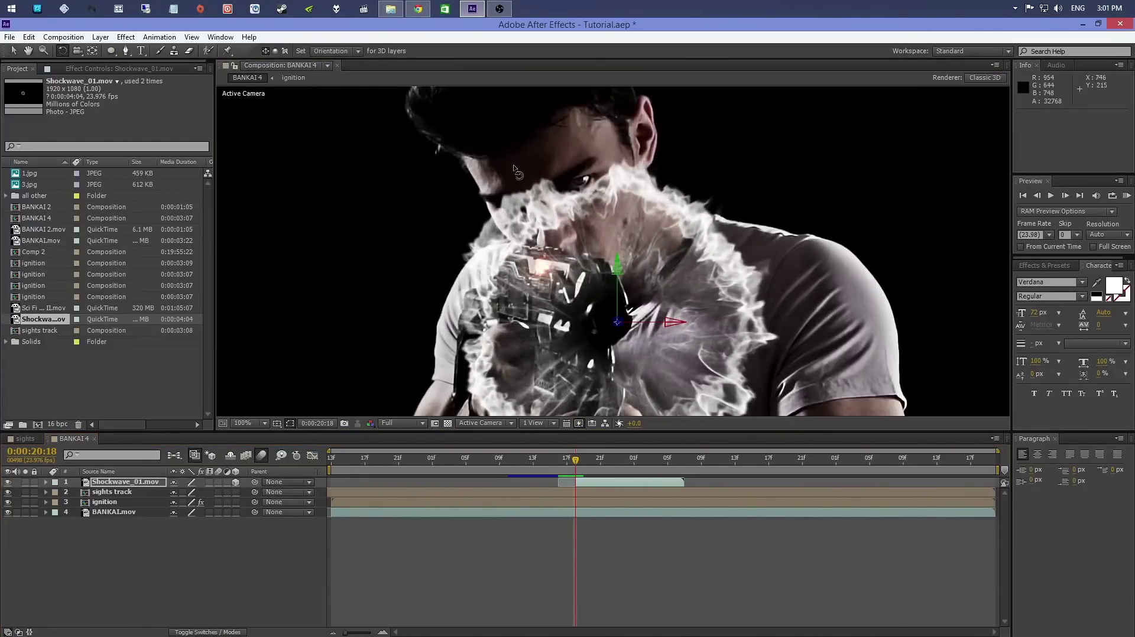
drag(625, 295, 624, 273)
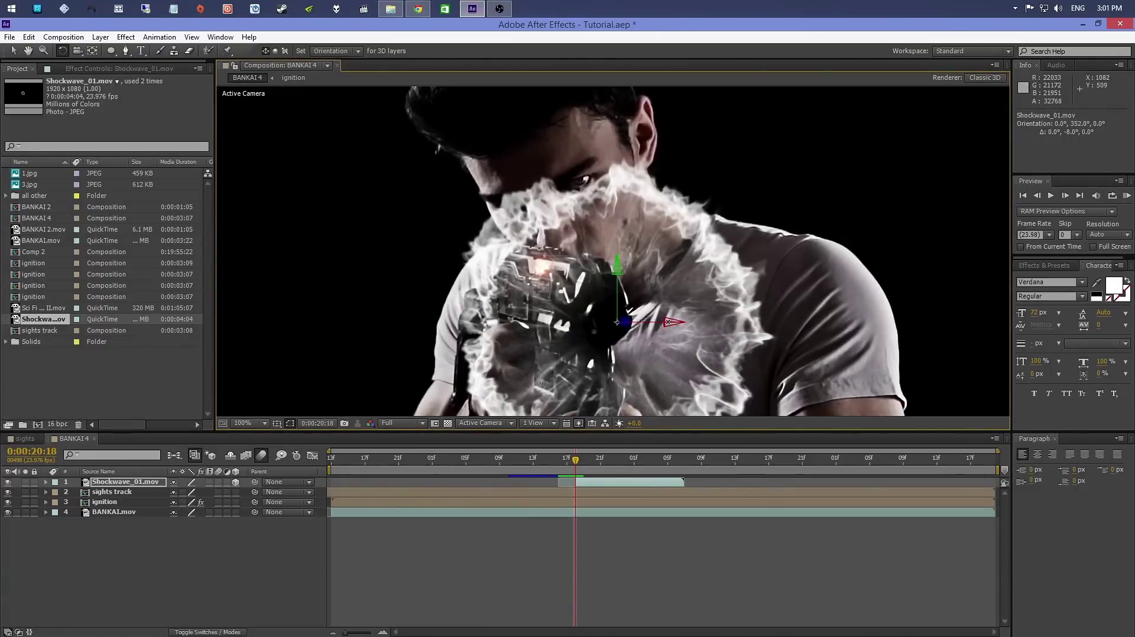
drag(689, 305, 689, 306)
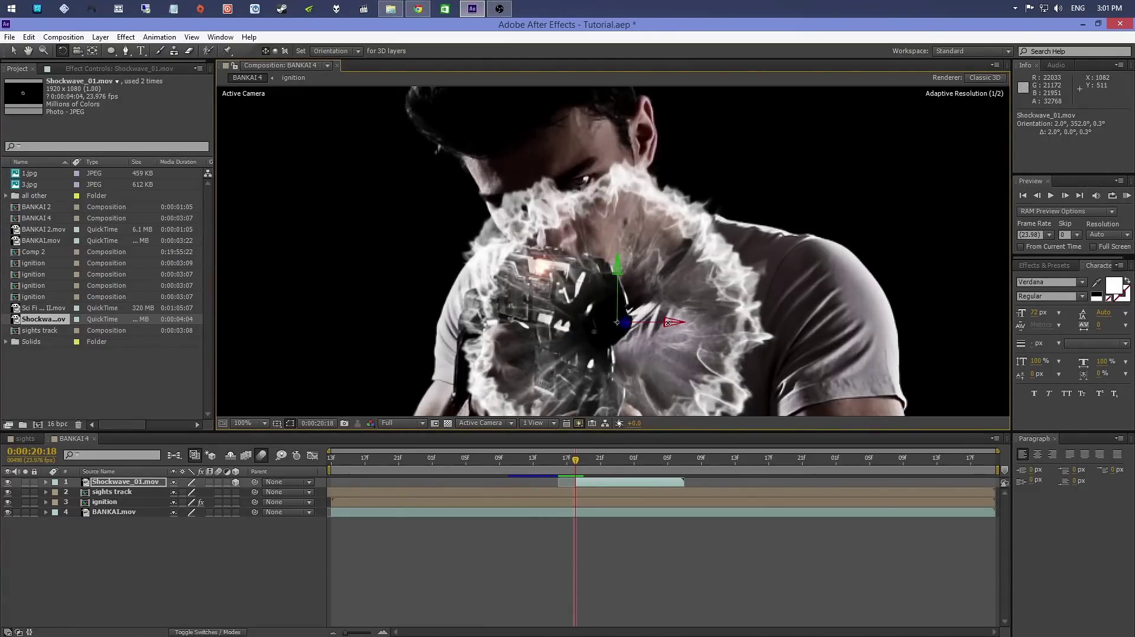
key(v)
drag(662, 352, 662, 347)
Scale the Shockwave_01.mov layer up to about 111%
scroll(563, 200, down, 3)
key(h)
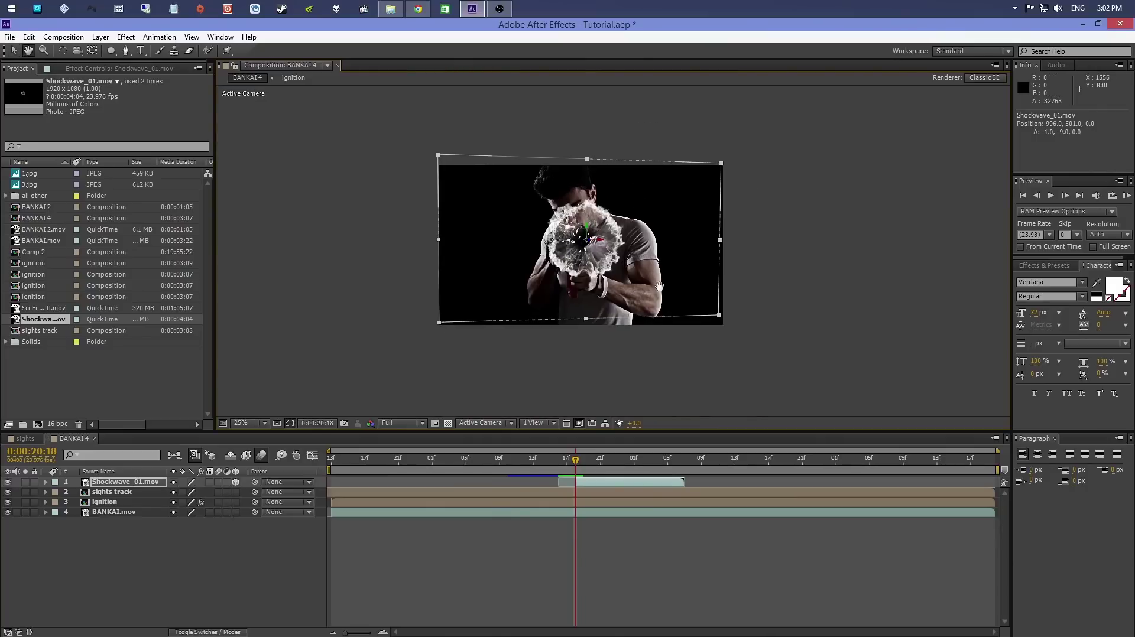
key(v)
scroll(659, 286, up, 2)
key(s)
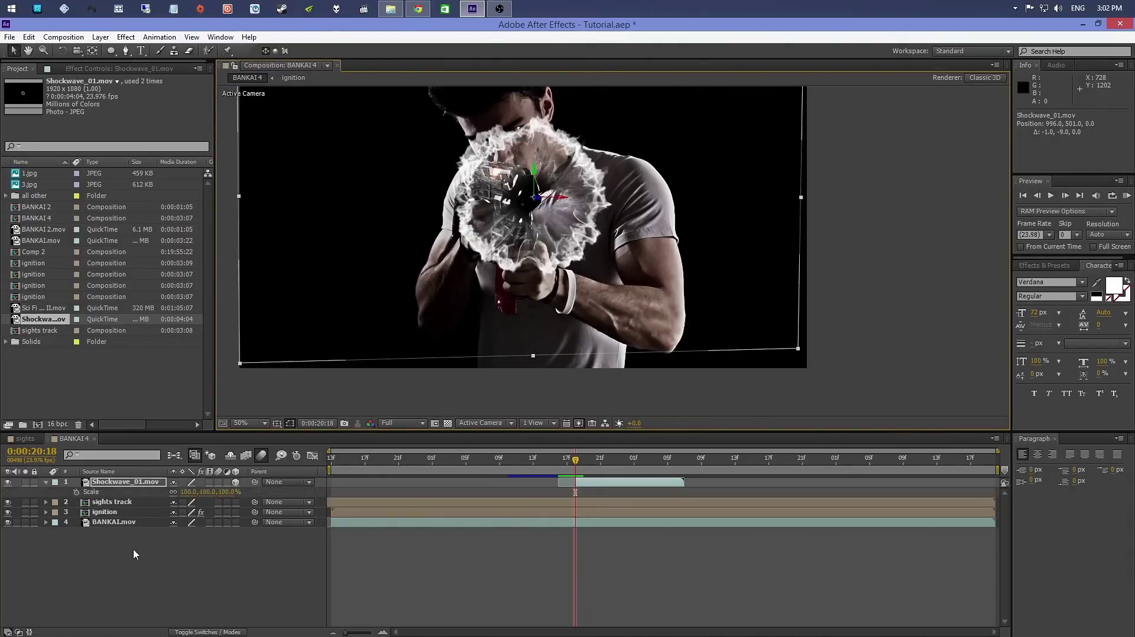
drag(185, 495, 187, 493)
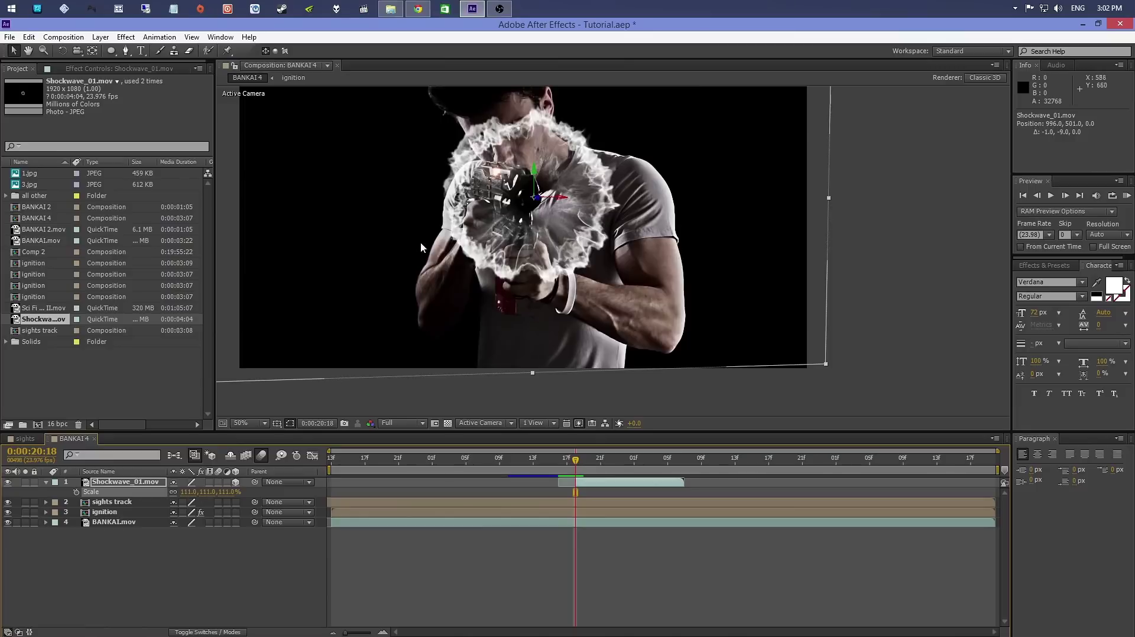
scroll(594, 155, up, 2)
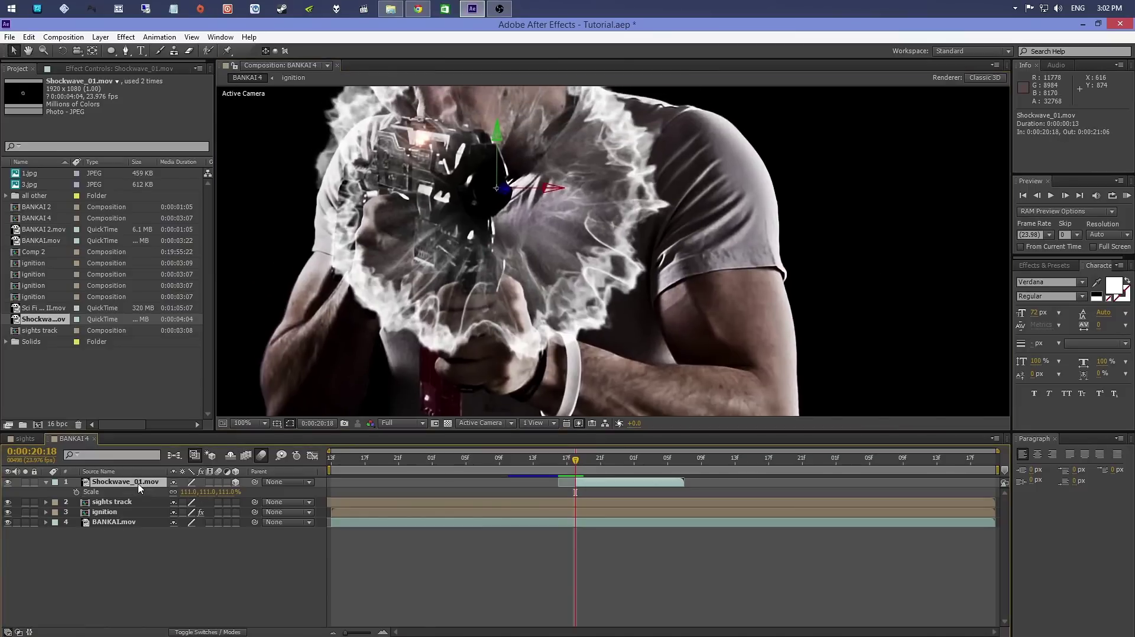
Duplicate the shockwave layer and time-stretch the copy by a factor of 20
key(ctrl+d)
click(108, 493)
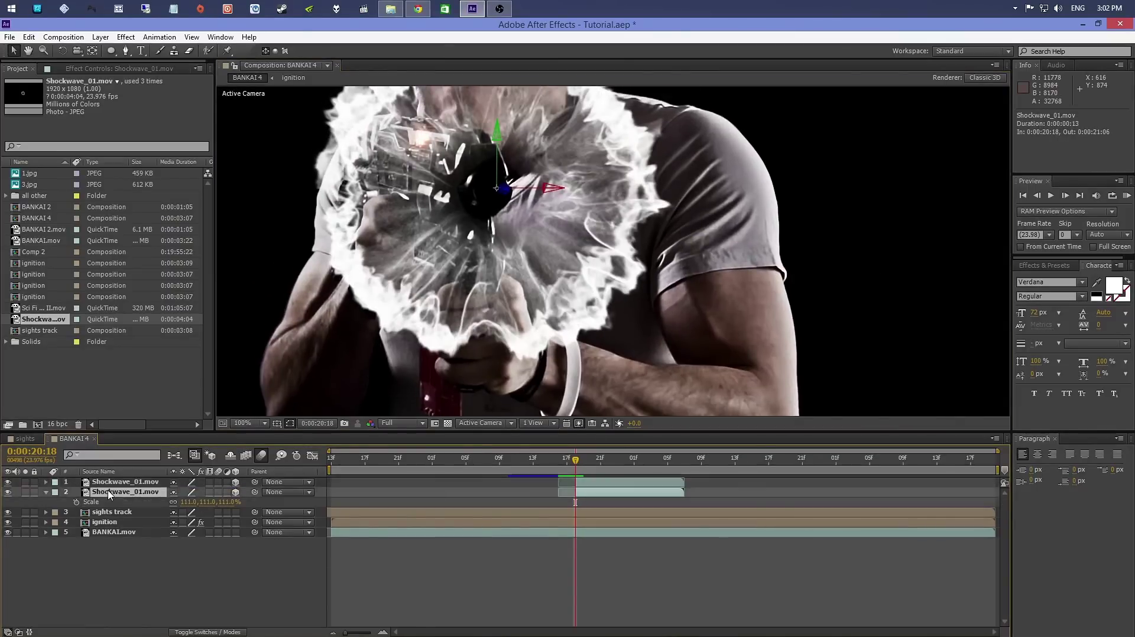
right_click(108, 494)
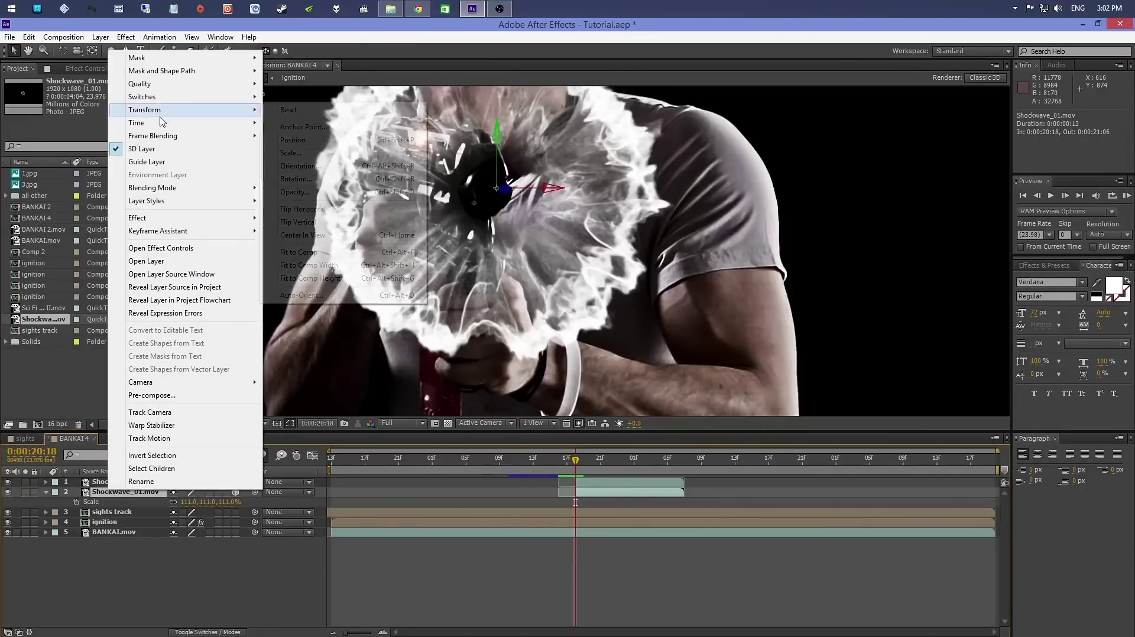
mouse_move(248, 122)
click(306, 148)
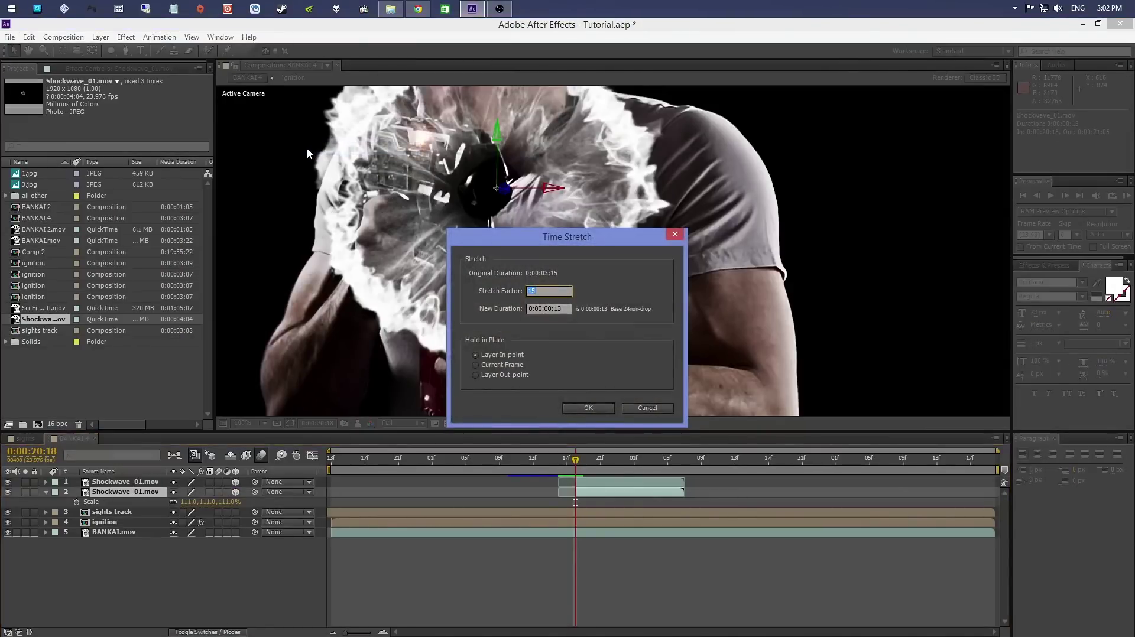
text(20)
key(Return)
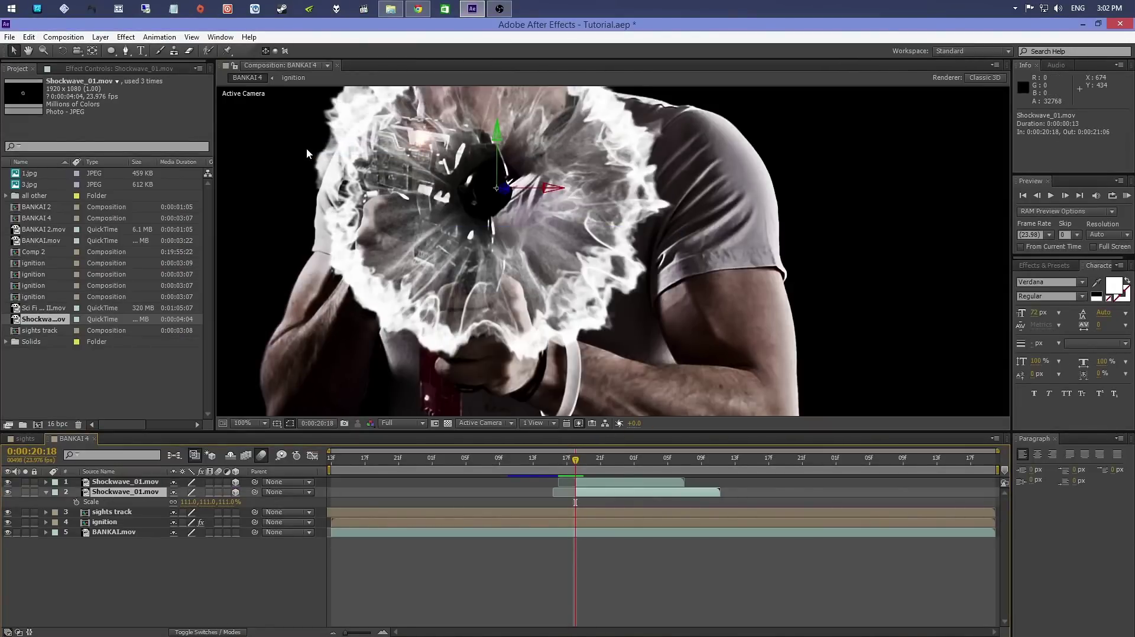
scroll(562, 164, down, 2)
scroll(562, 164, up, 2)
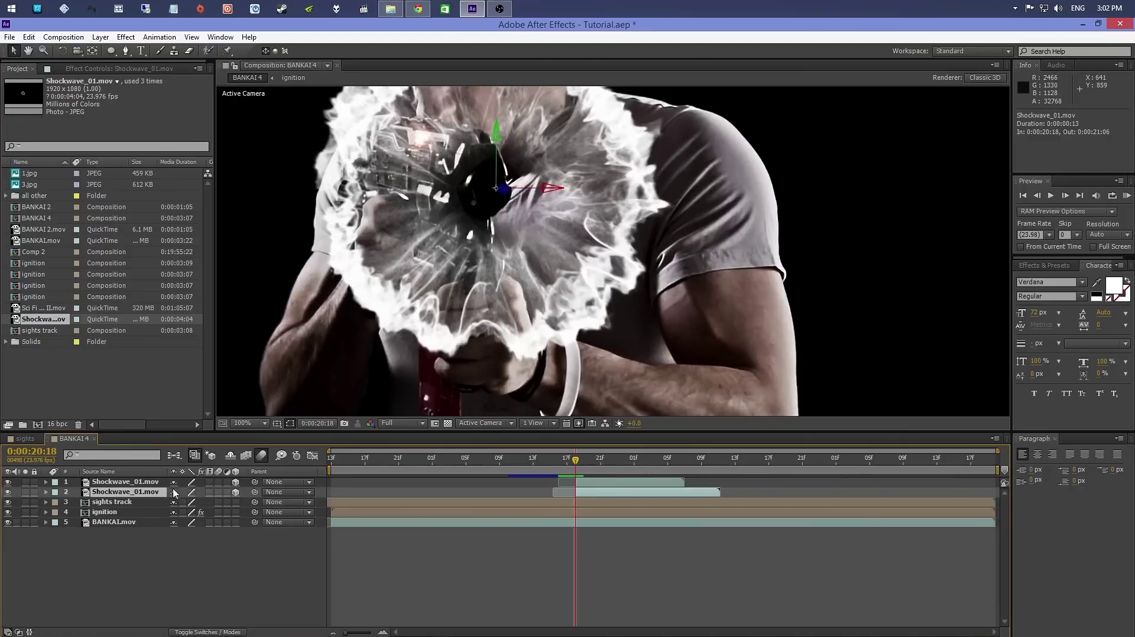
Scale the second shockwave copy to 146% and set its opacity to 15%
drag(179, 504, 204, 504)
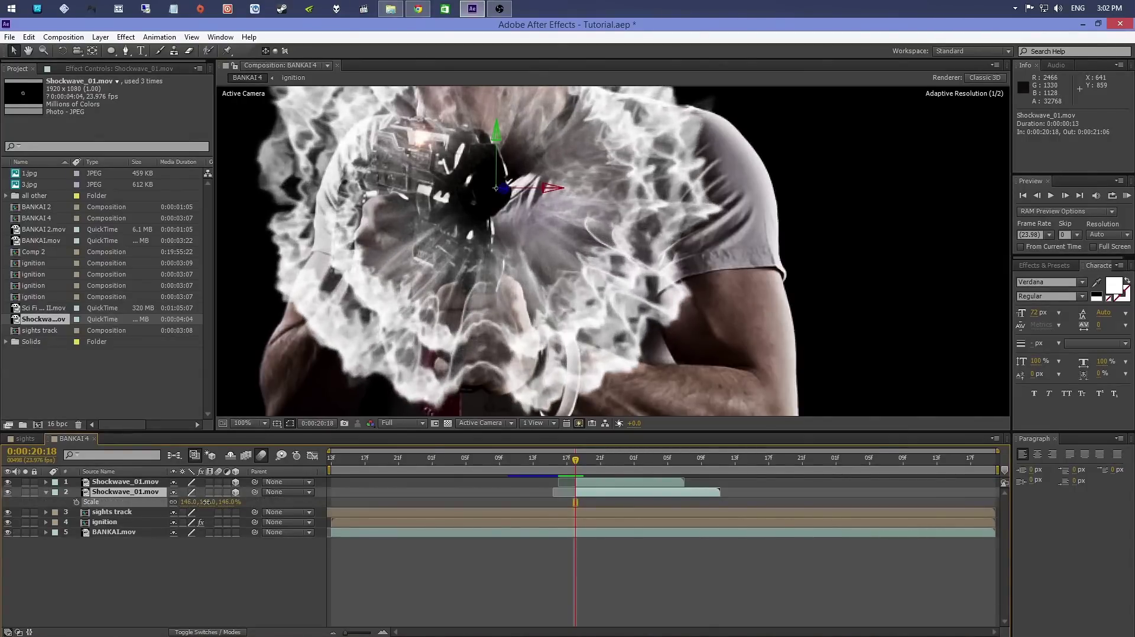
key(t)
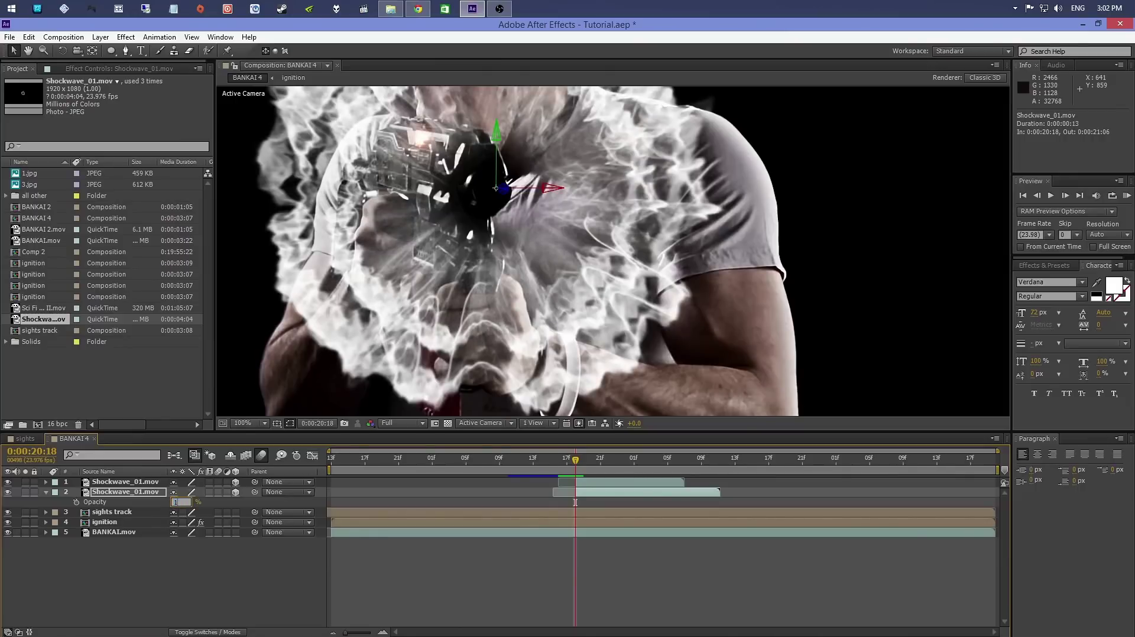
key(Return)
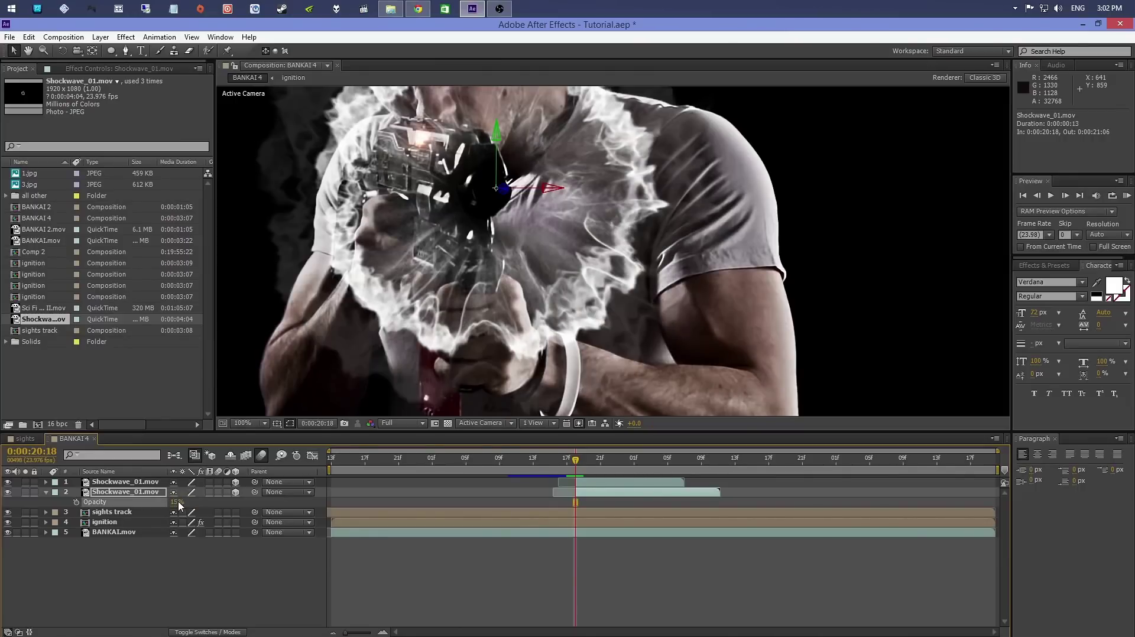
scroll(489, 227, down, 5)
scroll(576, 291, up, 4)
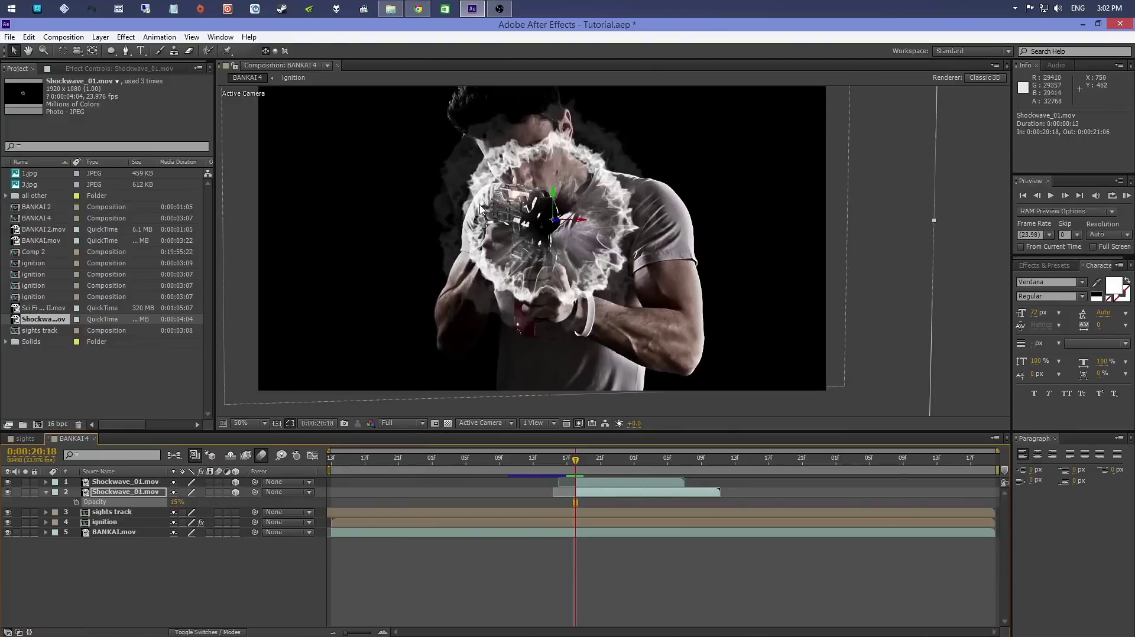
click(46, 491)
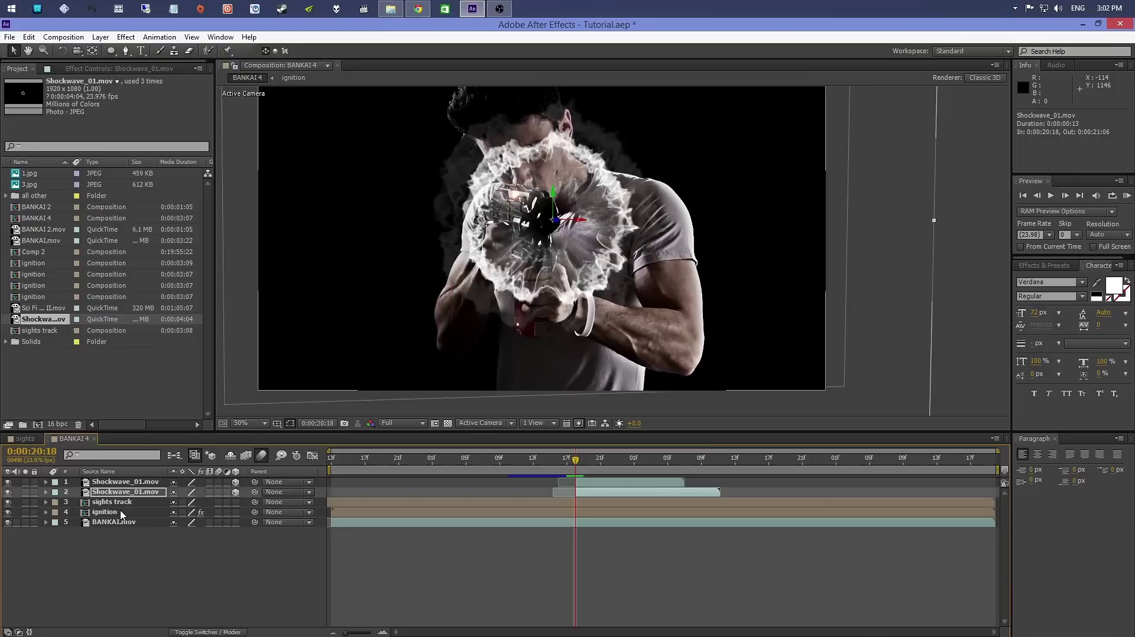
click(122, 483)
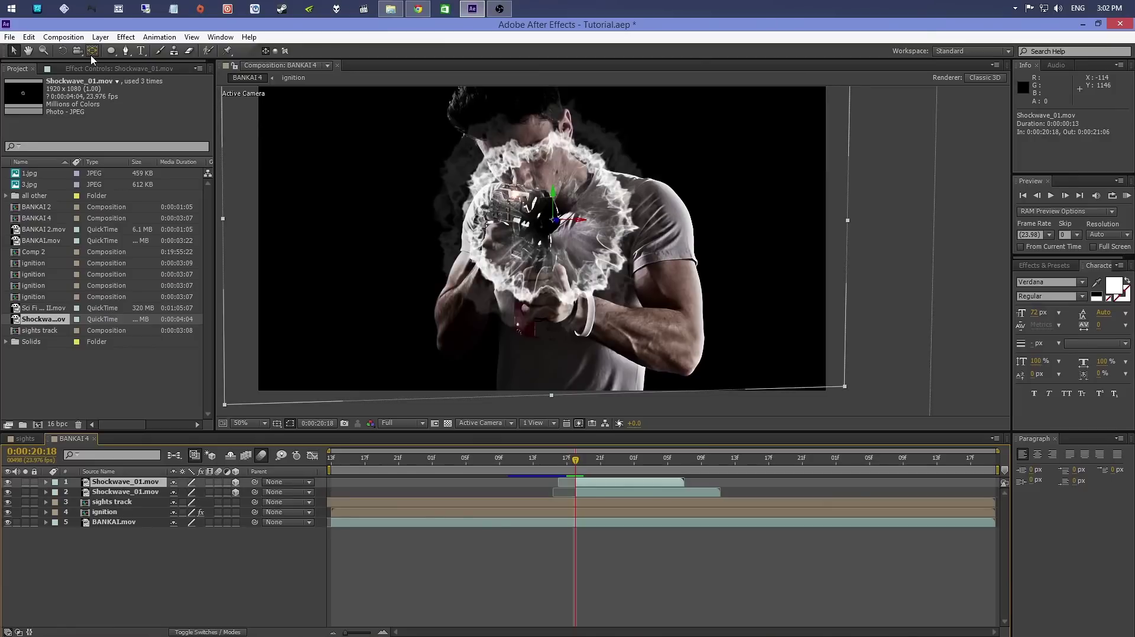
Add a Glow effect with radius 159 to the top shockwave layer, soloed
click(126, 37)
mouse_move(184, 436)
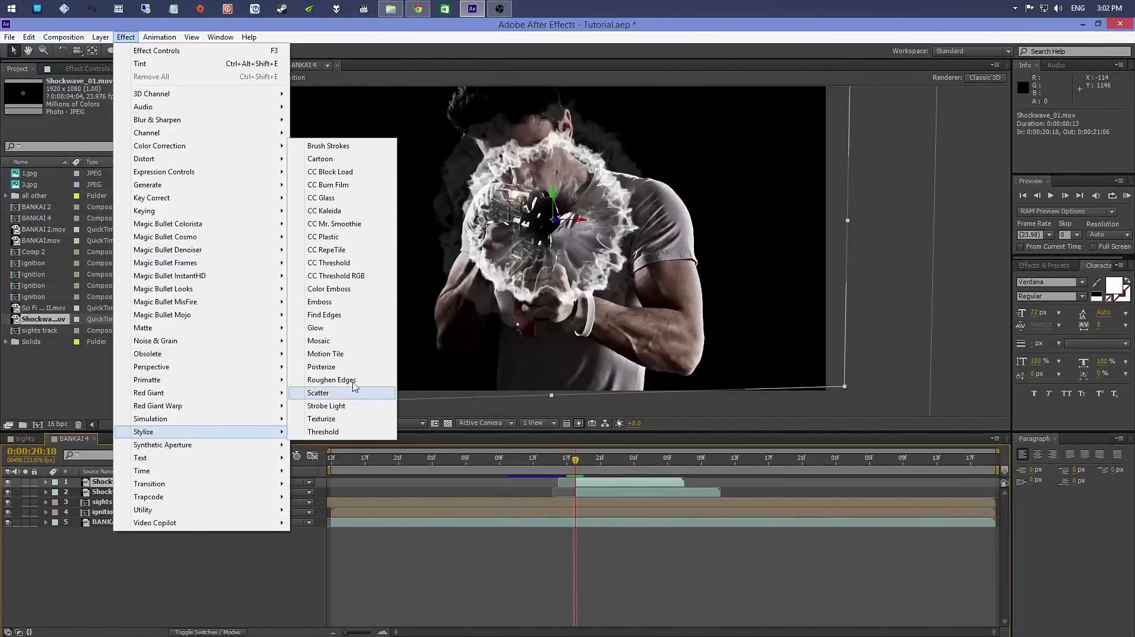
click(348, 329)
click(25, 482)
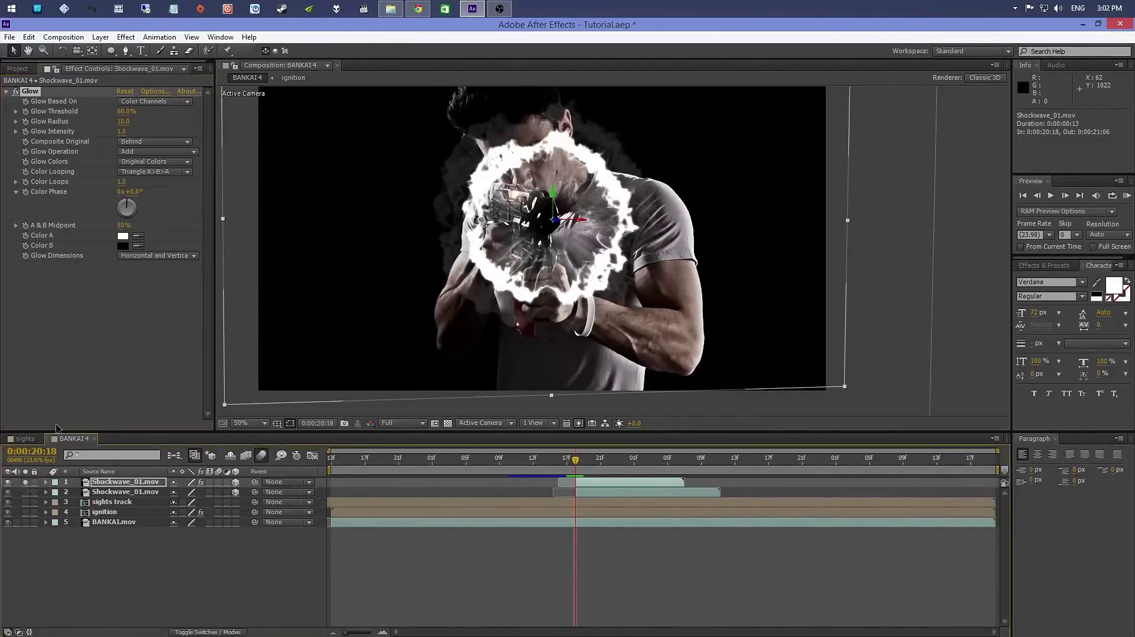
drag(128, 121, 206, 123)
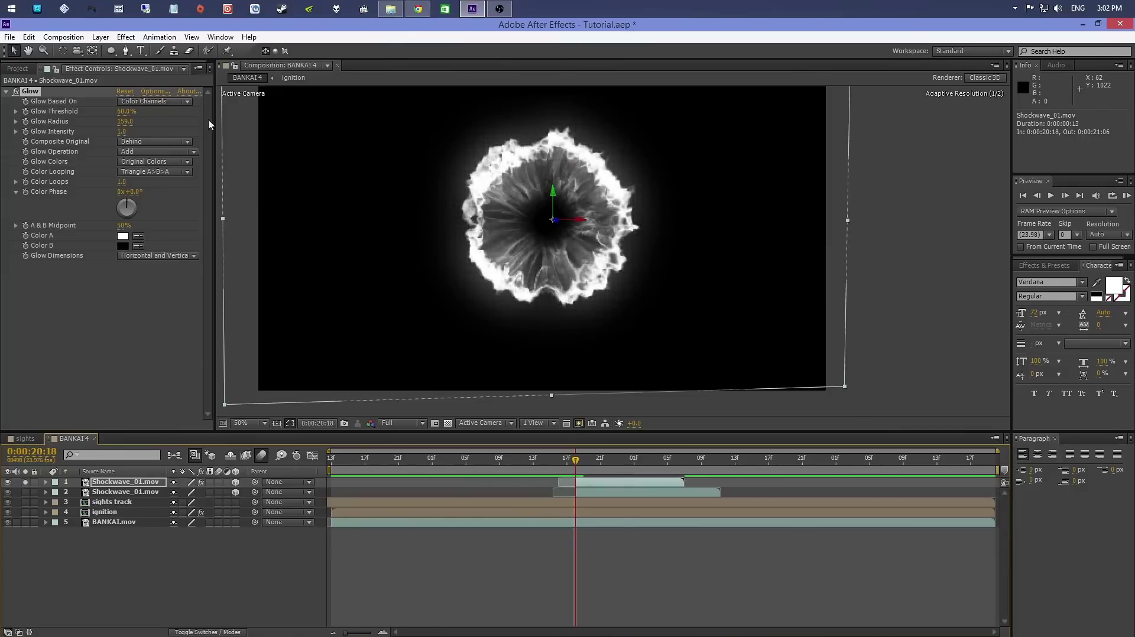
Duplicate the Glow twice, raising the copies' radii to 417 and 1000
key(ctrl+d)
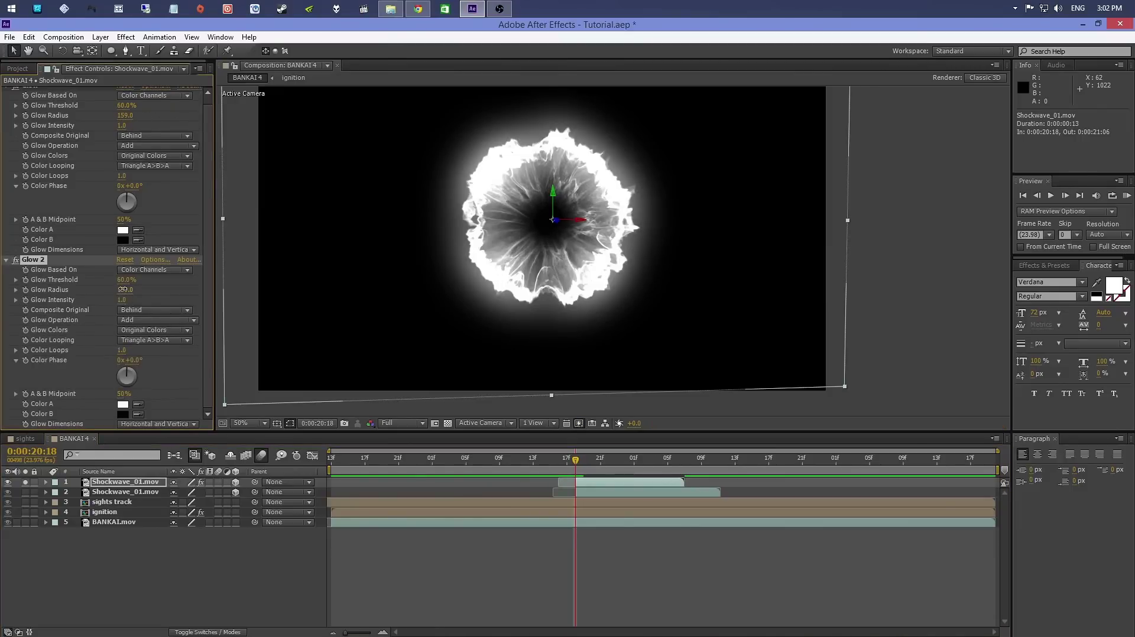
drag(123, 289, 139, 298)
key(ctrl+d)
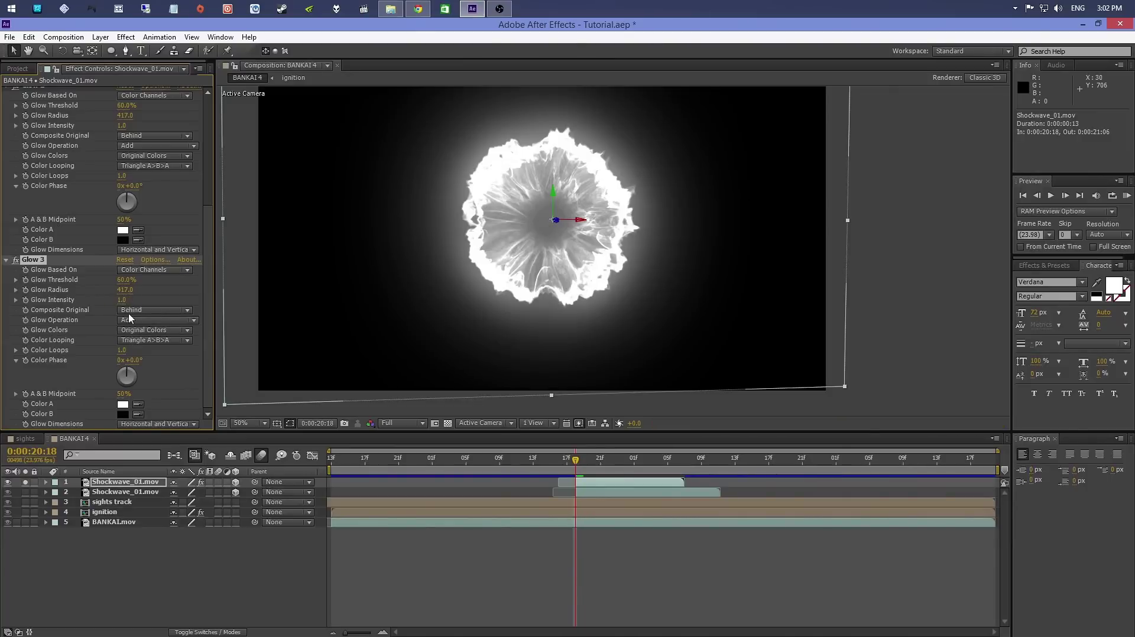
drag(158, 290, 526, 253)
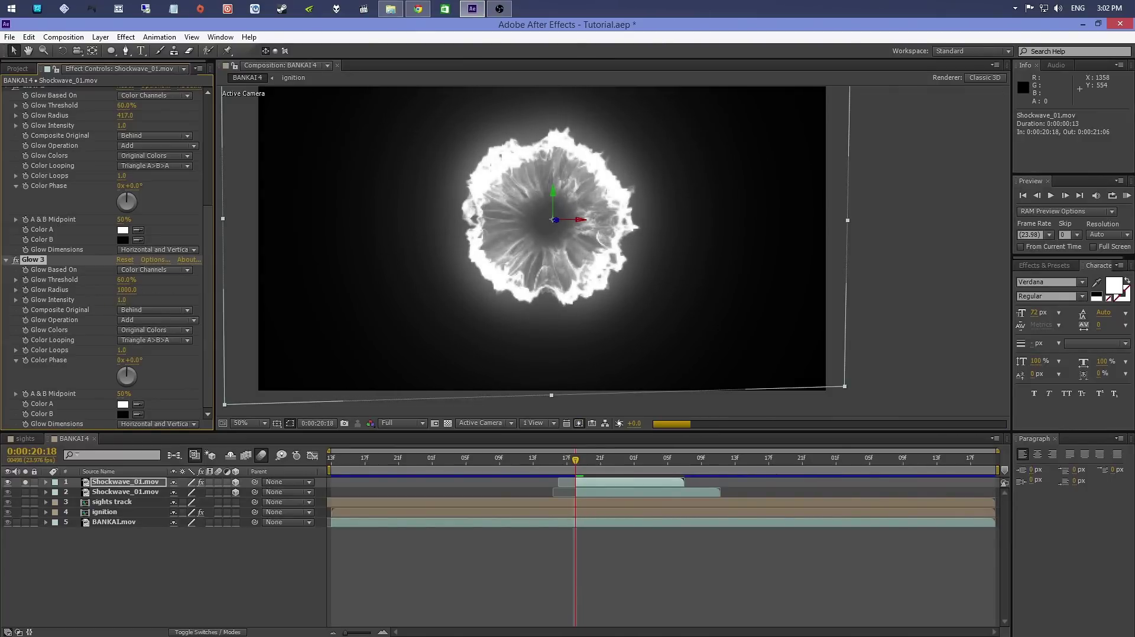
Review the ignition layer's colour effects, then reselect the top shockwave layer
click(103, 513)
click(75, 97)
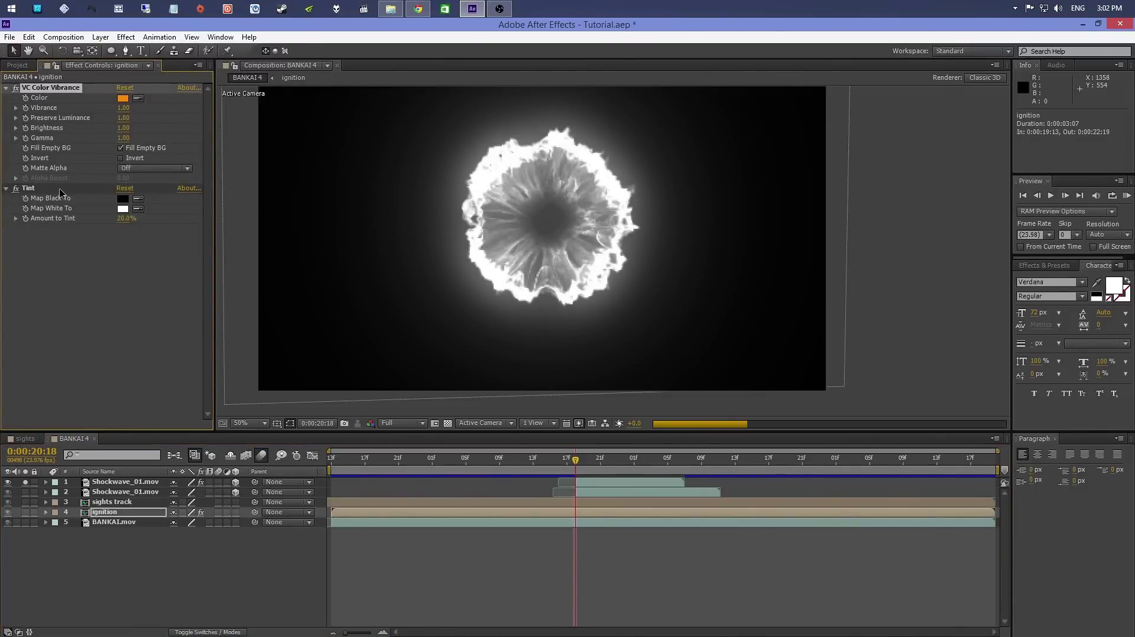
key(ctrl+Up)
key(ctrl+Up)
key(ctrl+Up)
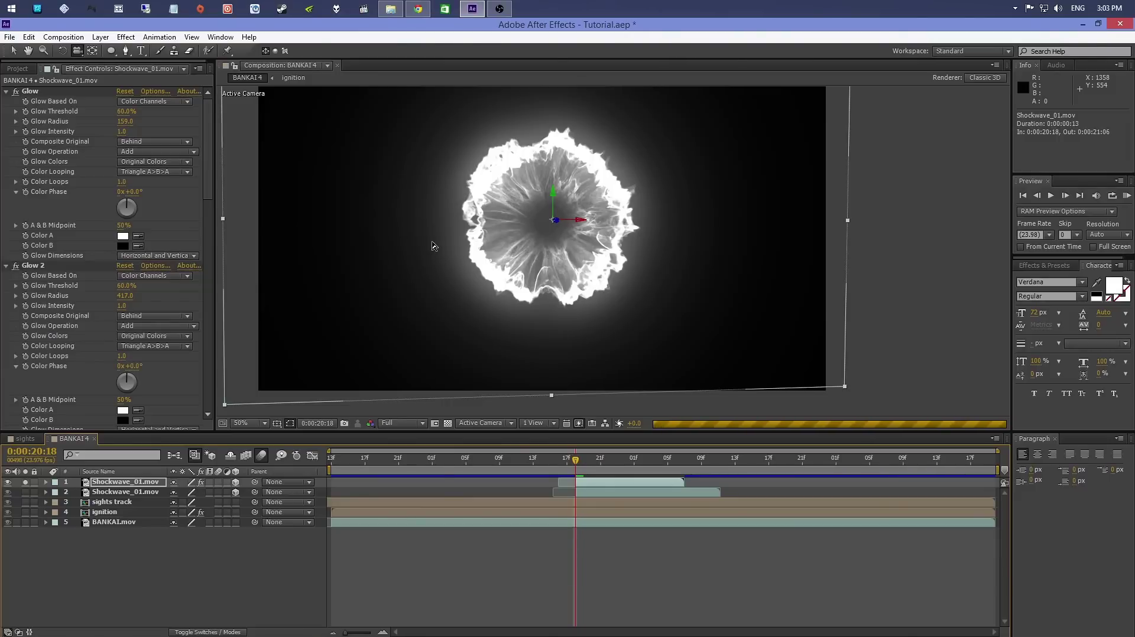
Restore Full preview resolution and unsolo the shockwave so the actor shows behind it
key(ctrl+shift+alt+j)
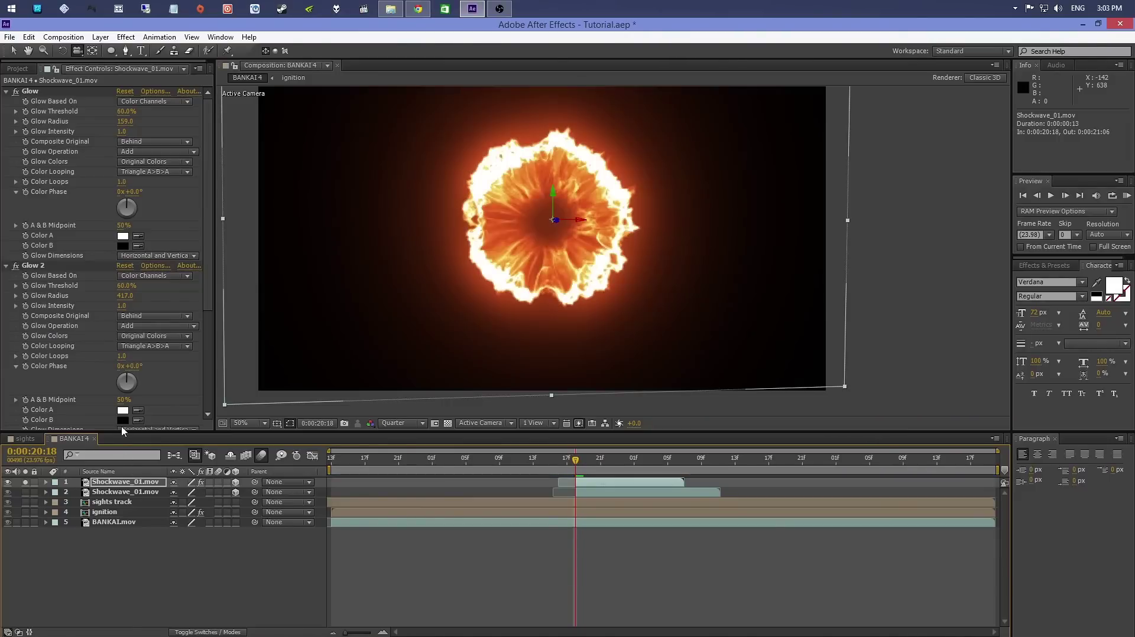
click(411, 426)
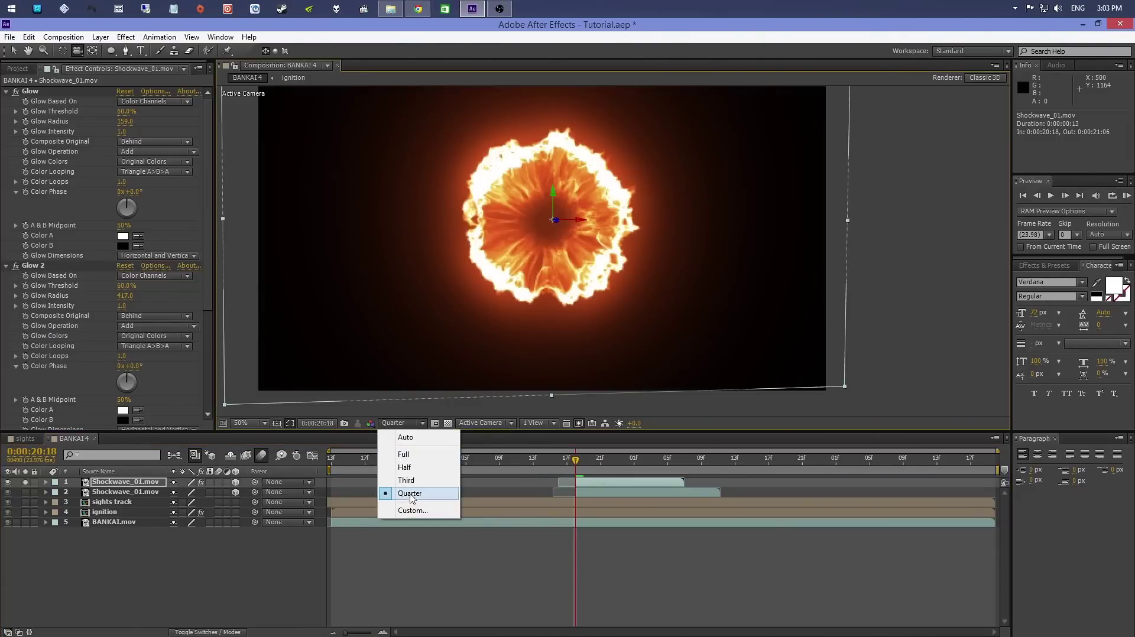
click(410, 458)
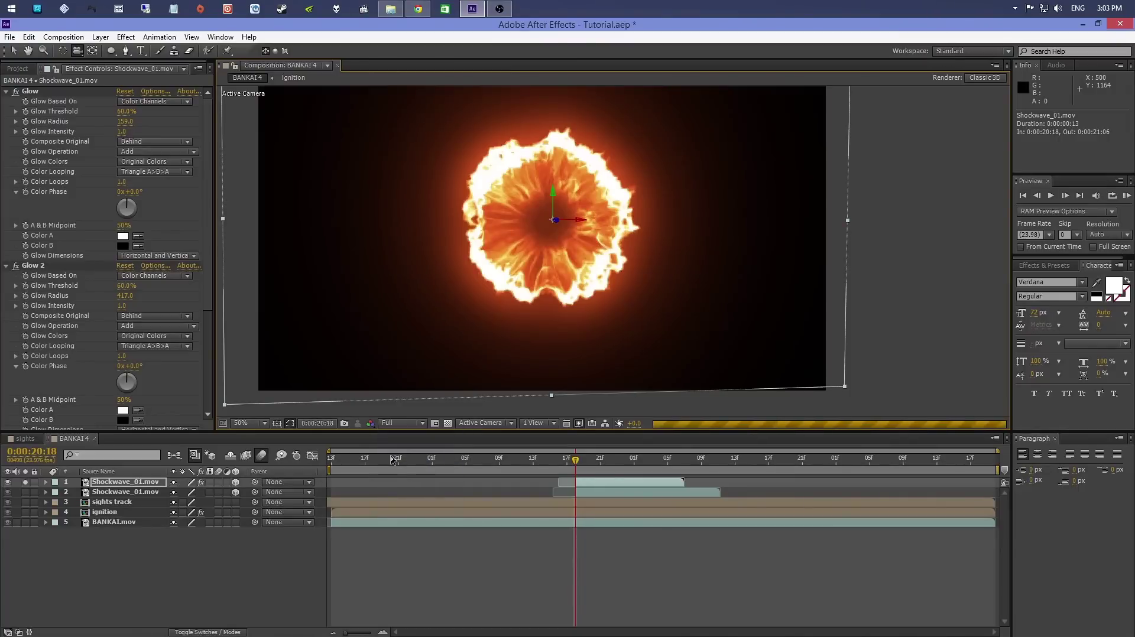
click(24, 482)
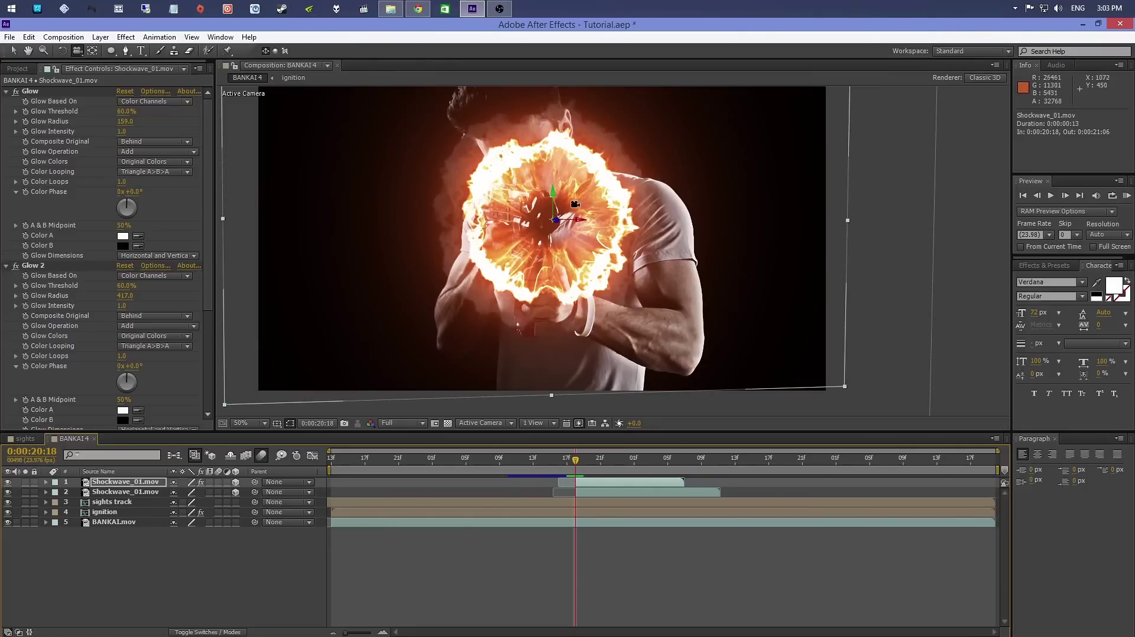
click(13, 50)
drag(342, 204, 312, 218)
Duplicate BANKAI.mov and trim the upper copy to start at 0:00:20:18
click(126, 524)
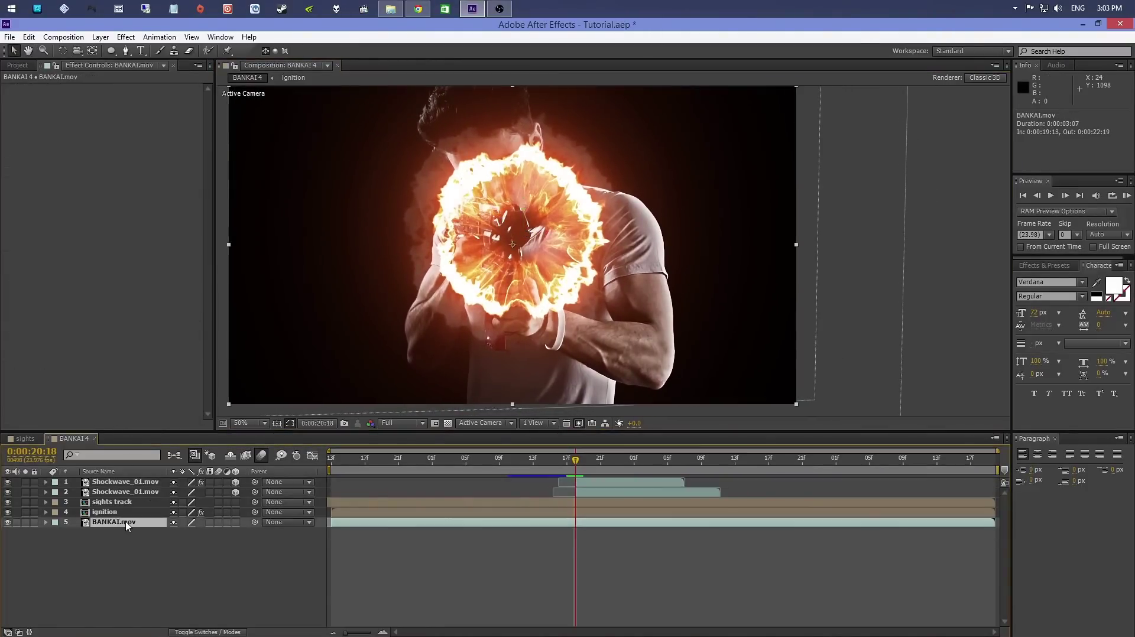
key(ctrl+d)
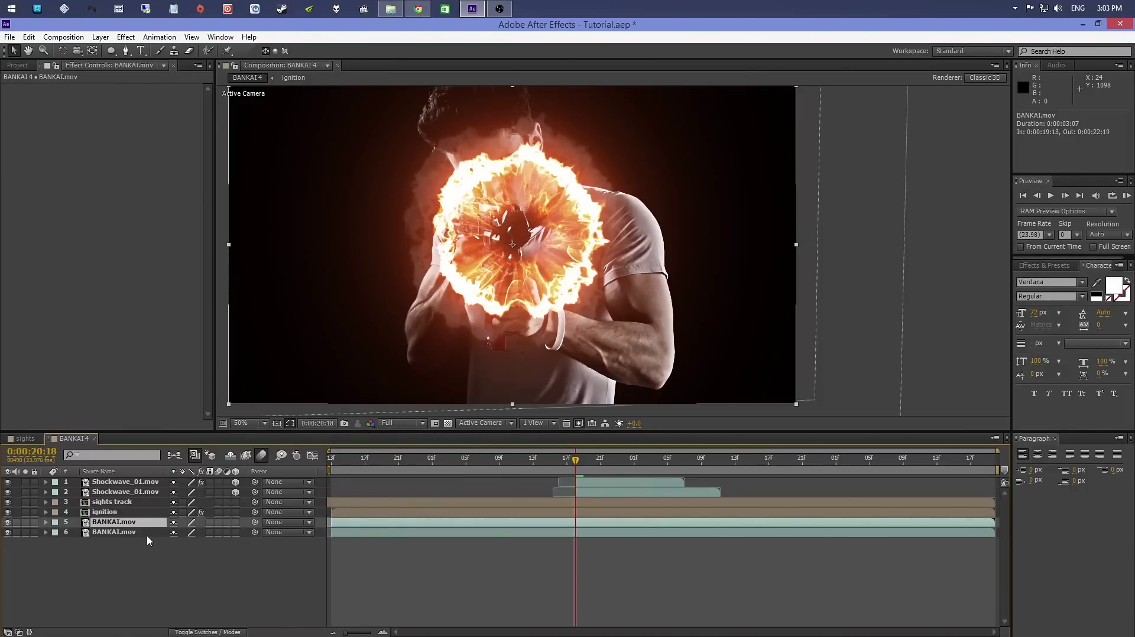
key(alt+bracketleft)
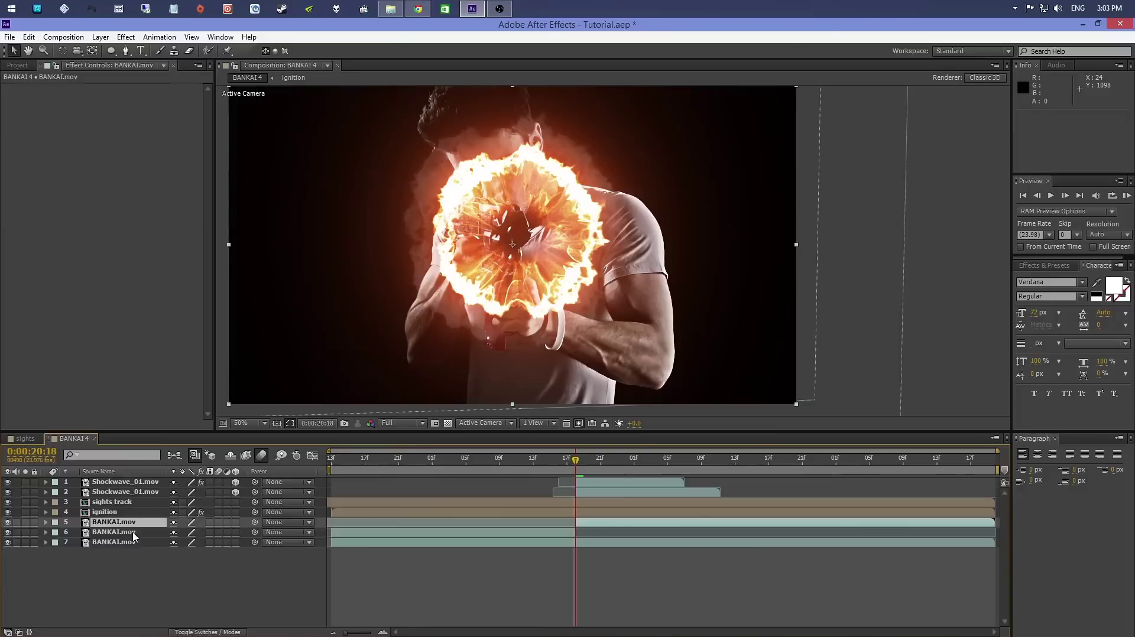
click(133, 531)
click(134, 537)
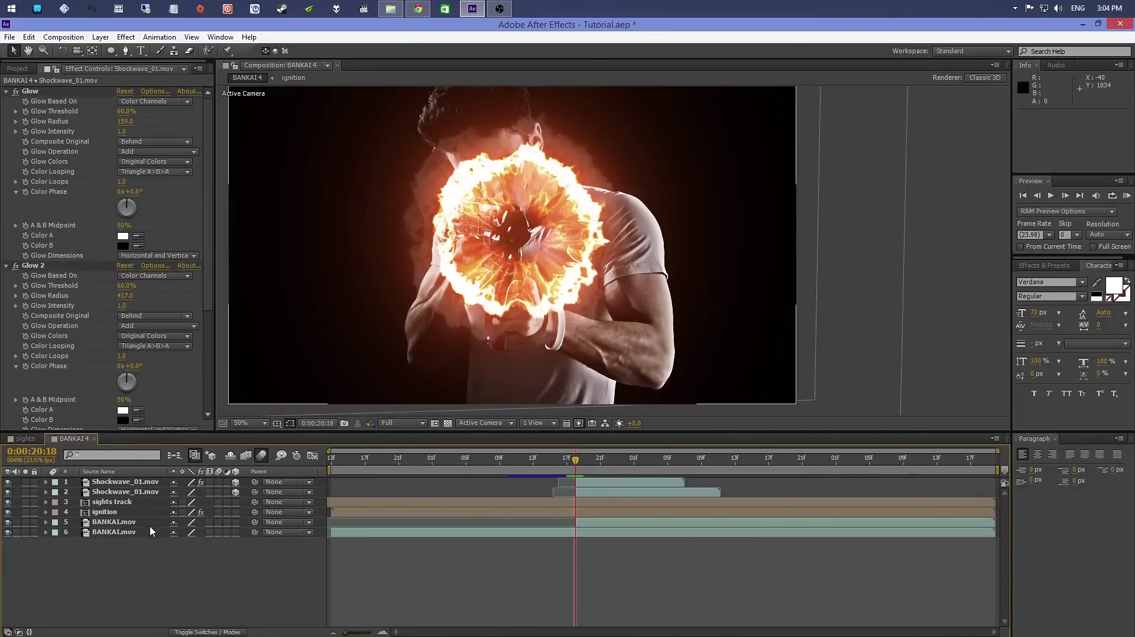
Set the upper BANKAI.mov copy's blending mode to Add
click(137, 521)
click(207, 632)
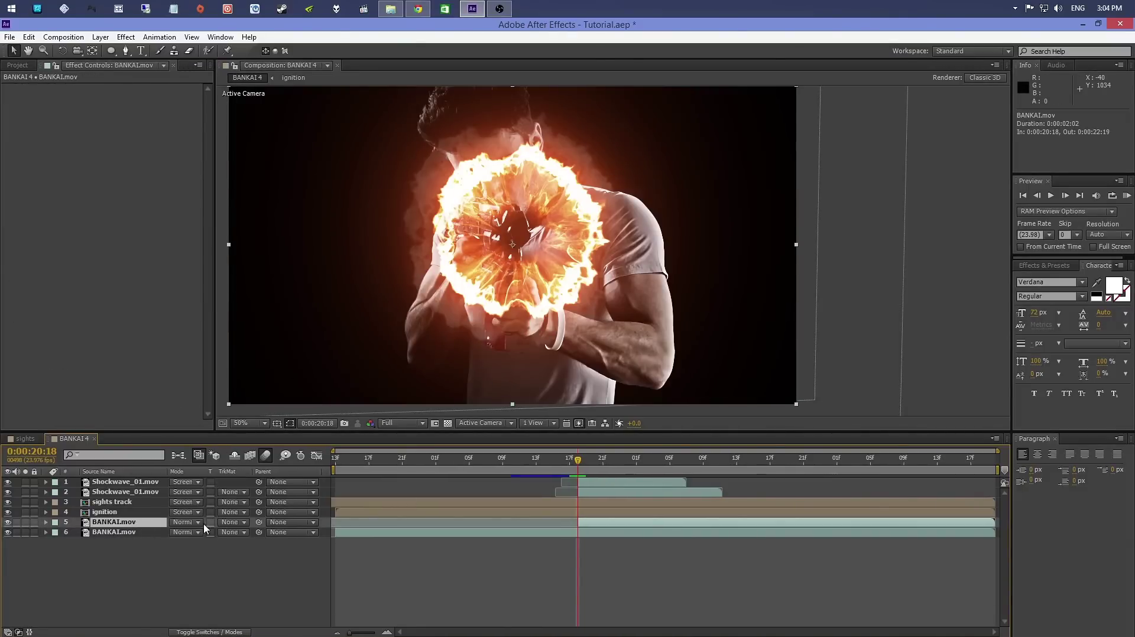
click(184, 523)
click(232, 246)
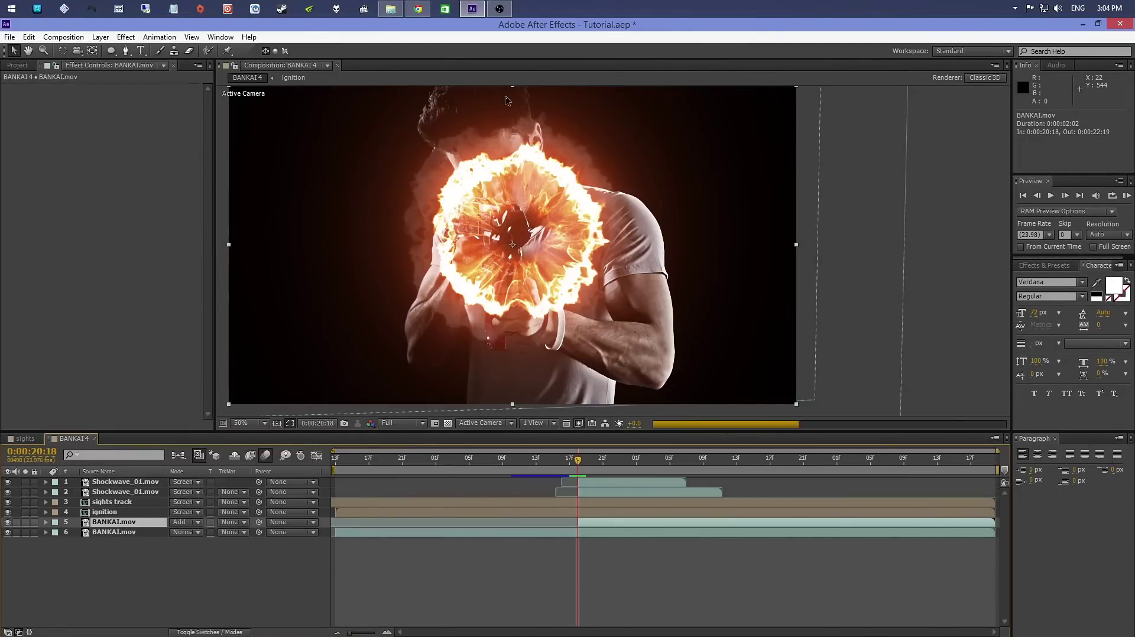
click(126, 36)
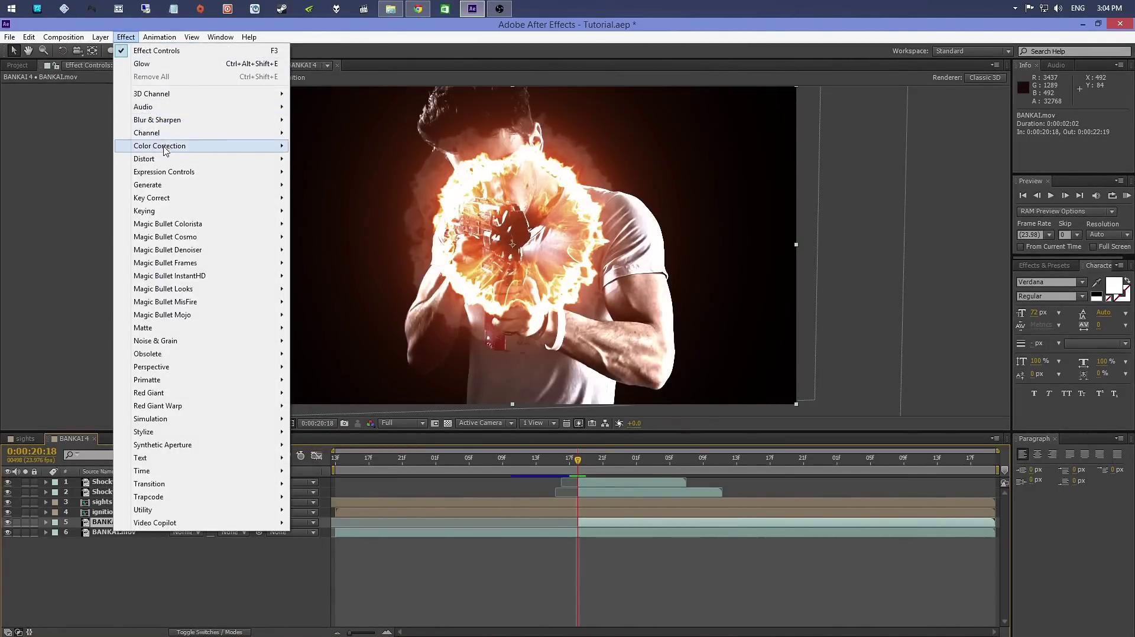
Apply Curves to the Add-mode BANKAI.mov layer and bow the Red channel upward
mouse_move(165, 146)
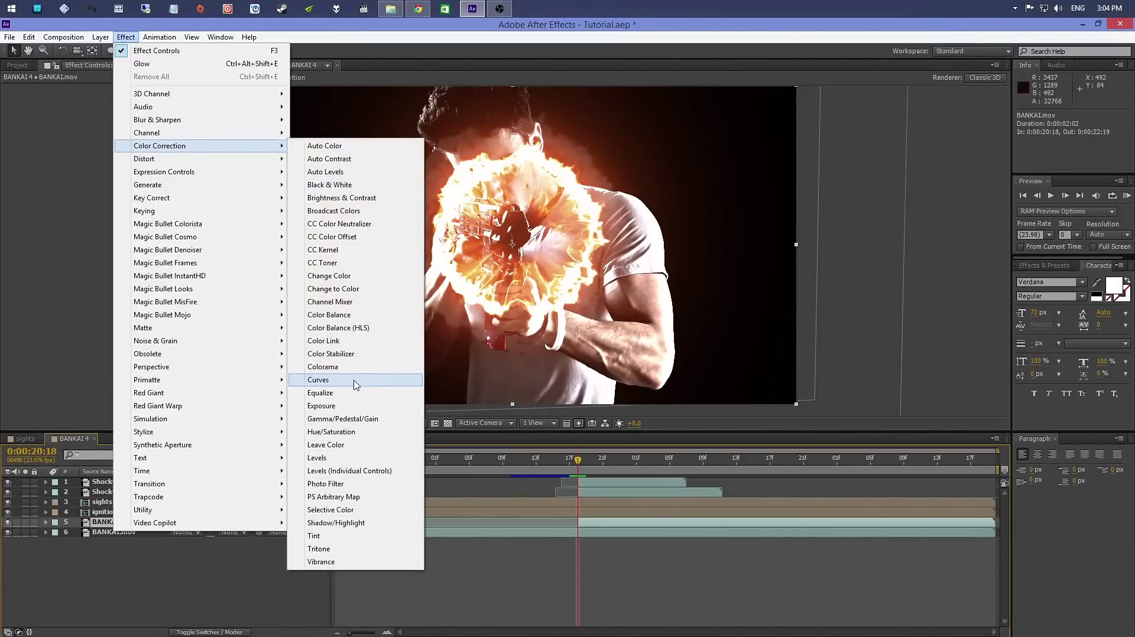
click(356, 385)
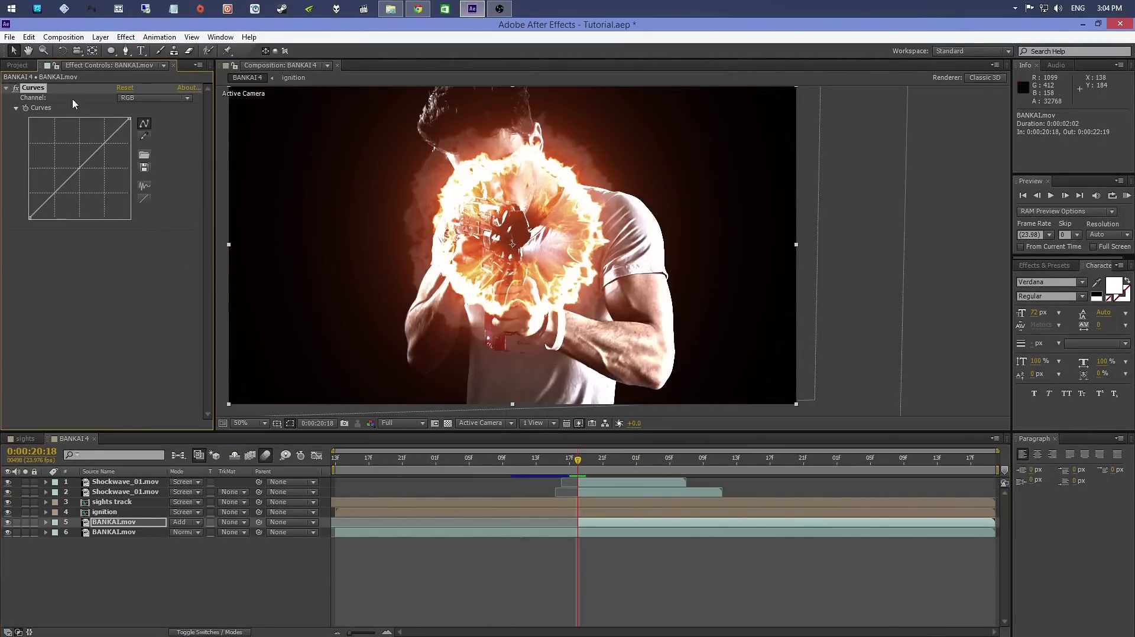
click(151, 96)
click(142, 125)
drag(74, 172, 65, 158)
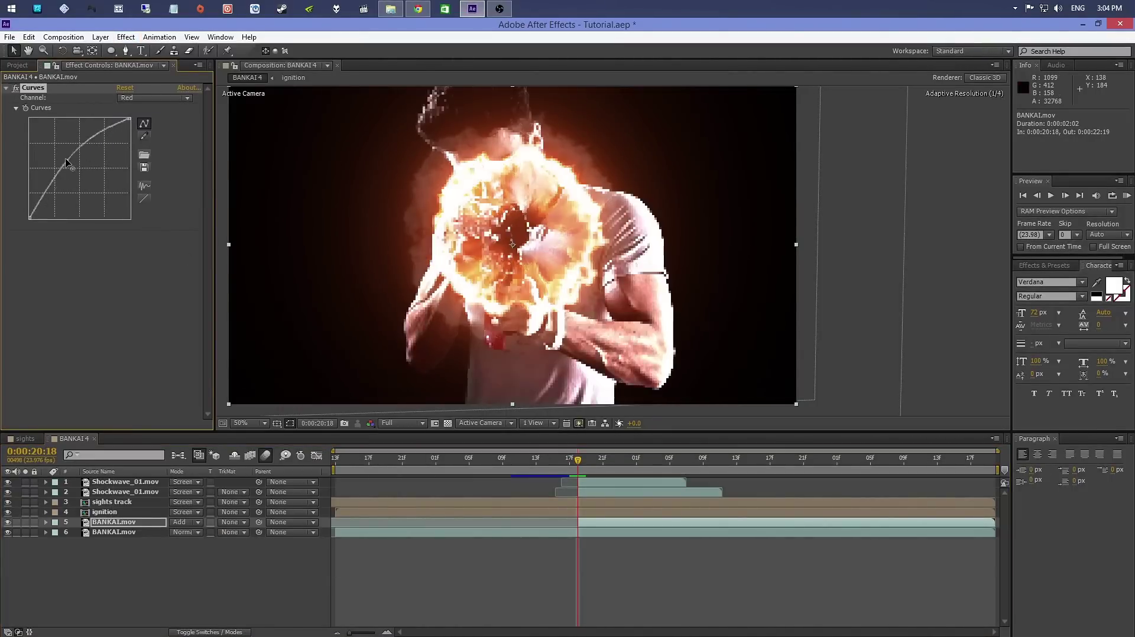
Pull the Blue channel curve down, then toggle the layer off and on to compare
click(150, 100)
click(144, 150)
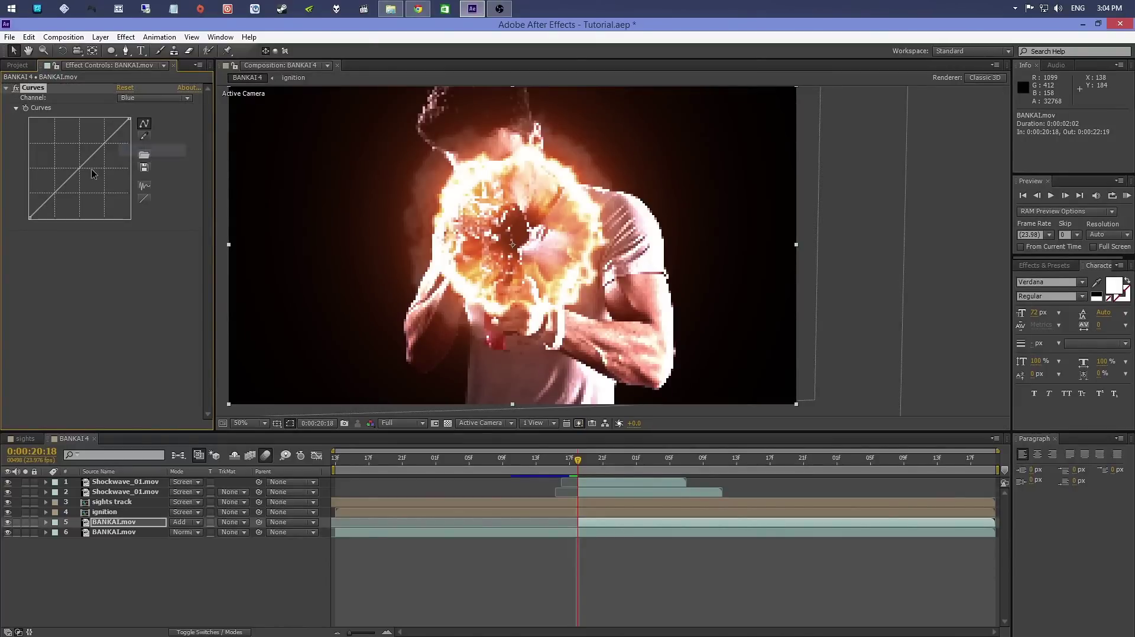
drag(80, 168, 88, 174)
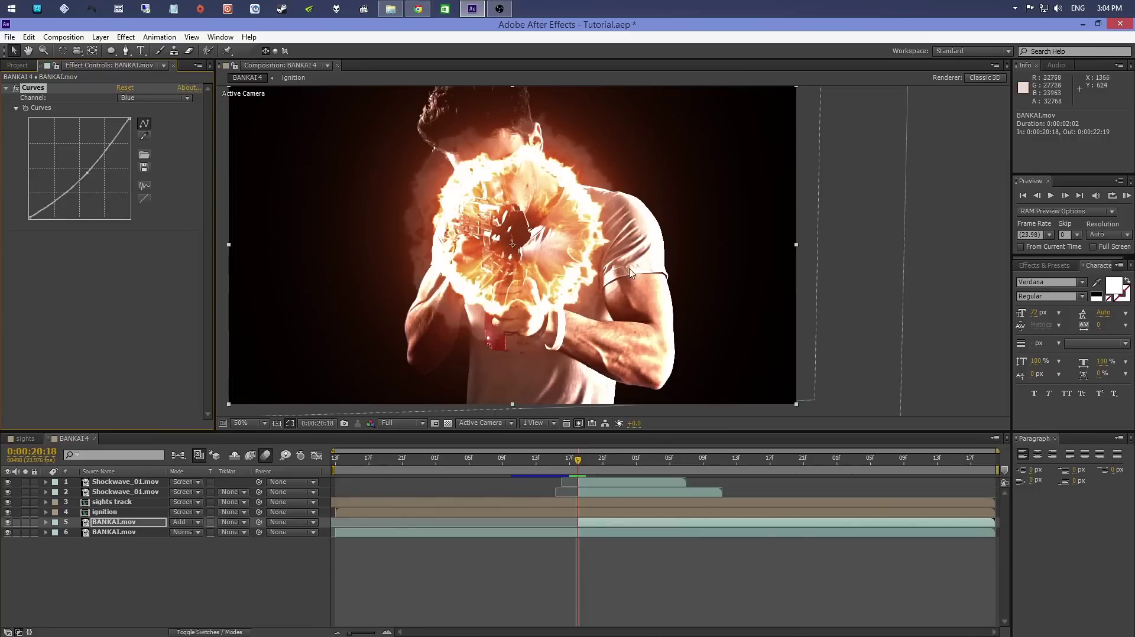
click(8, 522)
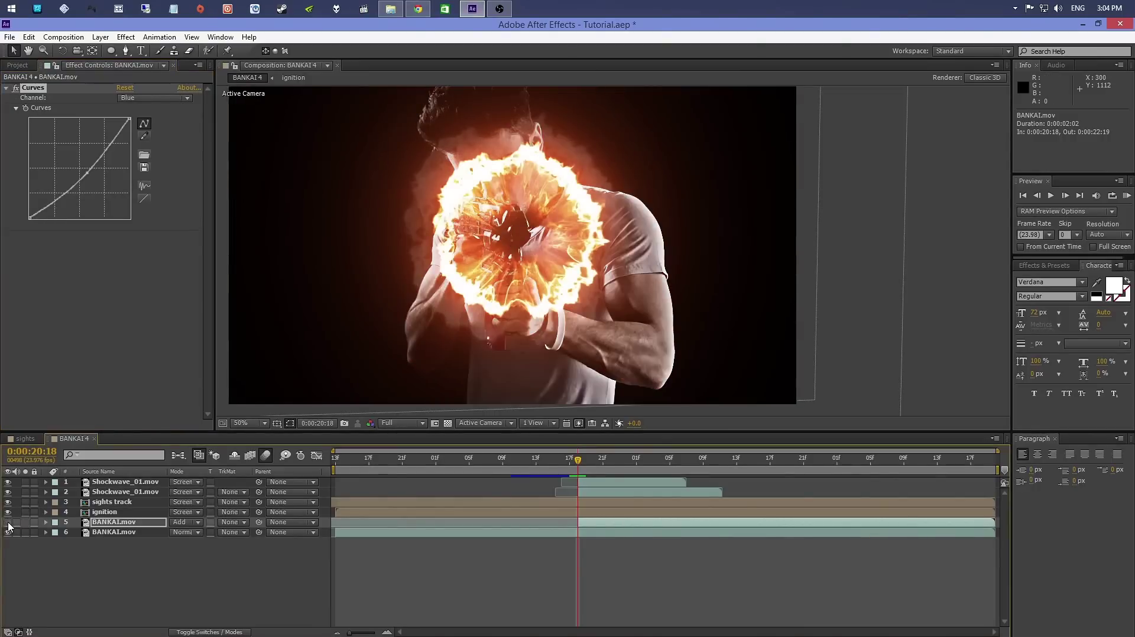
click(8, 523)
Keyframe the layer's Opacity at 100% at 0:00:20:18 and 0% at 0:00:21:02
key(alt+shift+t)
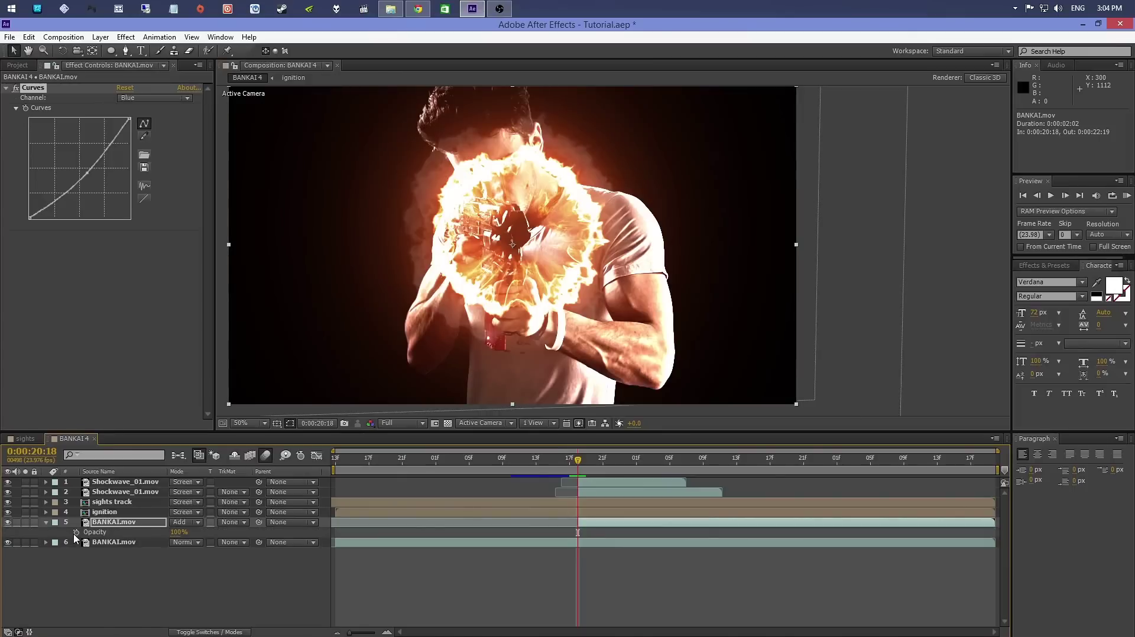
click(644, 467)
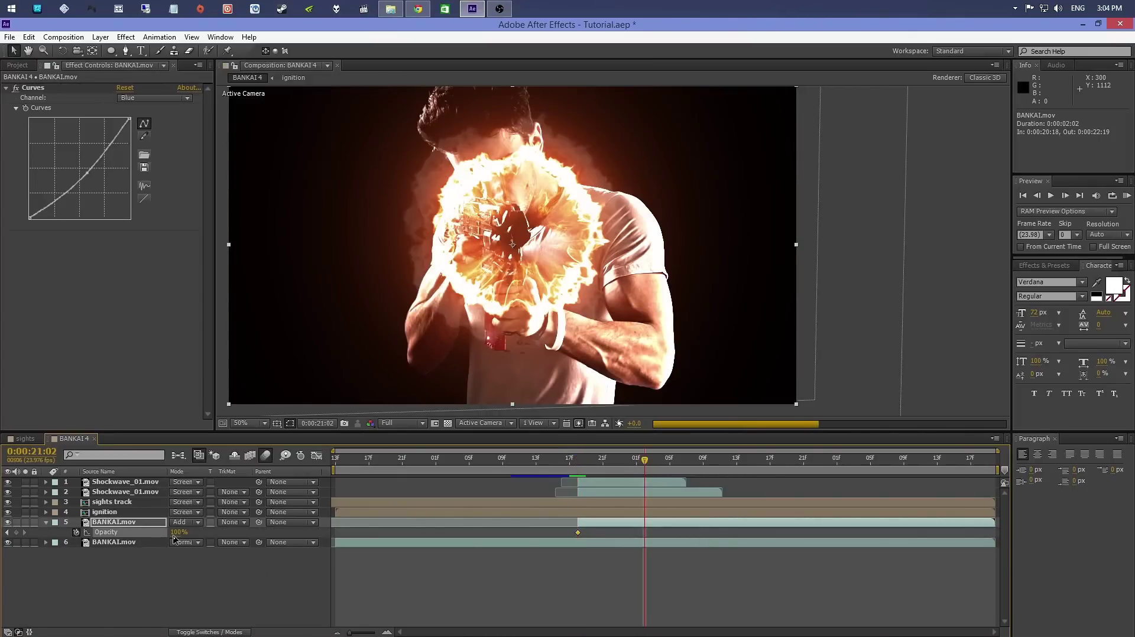
click(178, 533)
text(0)
key(Return)
Shift the 0% Opacity keyframe one frame later and return to 0:00:20:18
drag(665, 529, 529, 538)
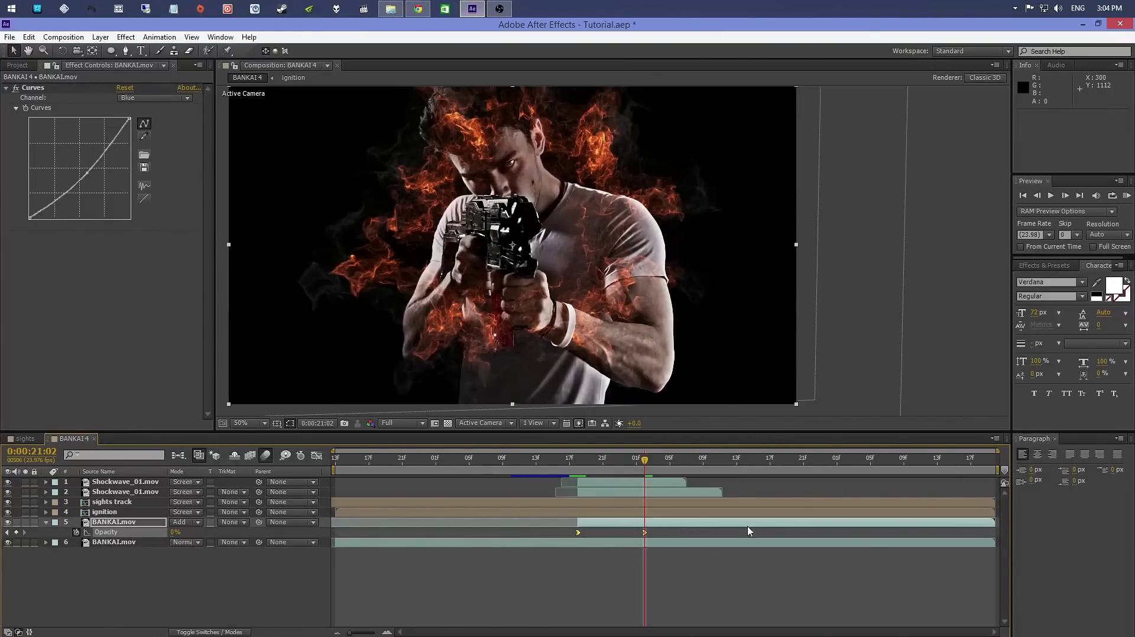
click(644, 533)
drag(644, 533, 652, 533)
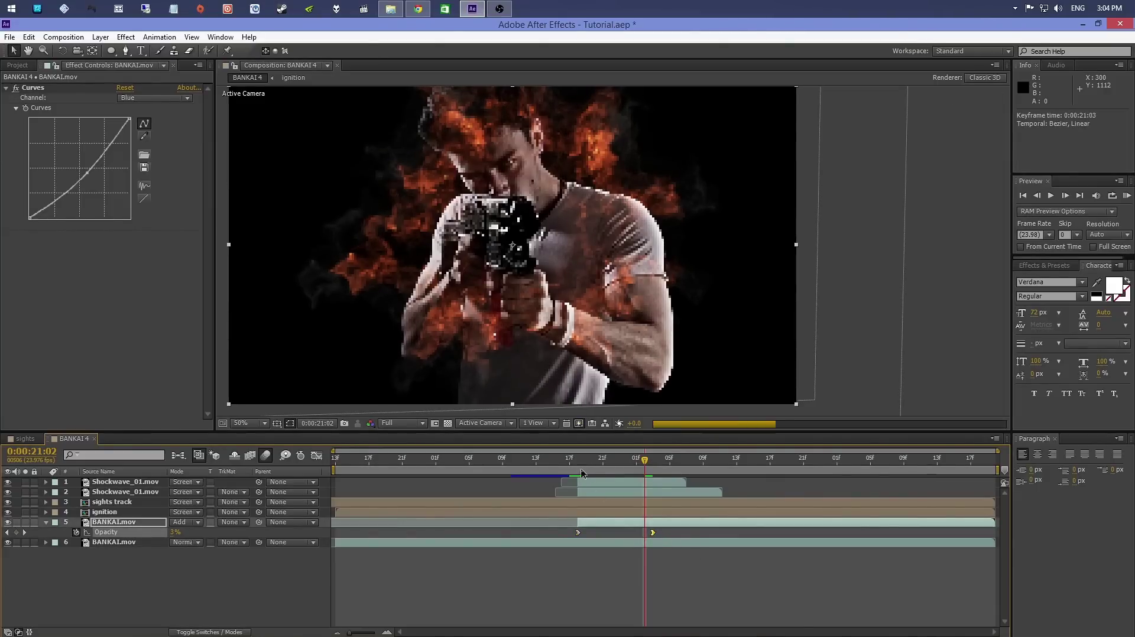
click(582, 473)
click(46, 522)
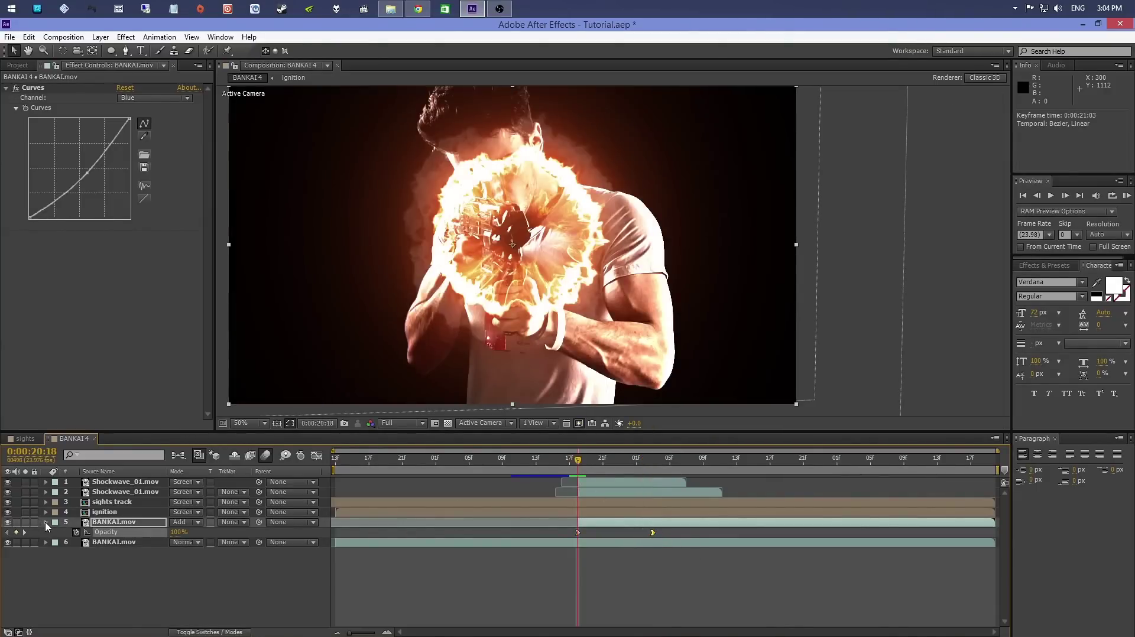
click(75, 547)
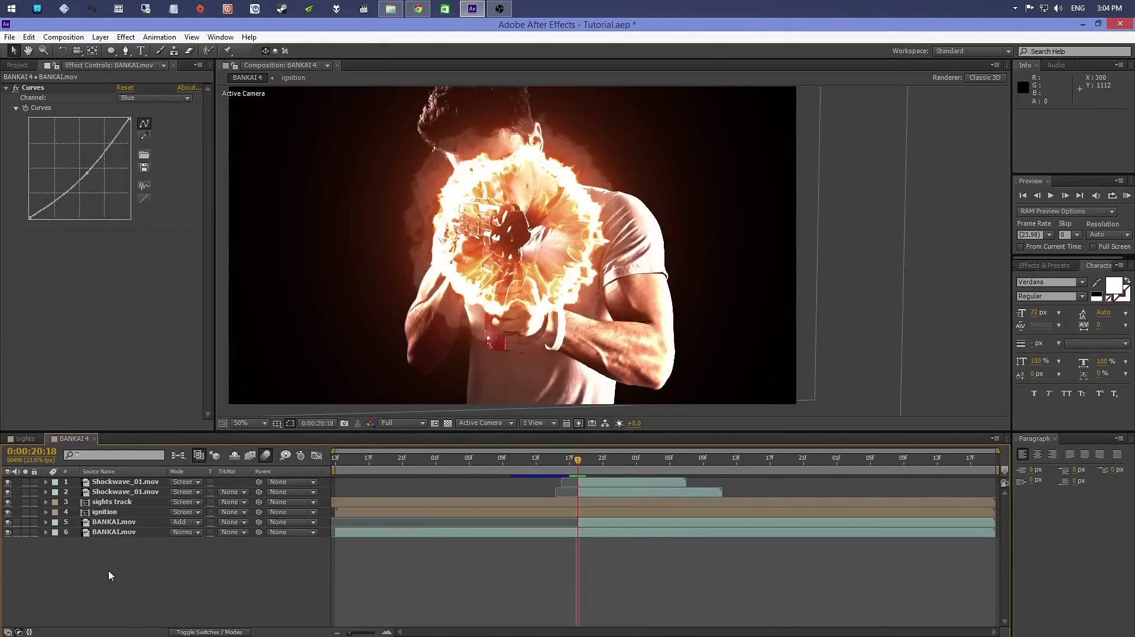
Create a new white solid layer and hide it to see the footage
click(100, 37)
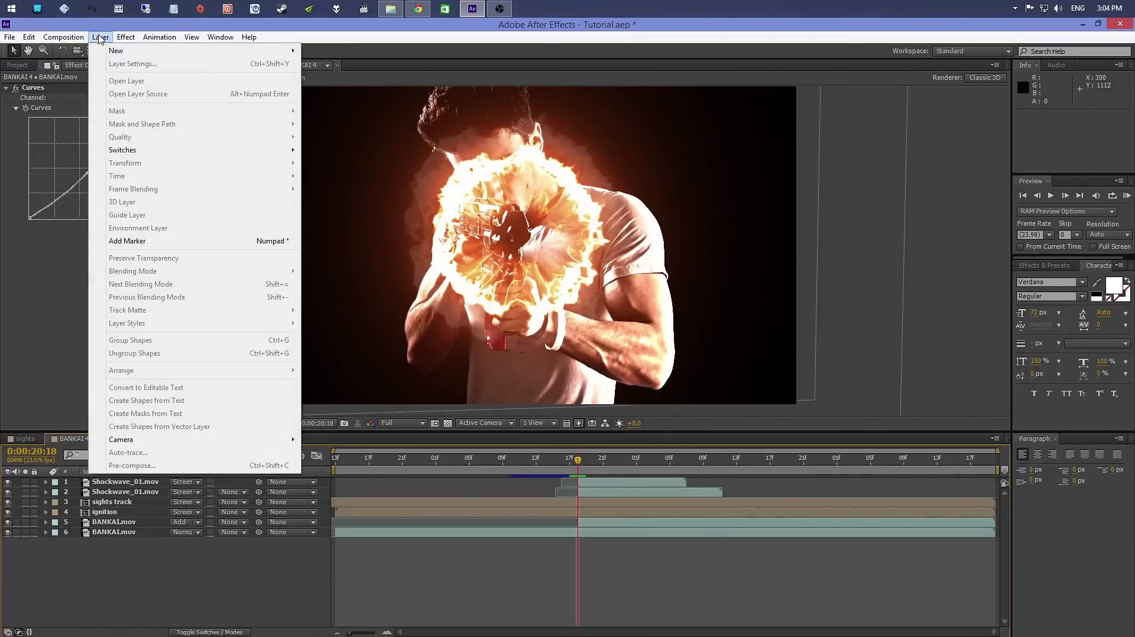
mouse_move(118, 51)
click(420, 64)
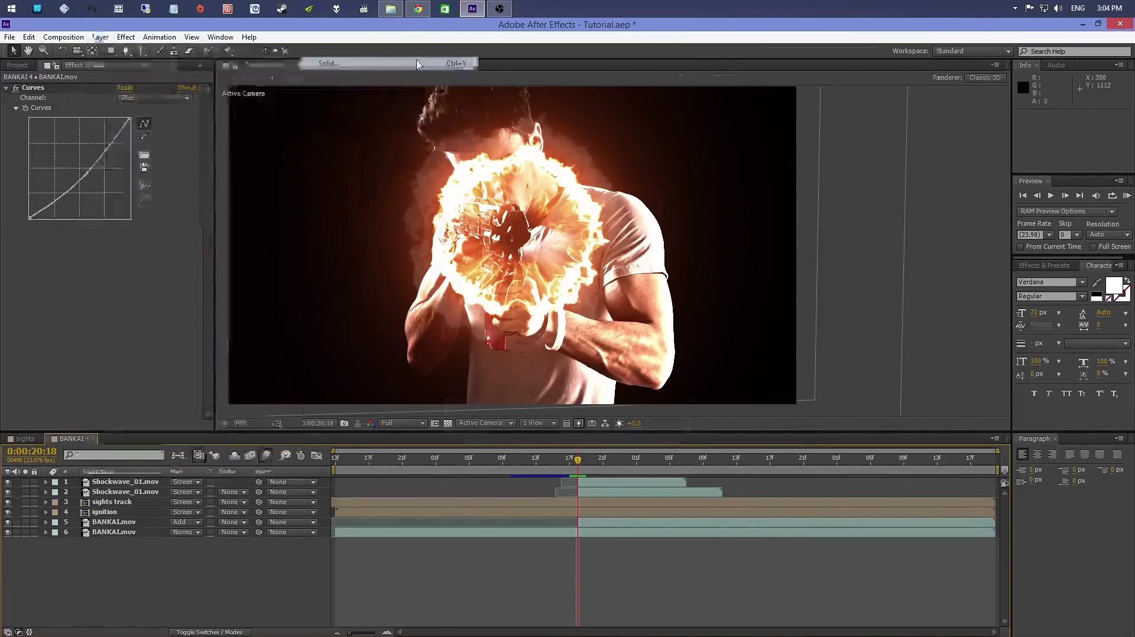
click(600, 437)
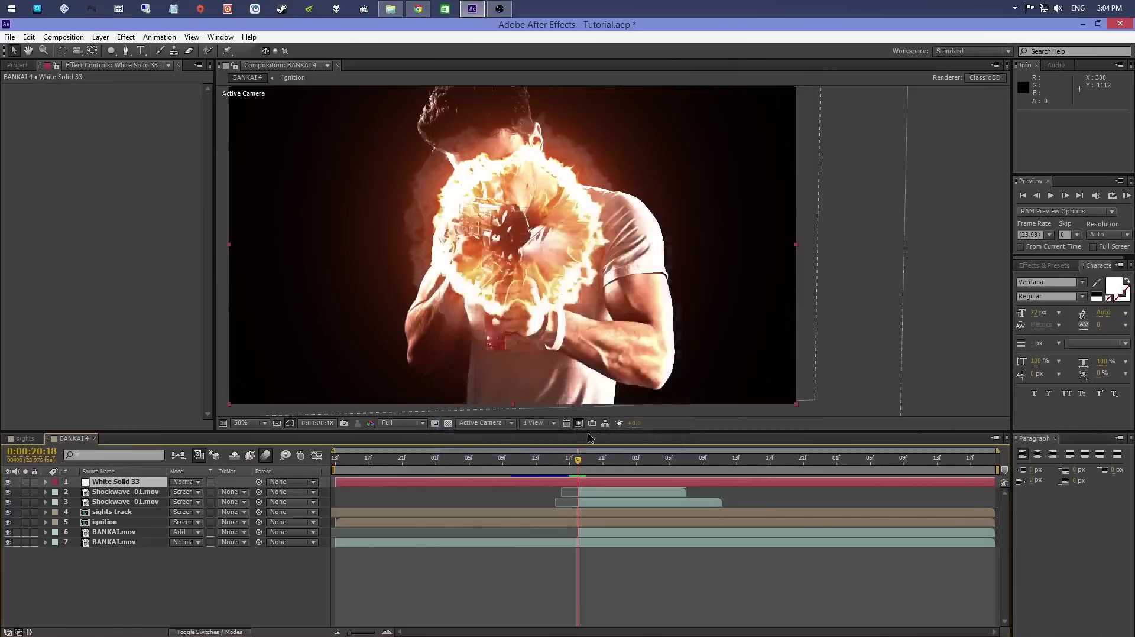
click(8, 483)
Draw the beam mask's outer edge with the Pen tool from the gun muzzle to the right
click(125, 51)
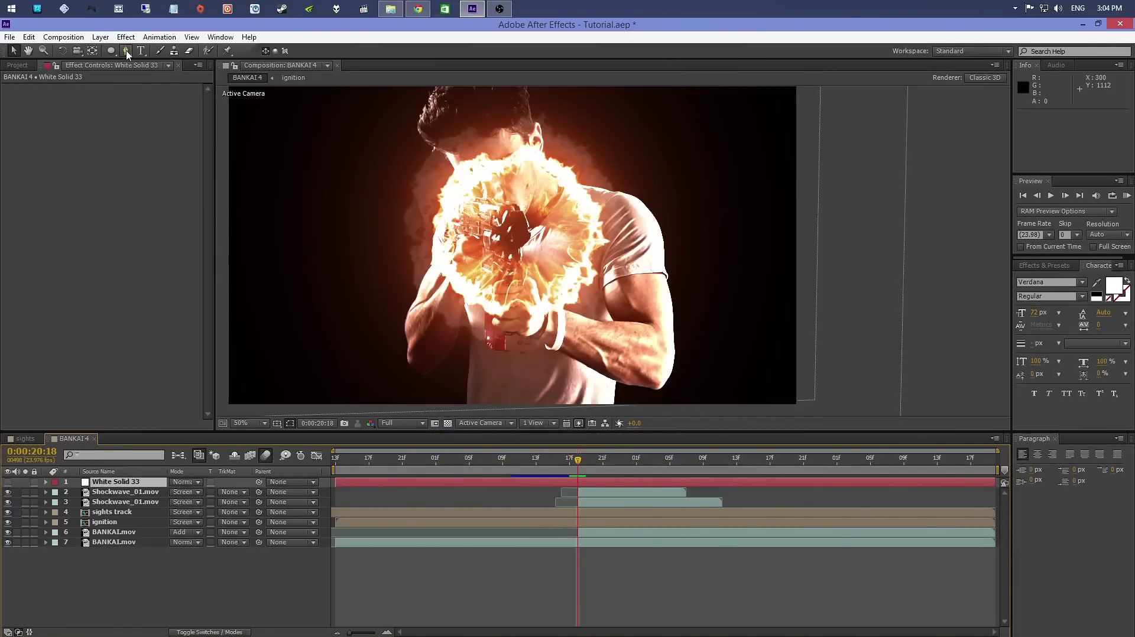
click(514, 239)
click(549, 253)
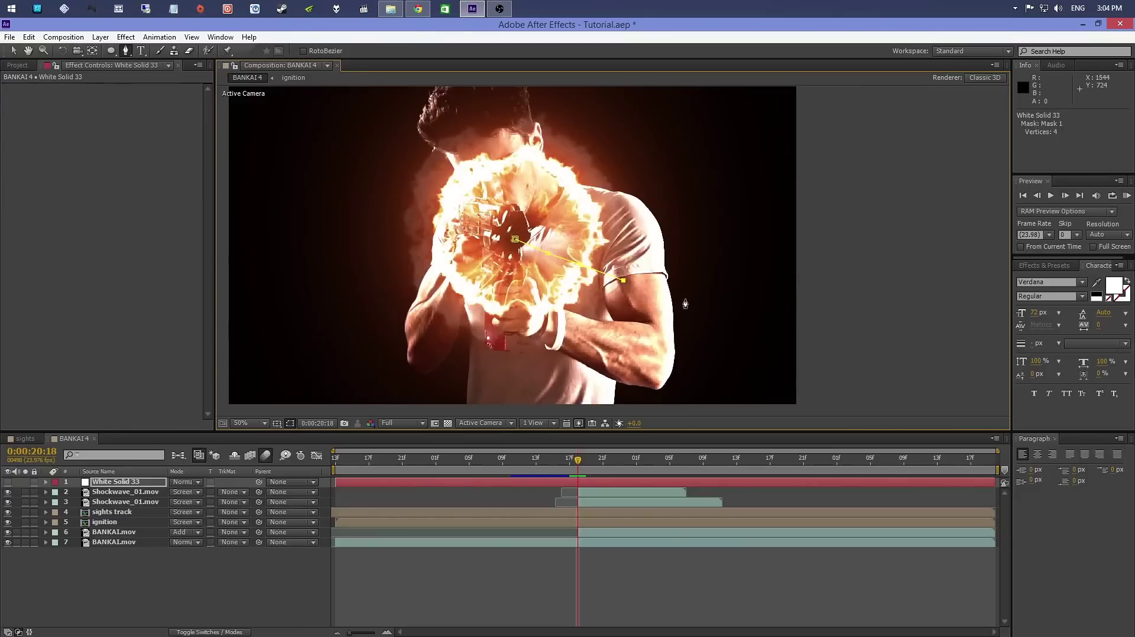
click(782, 332)
click(842, 350)
click(879, 333)
click(822, 315)
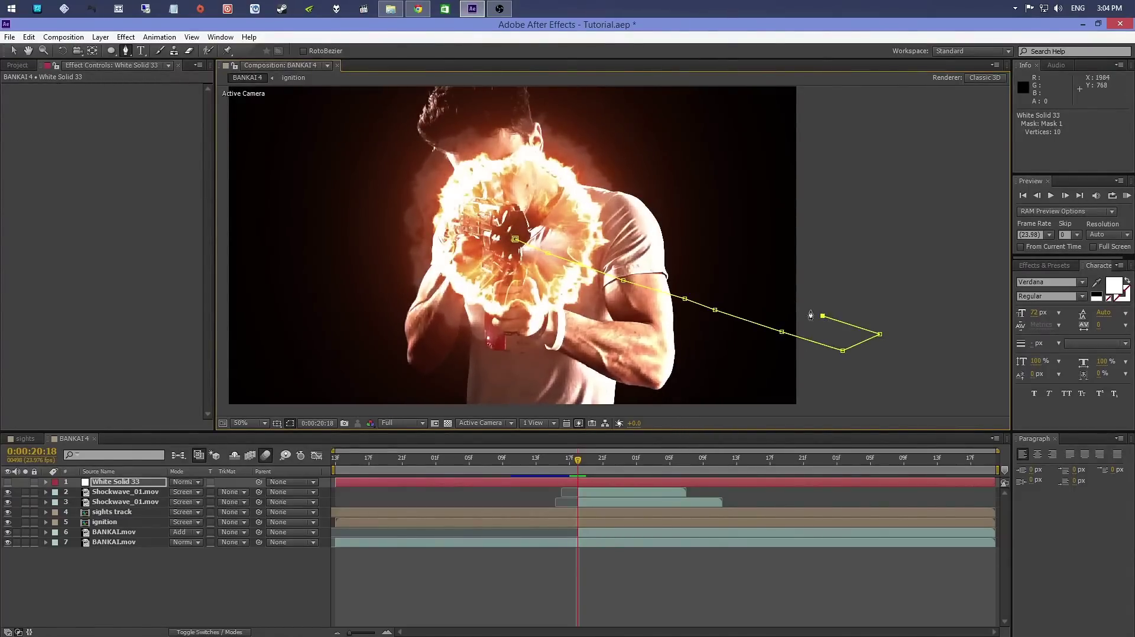
click(782, 296)
Fix a misplaced point and trace the beam mask's return edge back toward the muzzle
key(ctrl+z)
click(762, 300)
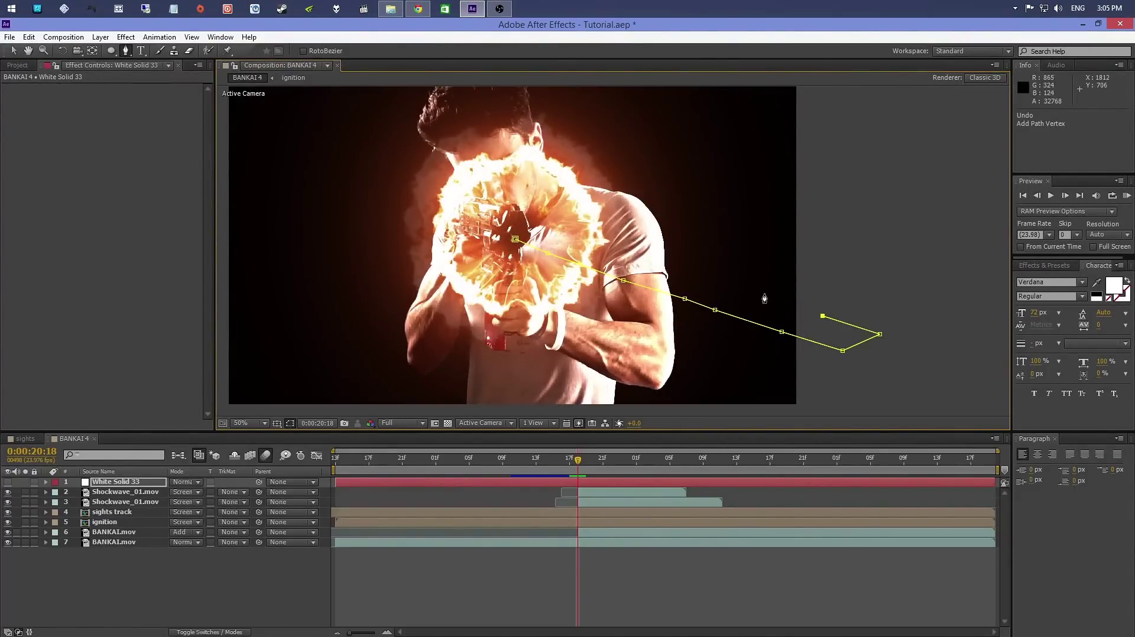
click(736, 291)
click(697, 279)
click(659, 269)
click(626, 259)
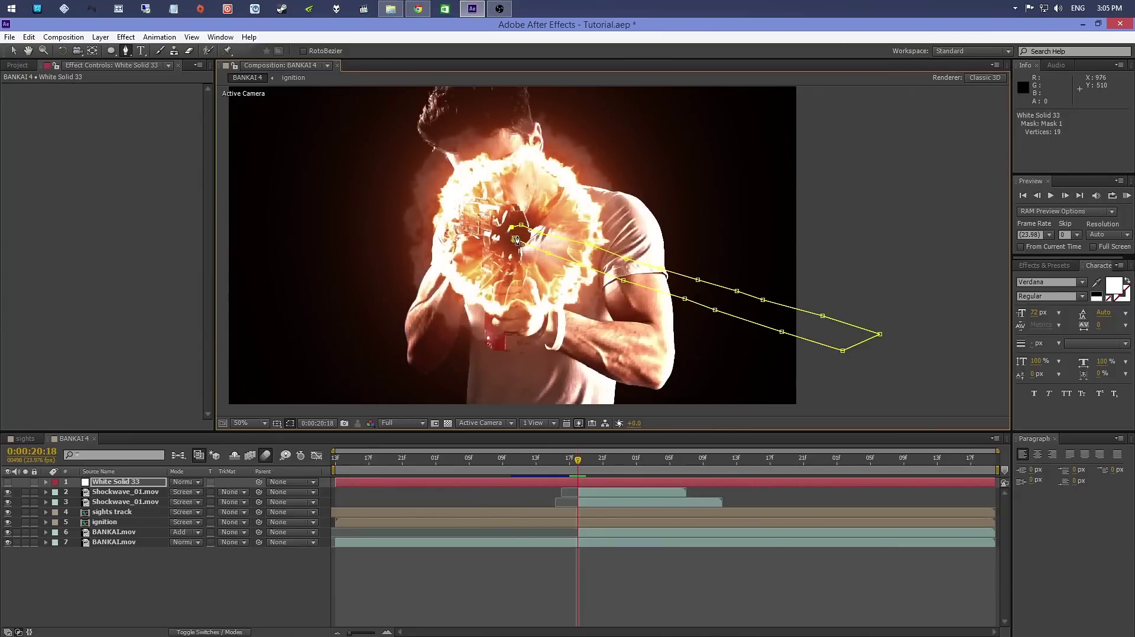
click(13, 50)
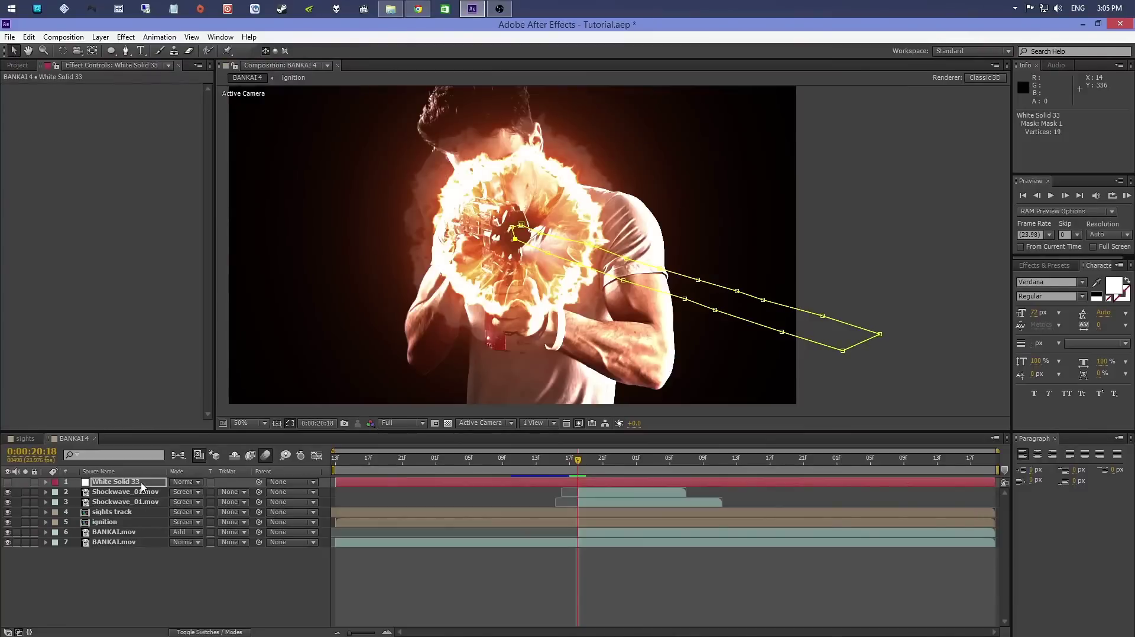
Show White Solid 33 and feather its beam mask to 12 pixels
click(9, 482)
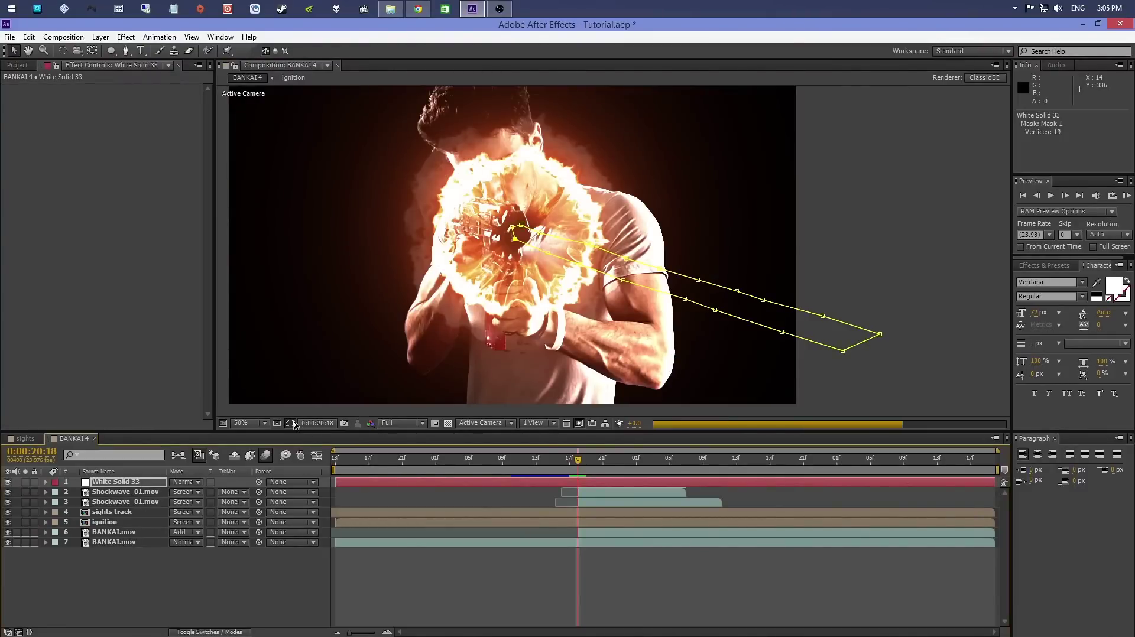
click(290, 423)
key(f)
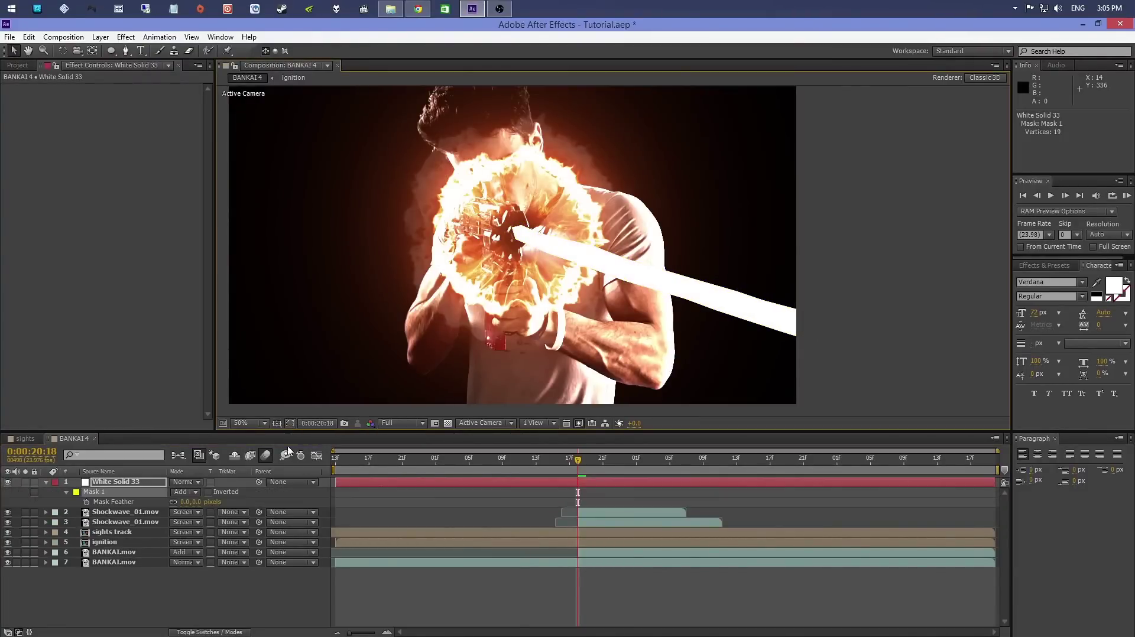
drag(188, 503, 196, 501)
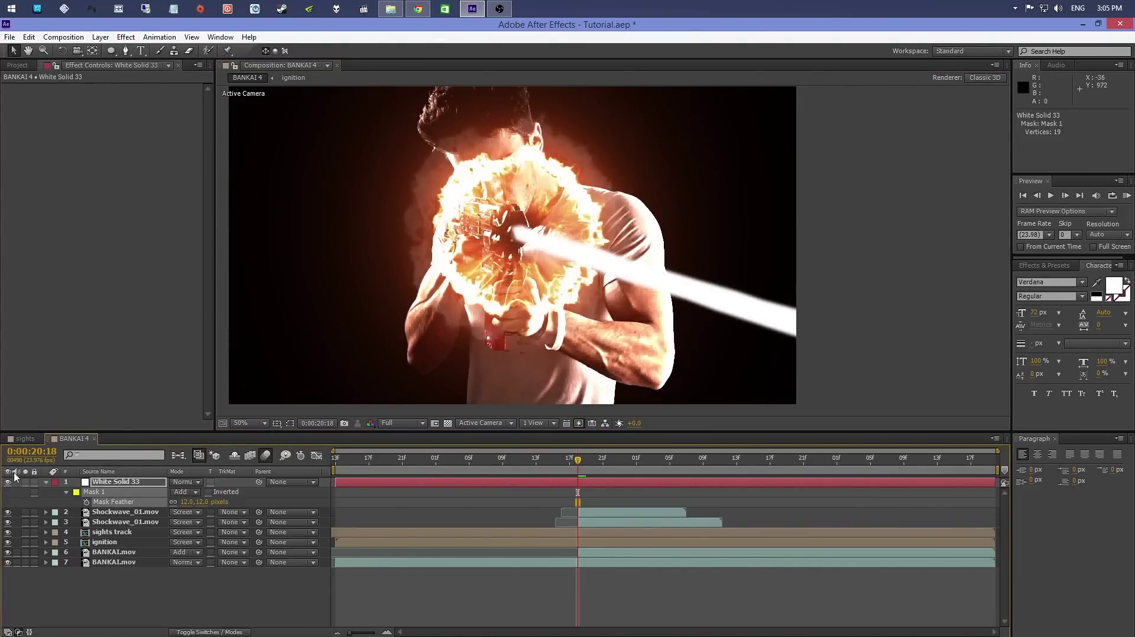
click(46, 482)
click(120, 493)
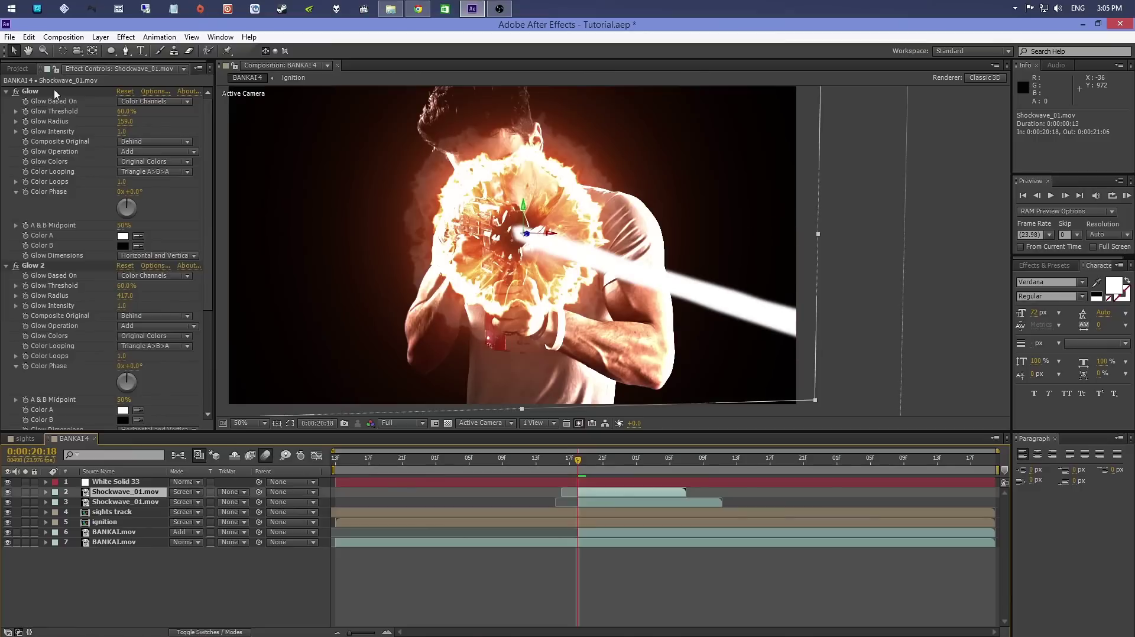
Paste the Glow, Glow 2, Color Vibrance and Tint effects onto White Solid 33
click(6, 91)
click(6, 101)
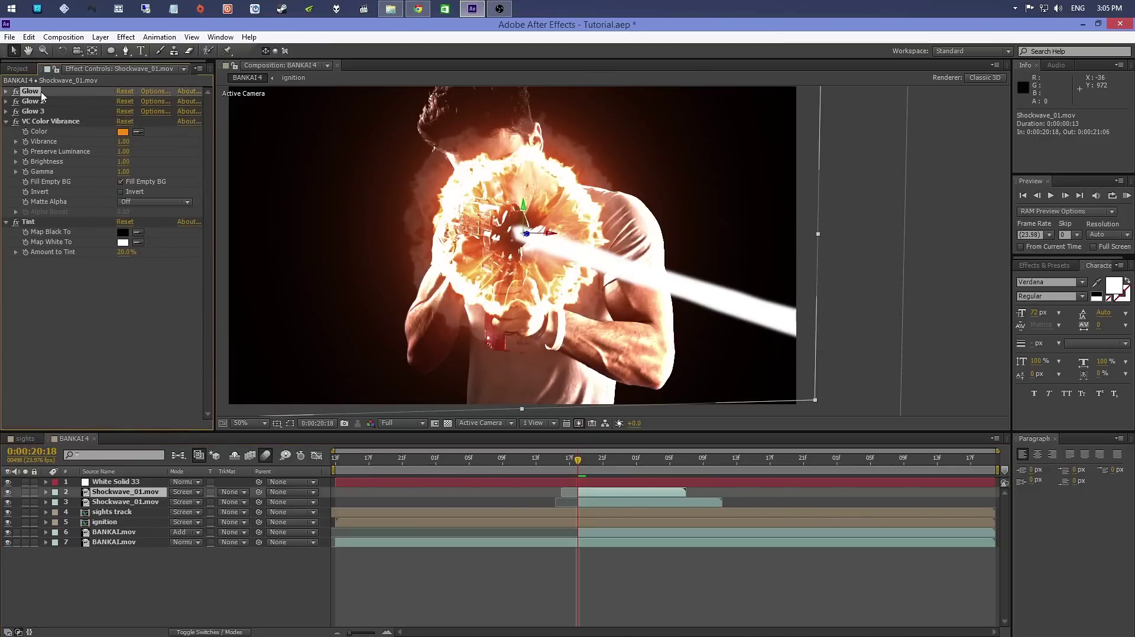
shift+click(50, 122)
shift+click(51, 222)
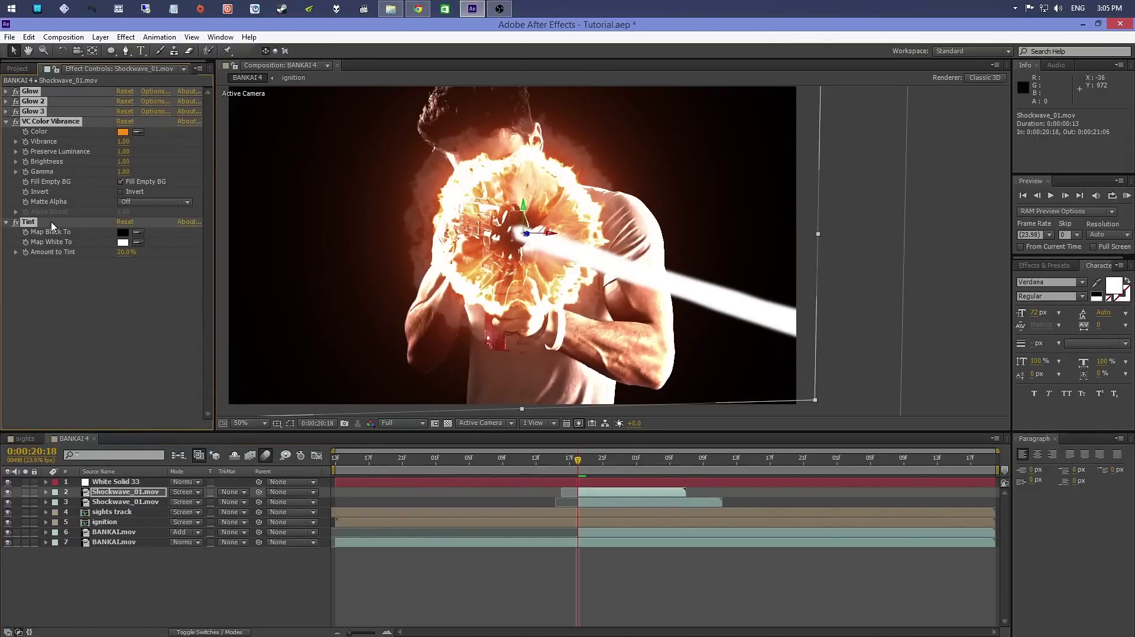
click(110, 483)
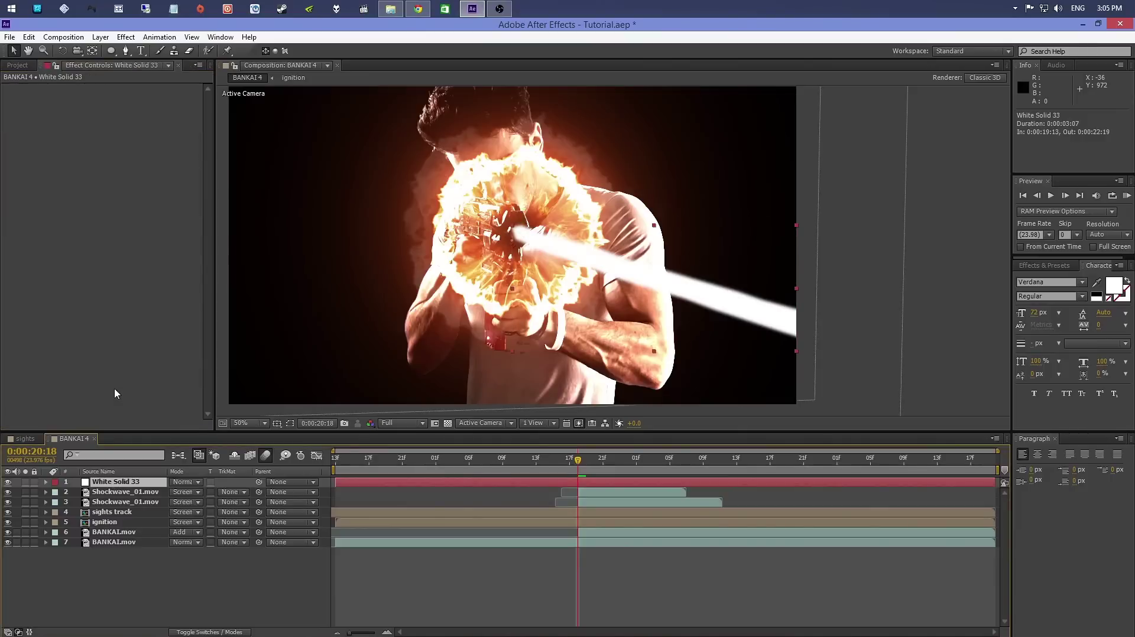
key(ctrl+v)
key(ctrl+grave)
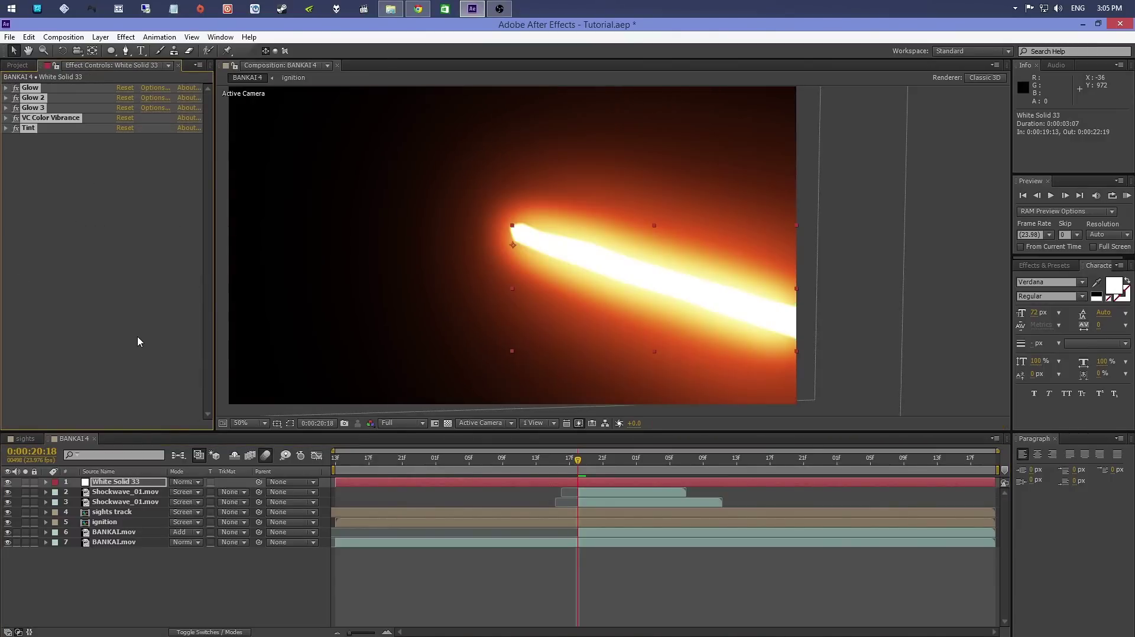
Set the beam layer to Screen mode and its Mask Expansion to -10 pixels
click(185, 482)
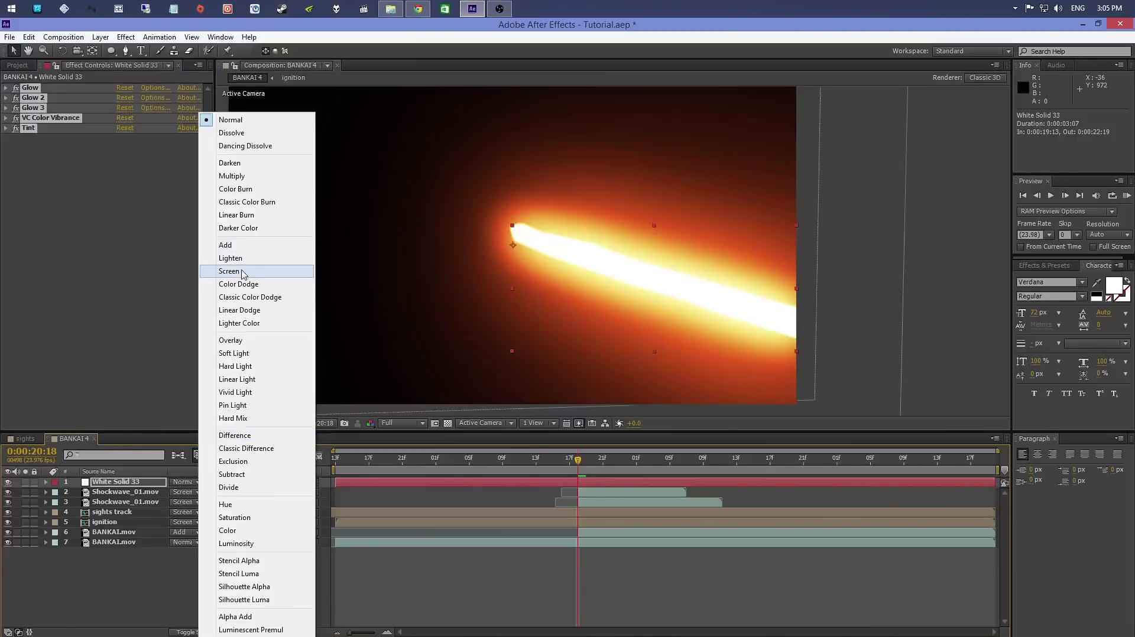
click(241, 271)
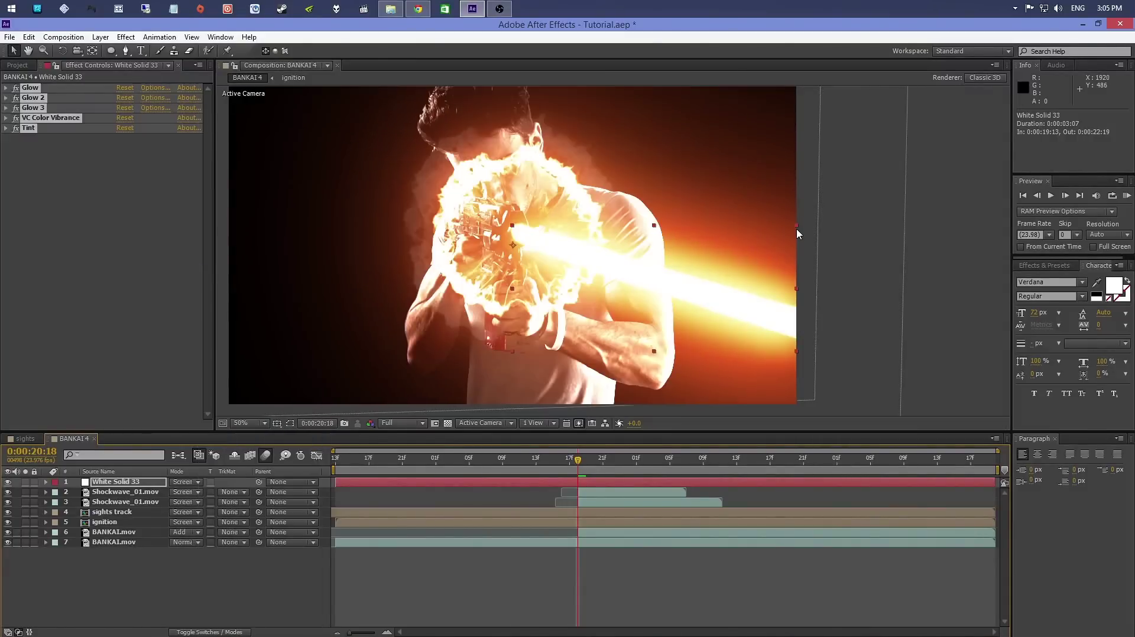
click(142, 482)
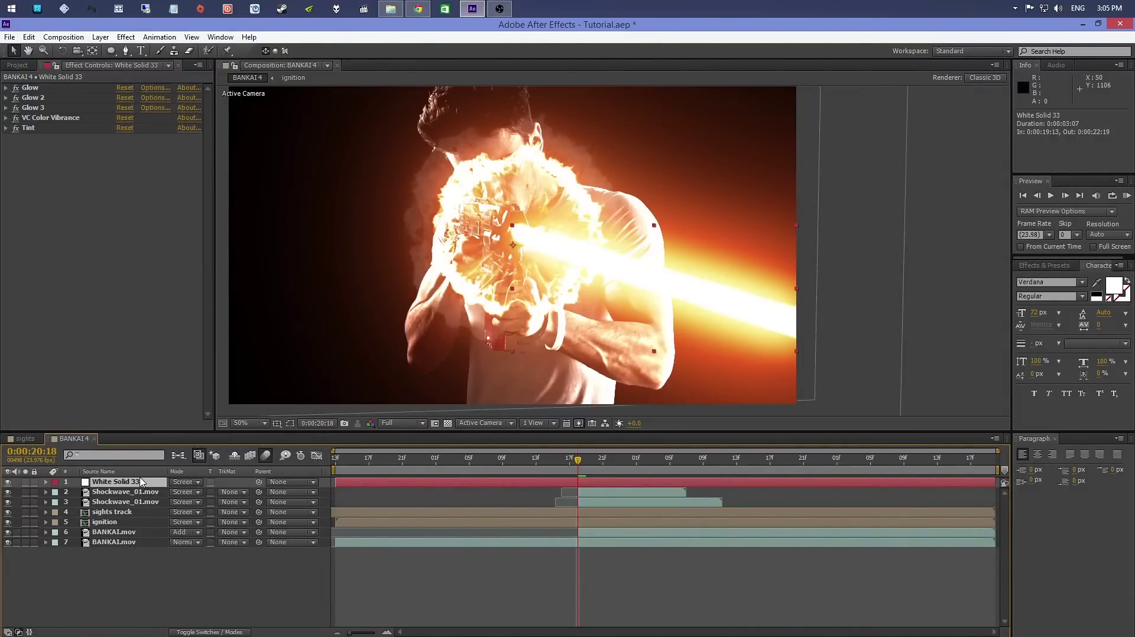
key(m)
key(m)
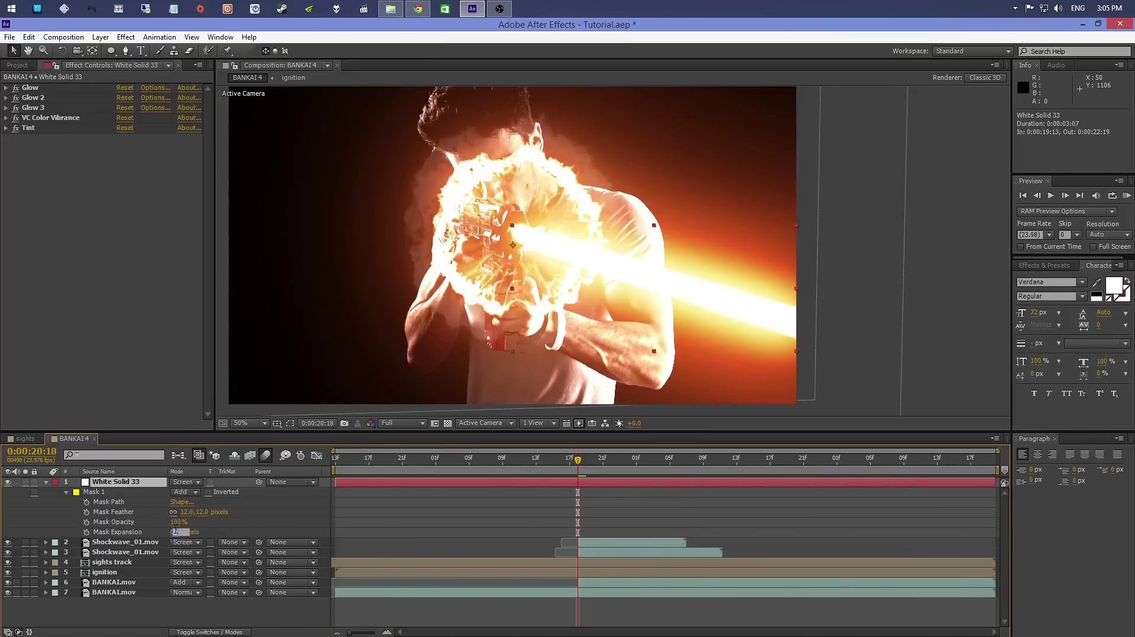
text(-10)
key(Return)
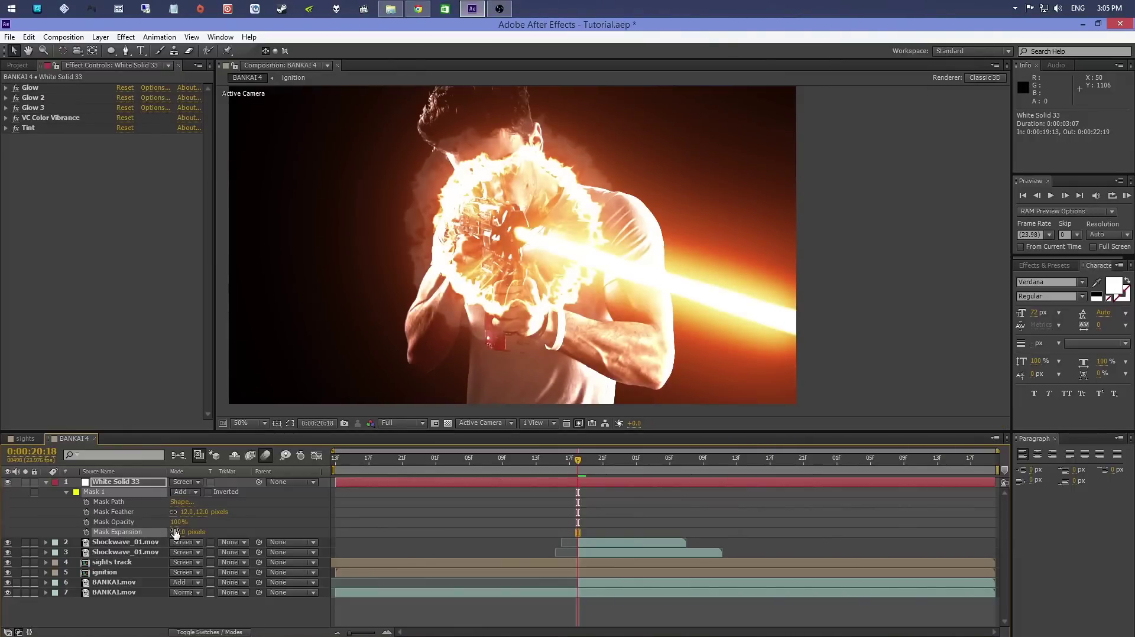
click(47, 482)
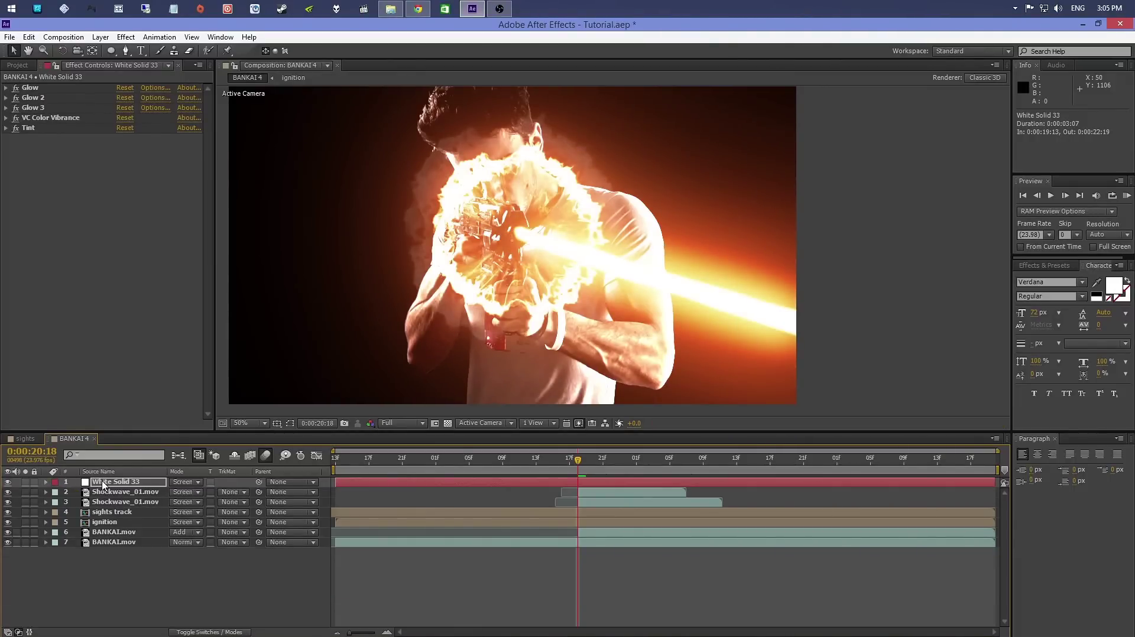
click(99, 483)
Split the beam at the playhead, delete the first half, and start Position keyframing
key(ctrl+shift+d)
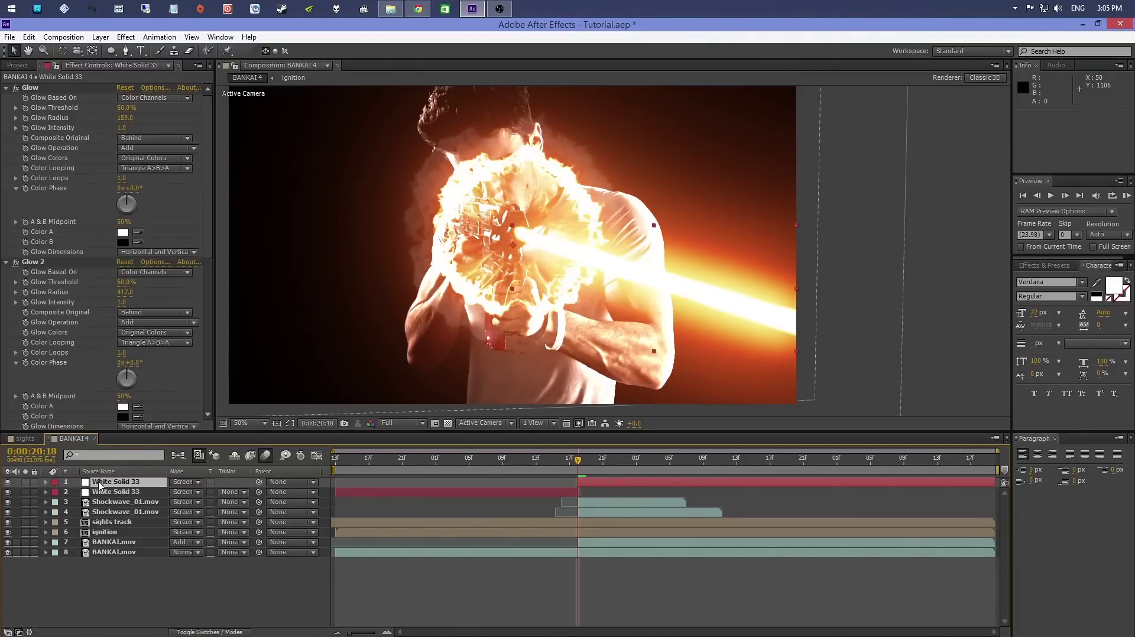
key(ctrl+Down)
key(Delete)
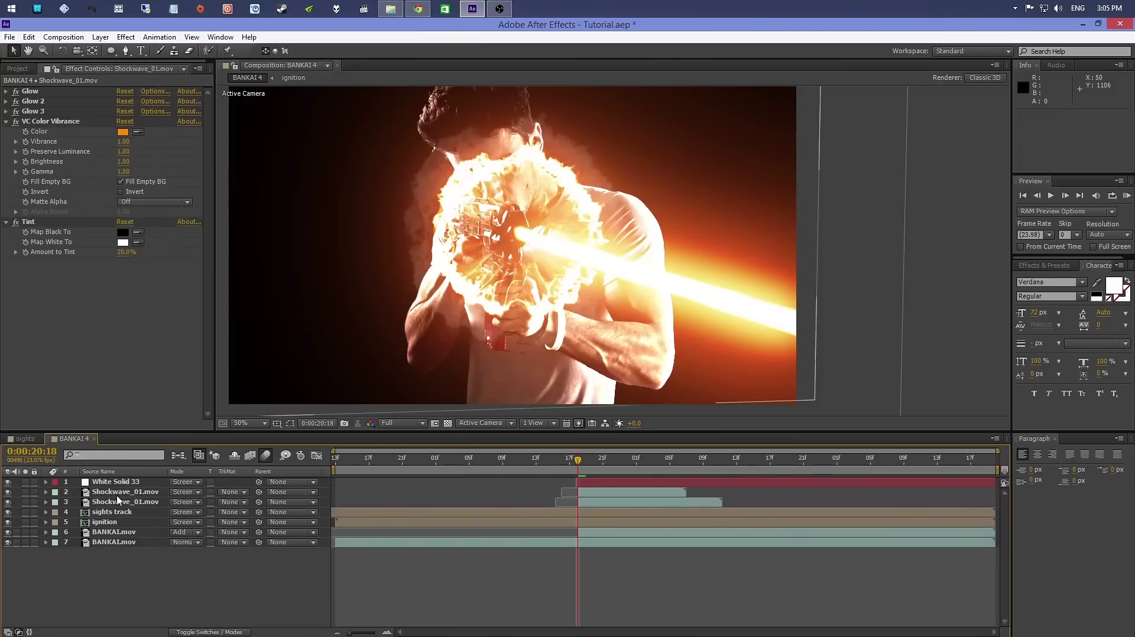
click(148, 484)
key(p)
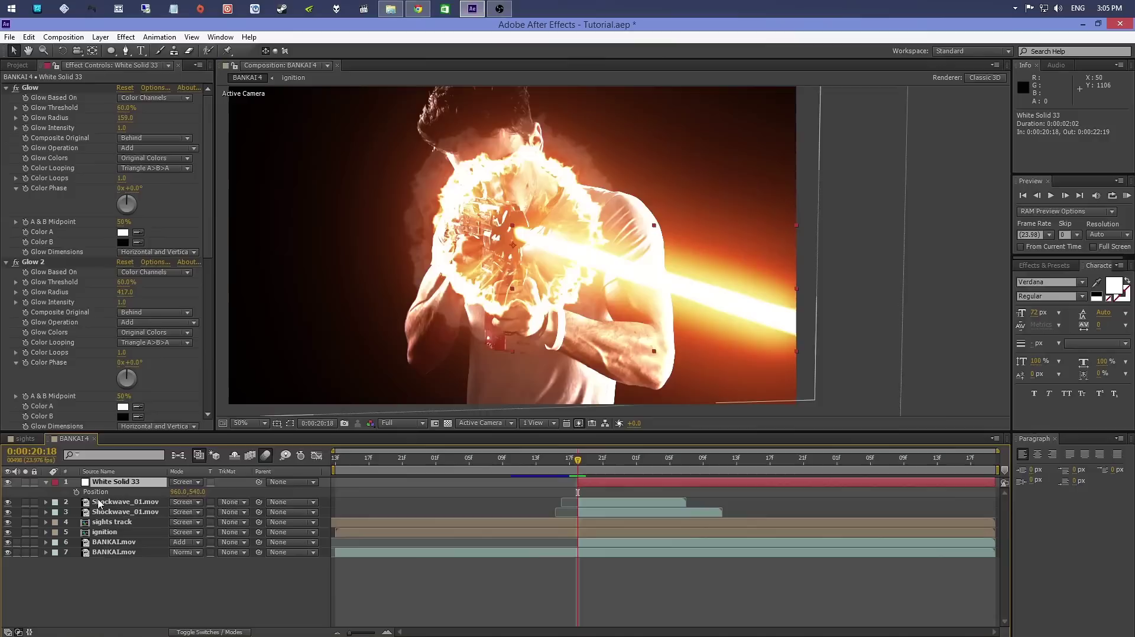
click(76, 491)
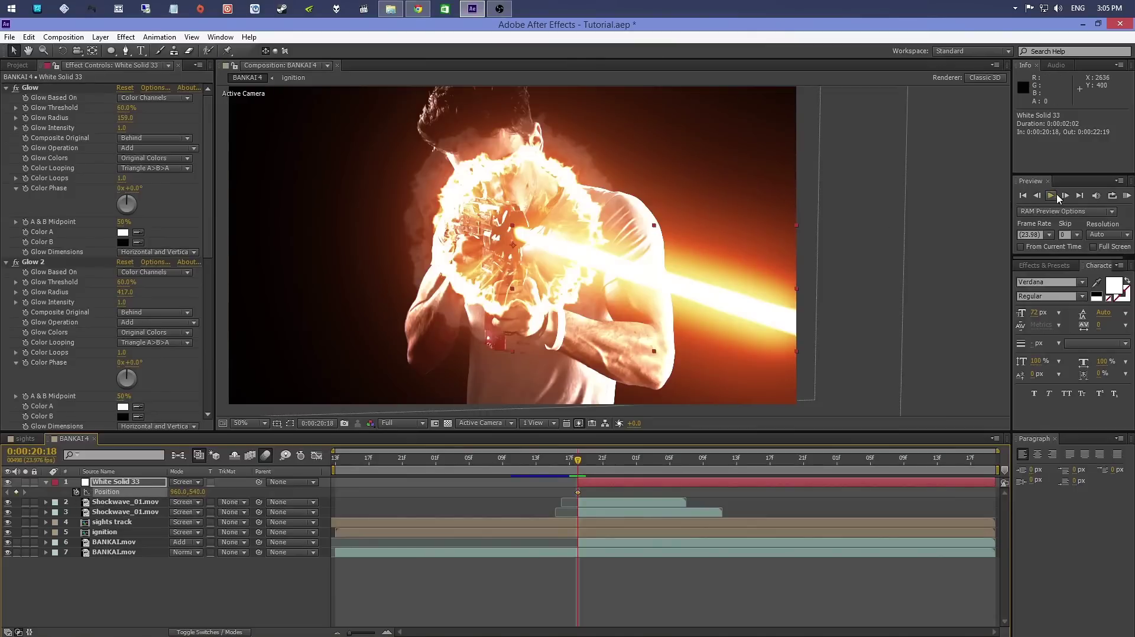
Move the beam right over three frames (1300,596; 1770,718; 2034,756) and trim its out point
click(1080, 197)
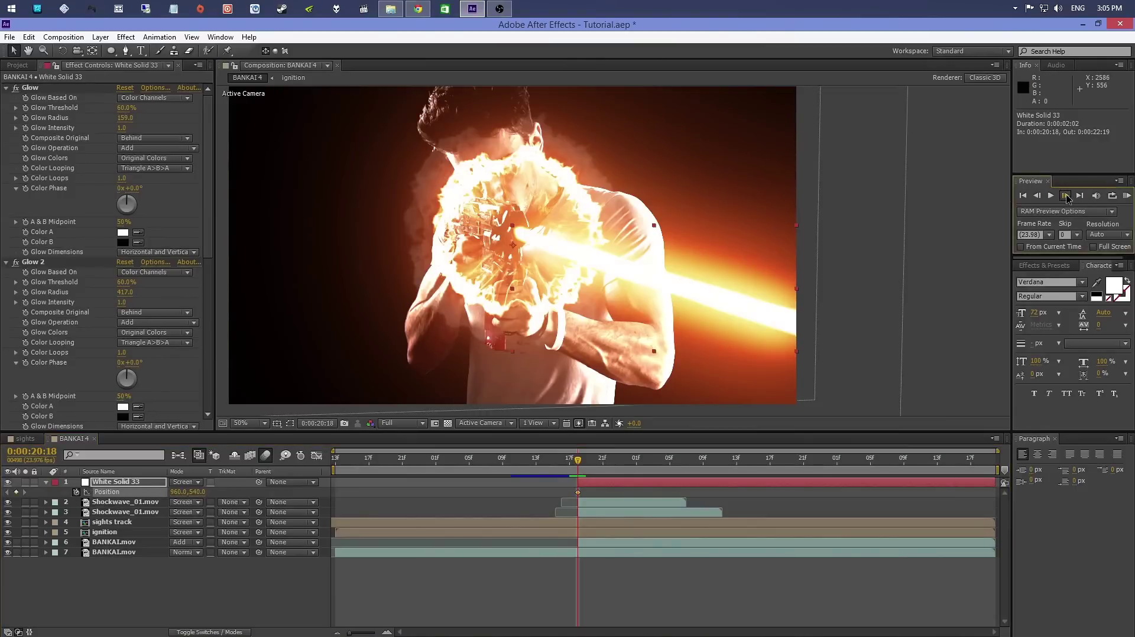
click(611, 258)
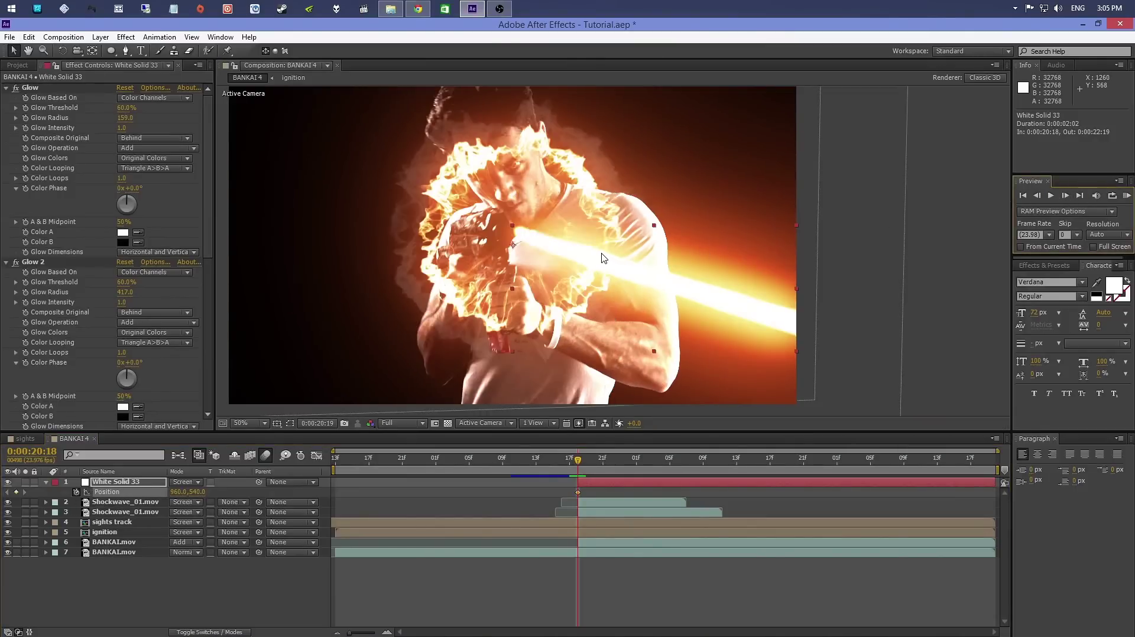
key(Page_Down)
drag(571, 254, 672, 272)
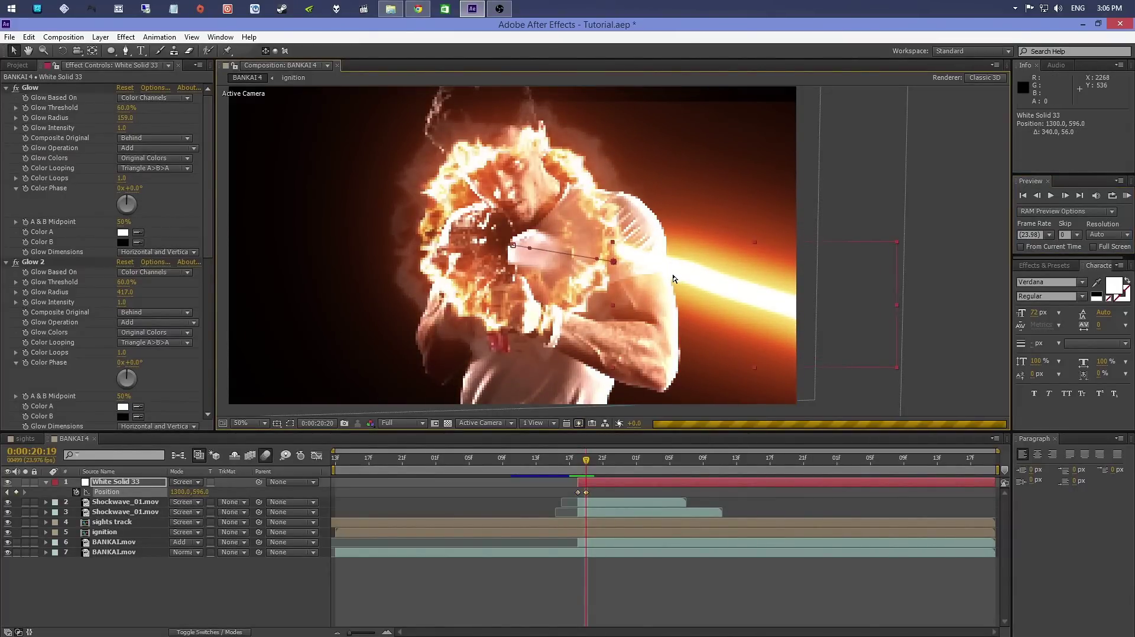
key(Page_Down)
drag(650, 273, 789, 310)
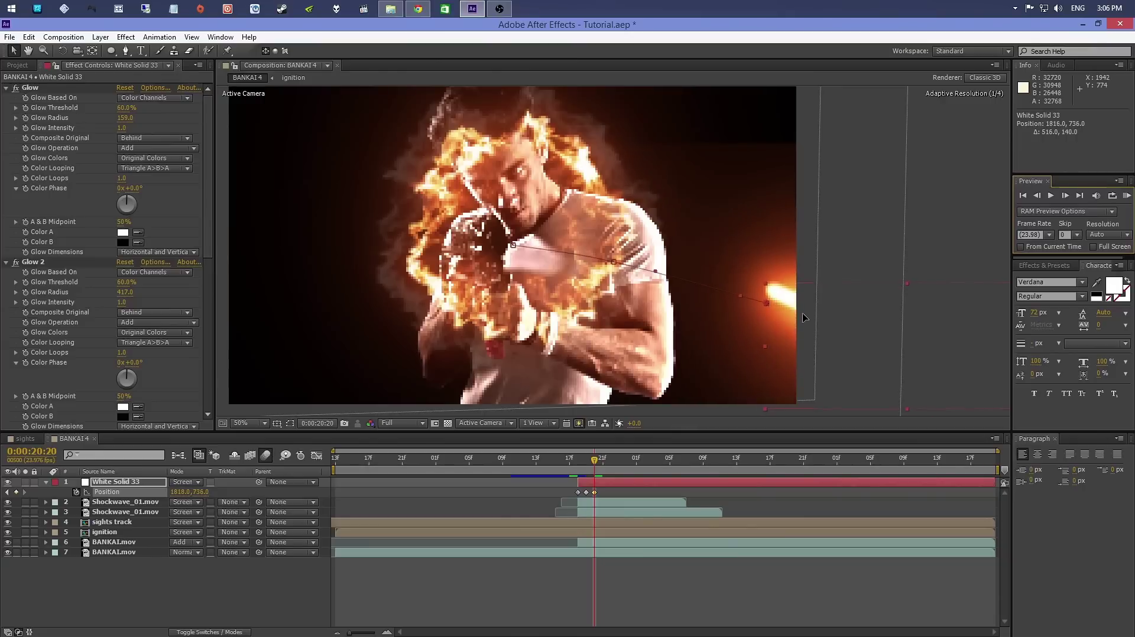
click(1066, 196)
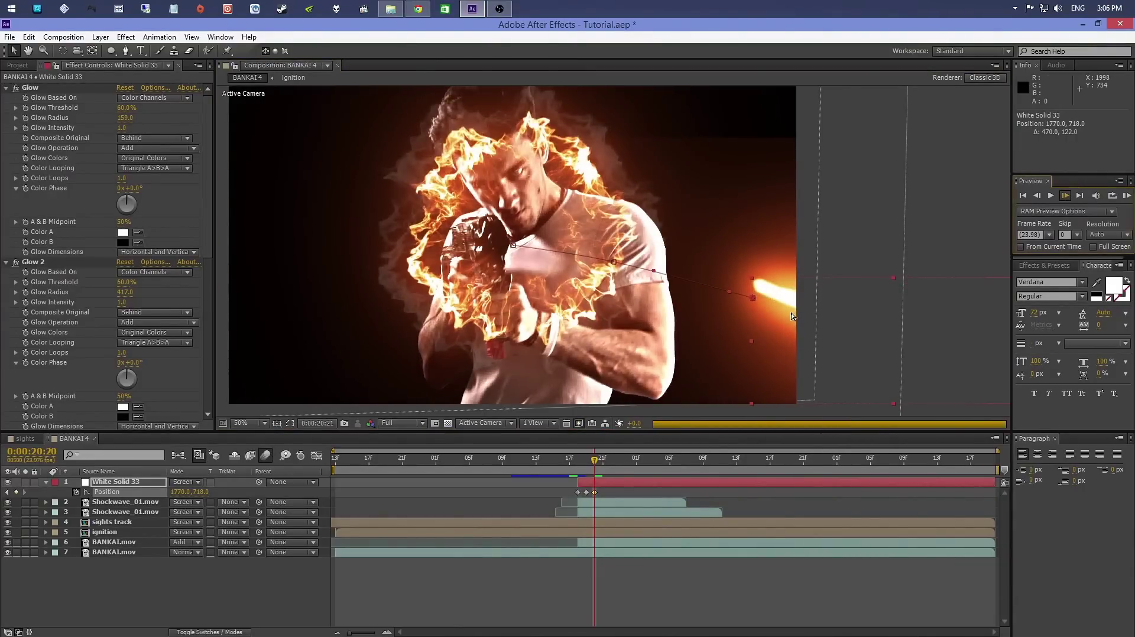
drag(792, 316, 870, 328)
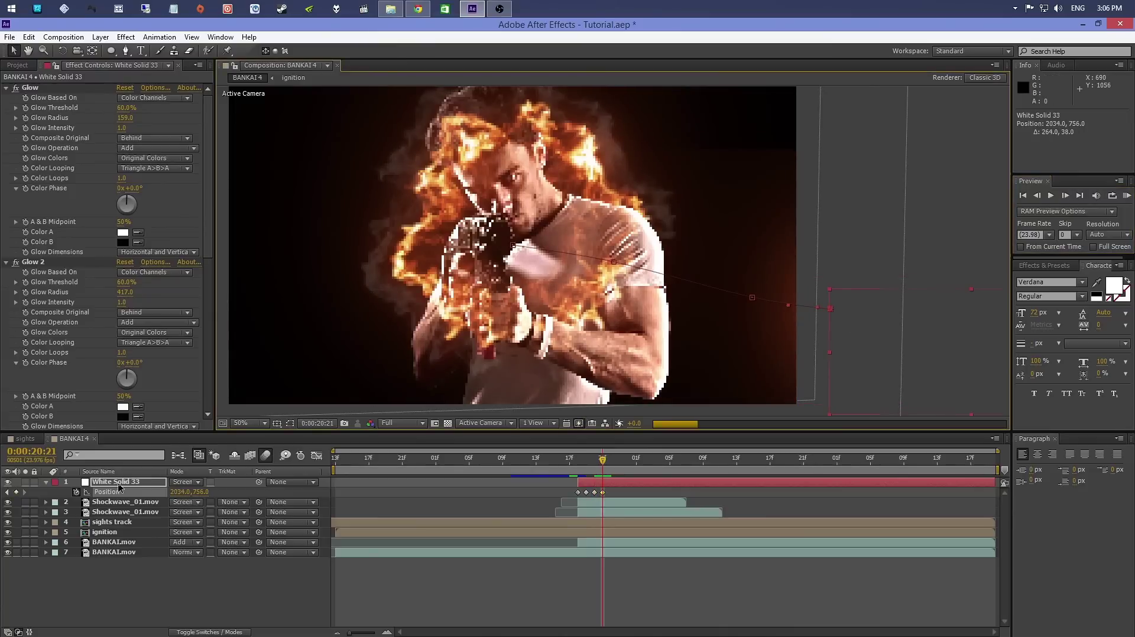
key(alt+bracketright)
key(ctrl+Down)
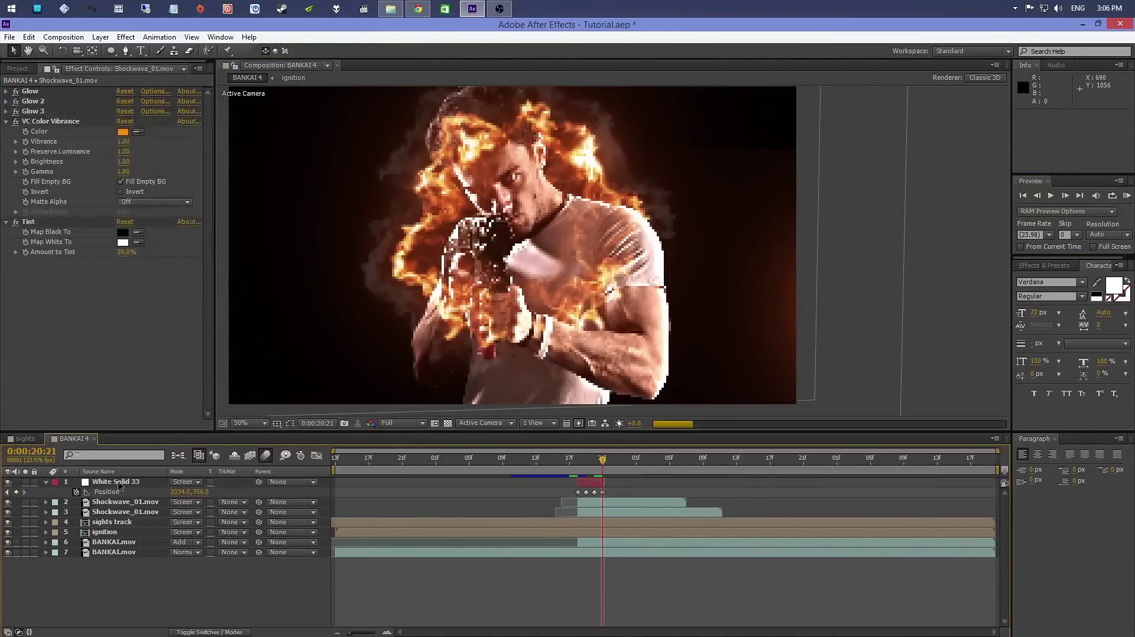
Enable motion blur on White Solid 33 and RAM-preview from 0:00:20:18
click(1037, 195)
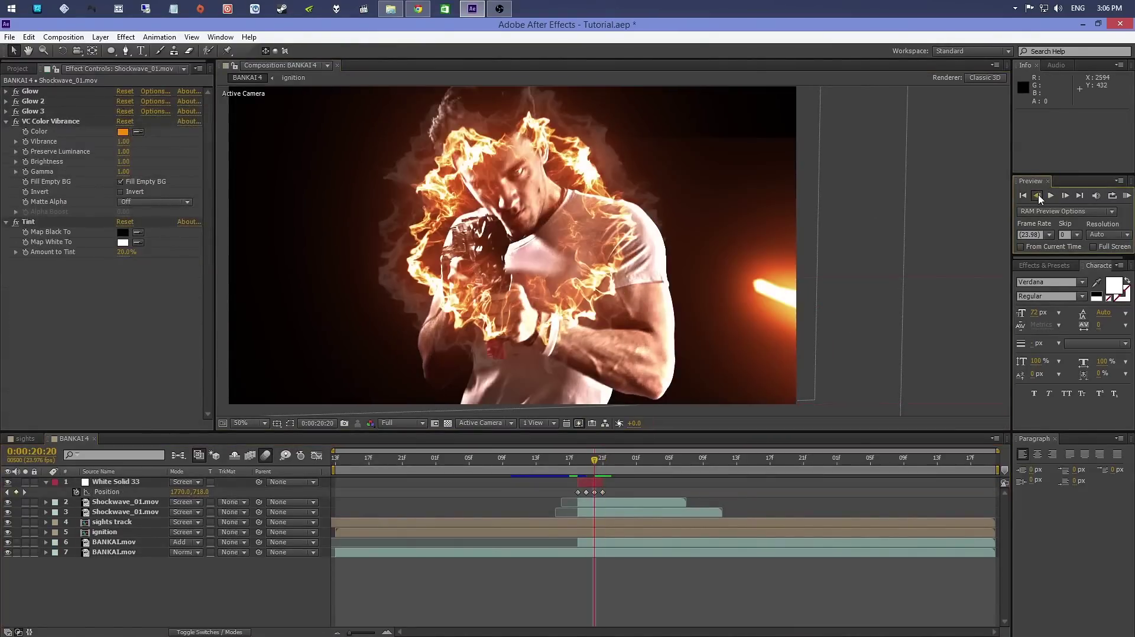
key(Page_Up)
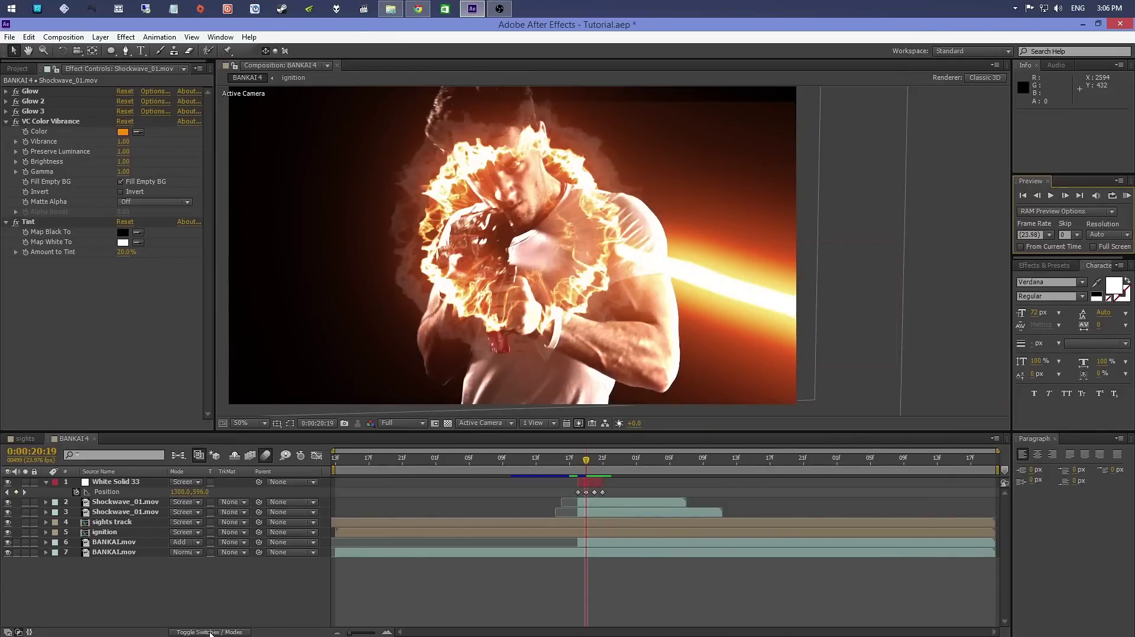
click(216, 632)
click(219, 483)
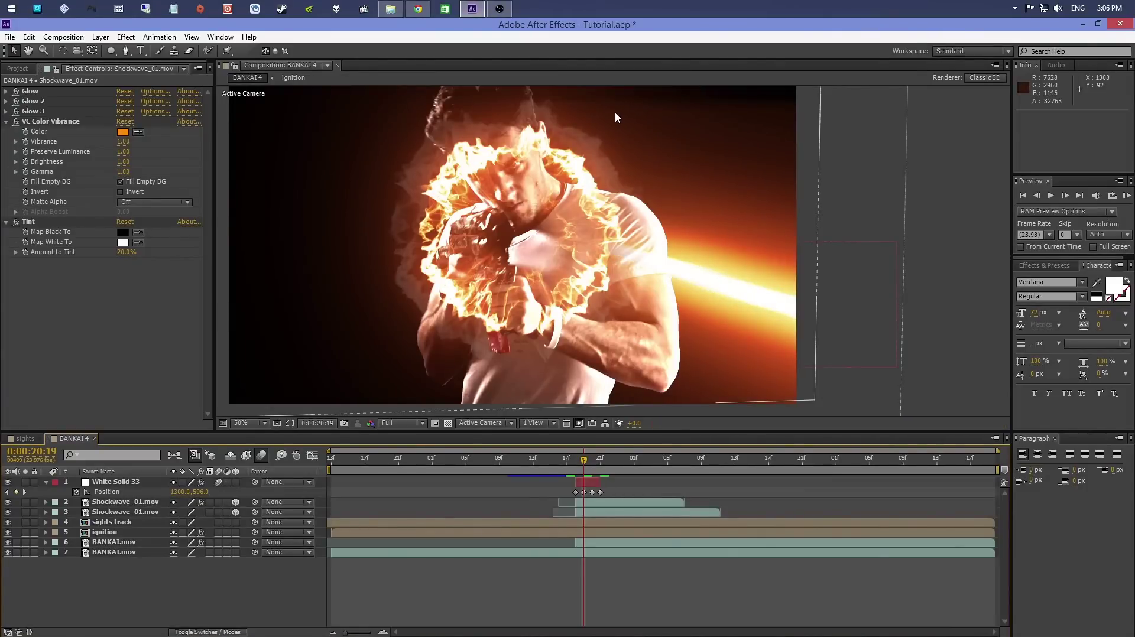
click(1036, 196)
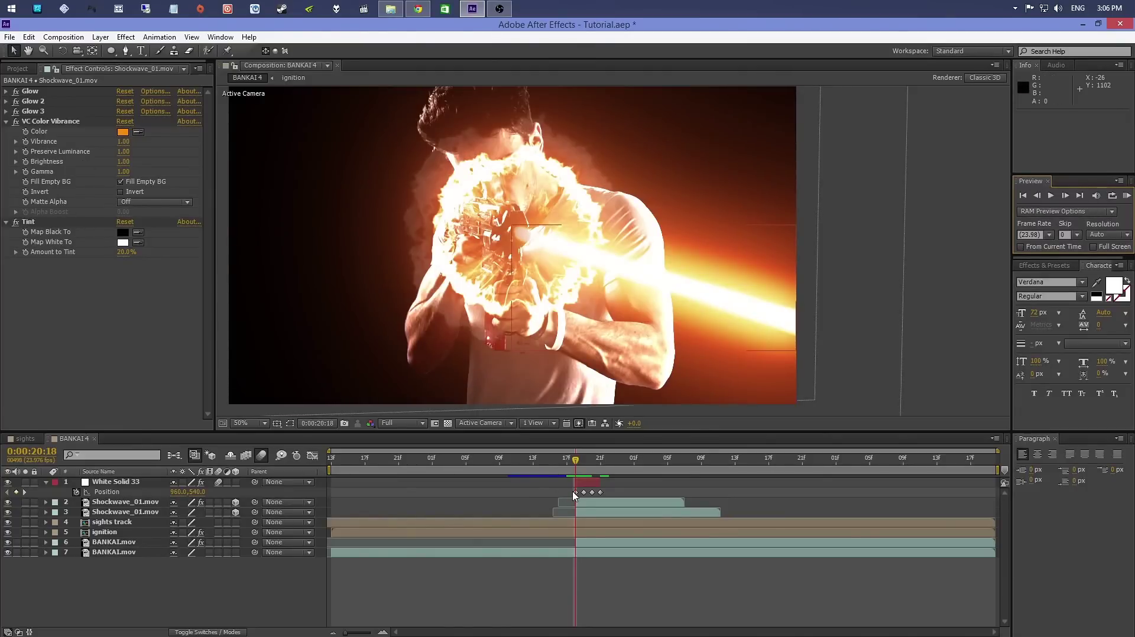
mouse_move(577, 494)
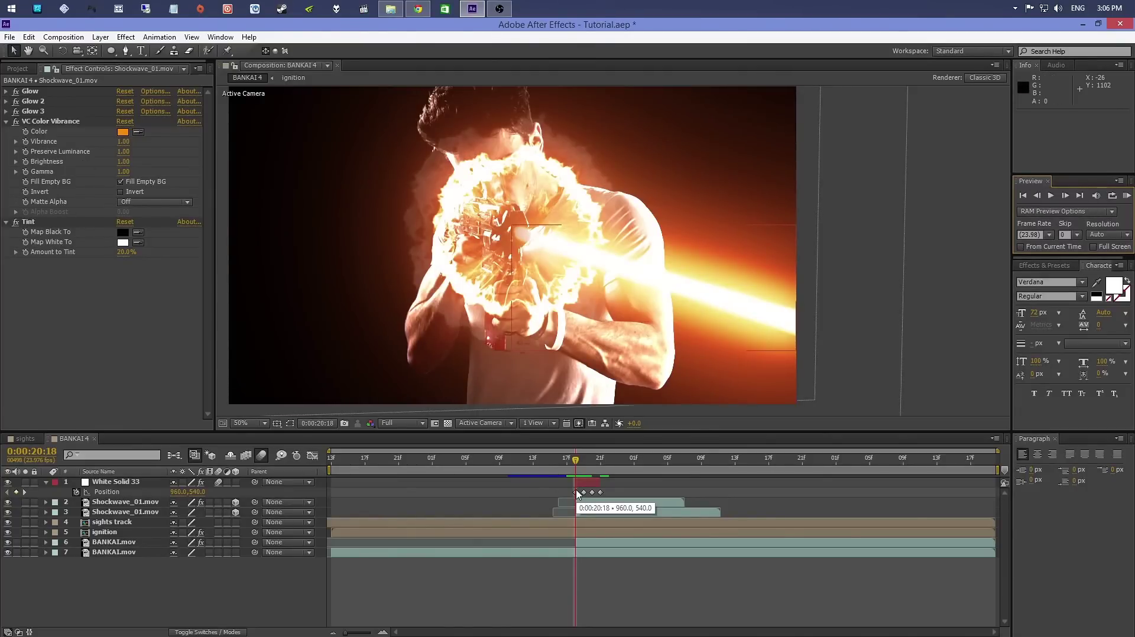
click(47, 482)
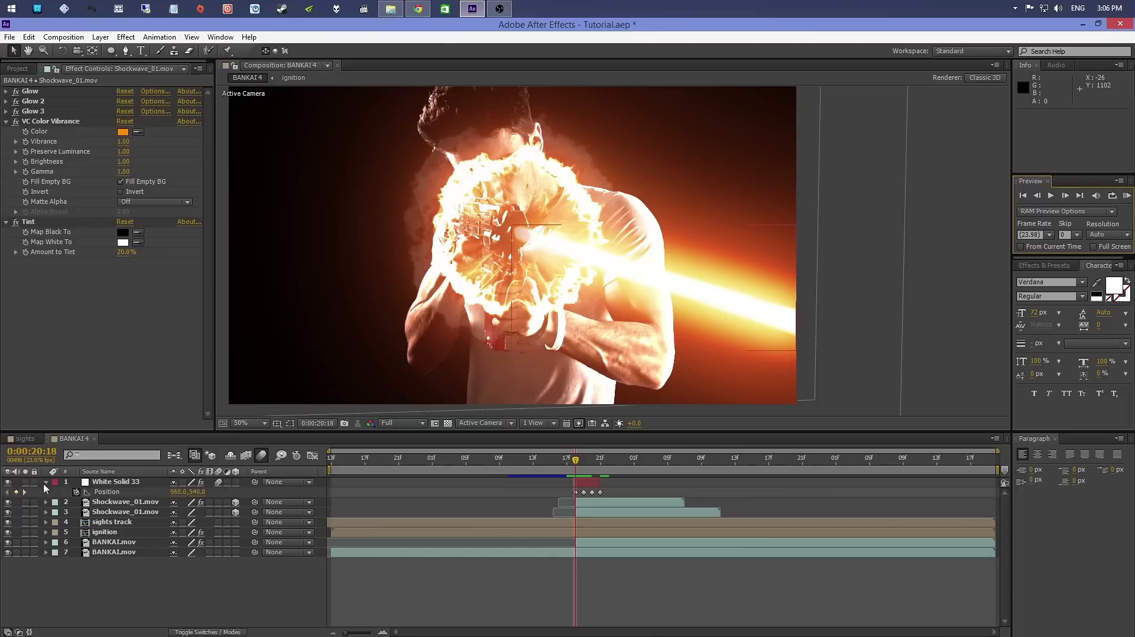
click(100, 36)
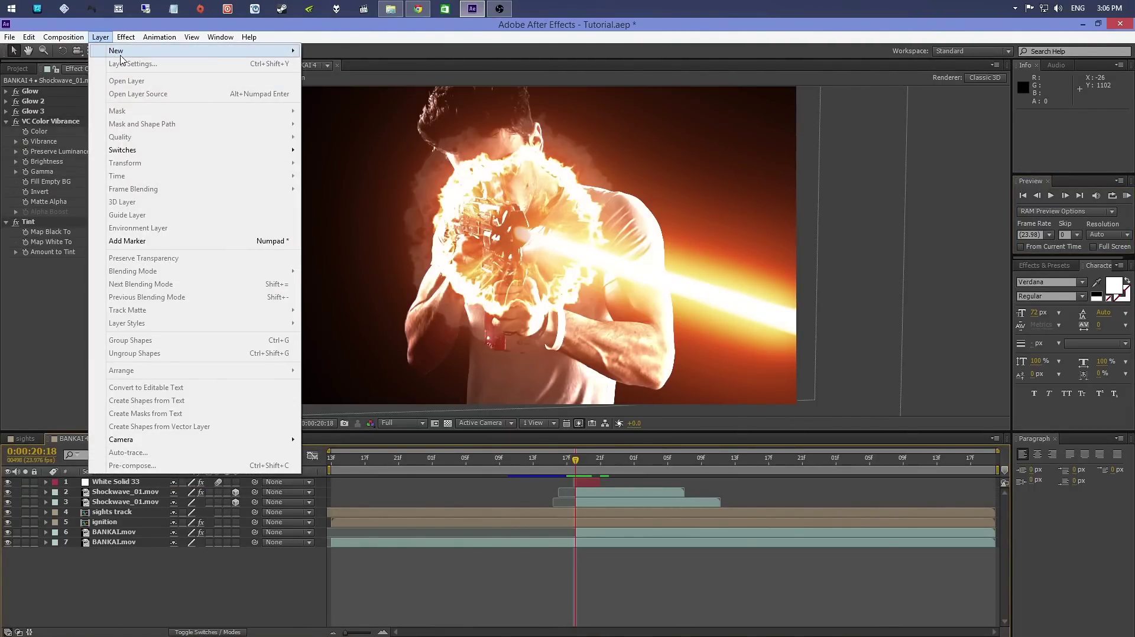
Add an adjustment layer above the BANKAI.mov clips, starting at the current frame
mouse_move(249, 37)
key(Escape)
click(100, 36)
mouse_move(116, 52)
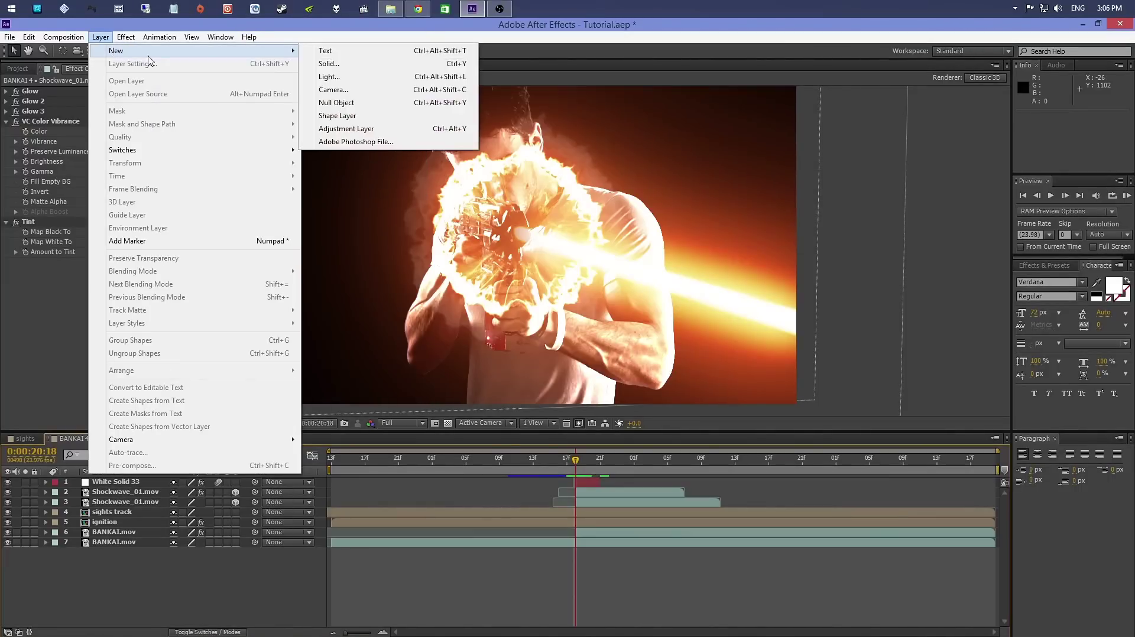
key(Escape)
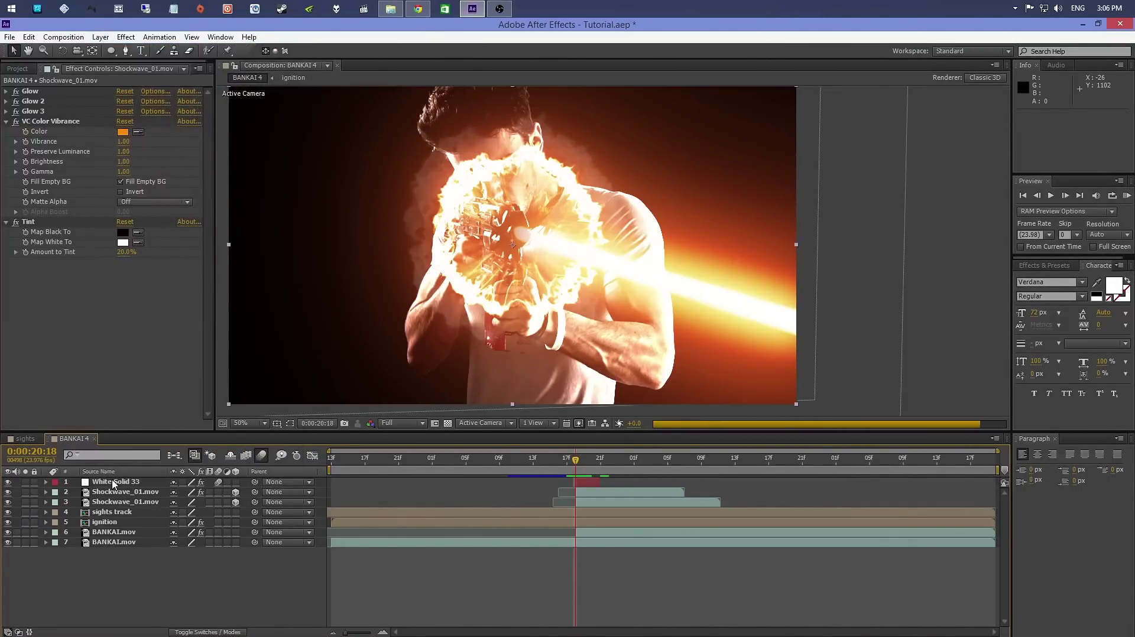
key(ctrl+alt+y)
drag(116, 484, 118, 544)
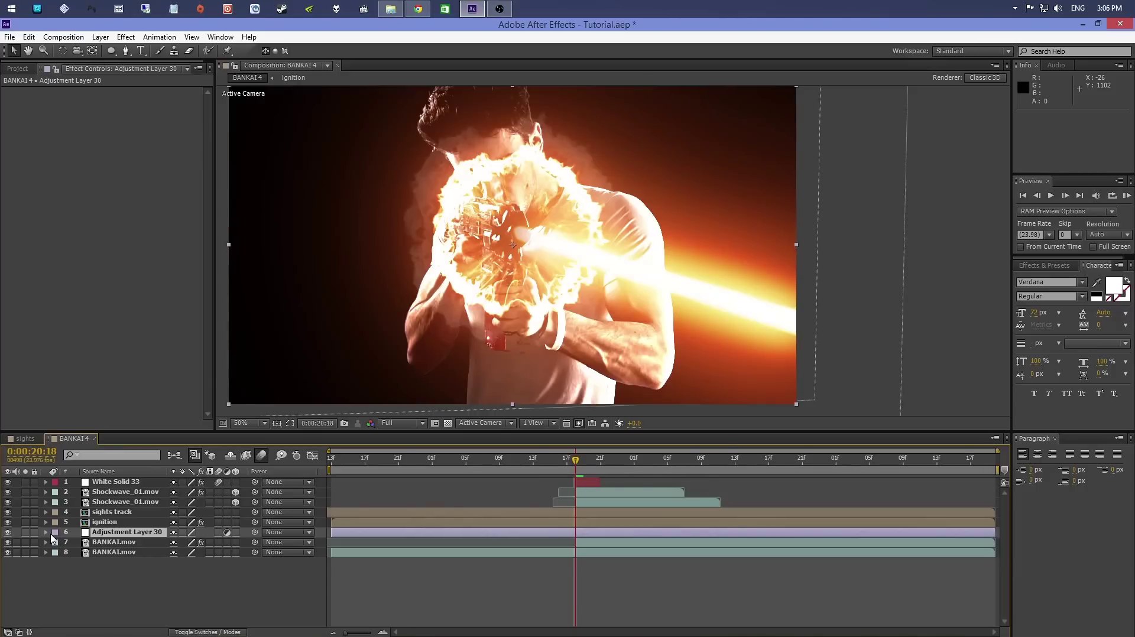
key(alt+bracketleft)
key(ctrl+shift+a)
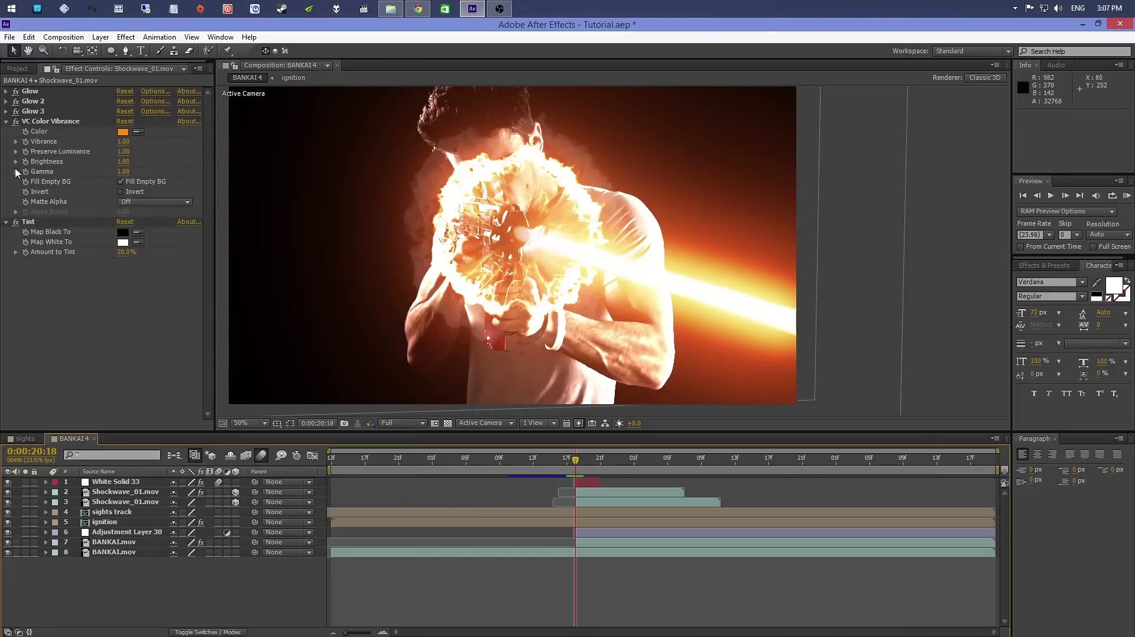
Apply Turbulent Displace to Adjustment Layer 30 with High antialiasing
click(124, 532)
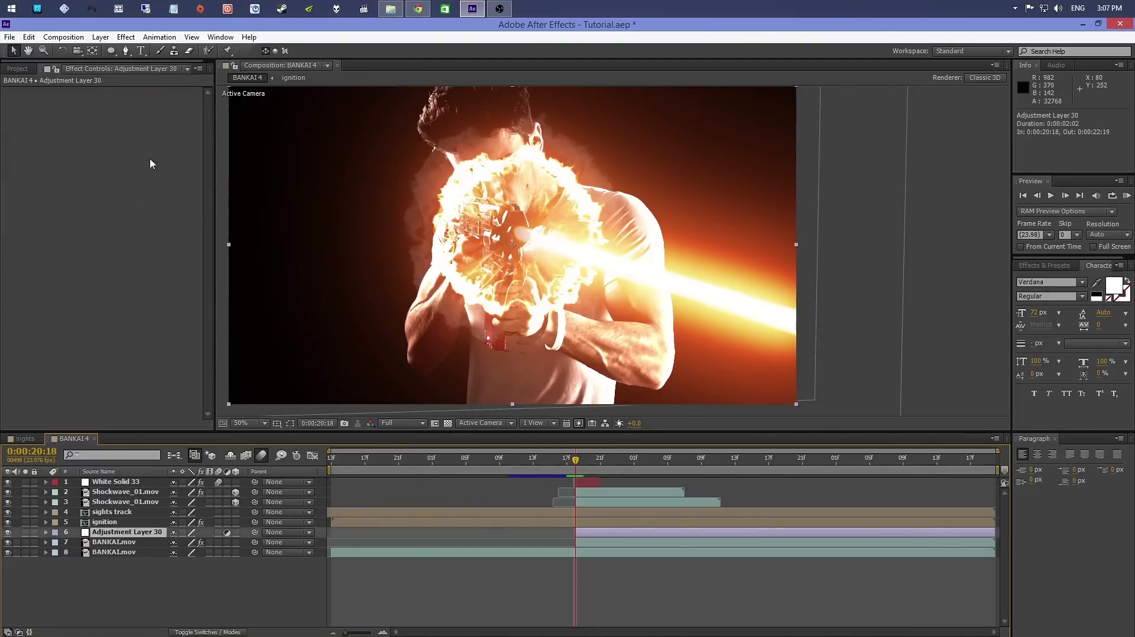
click(128, 37)
mouse_move(172, 158)
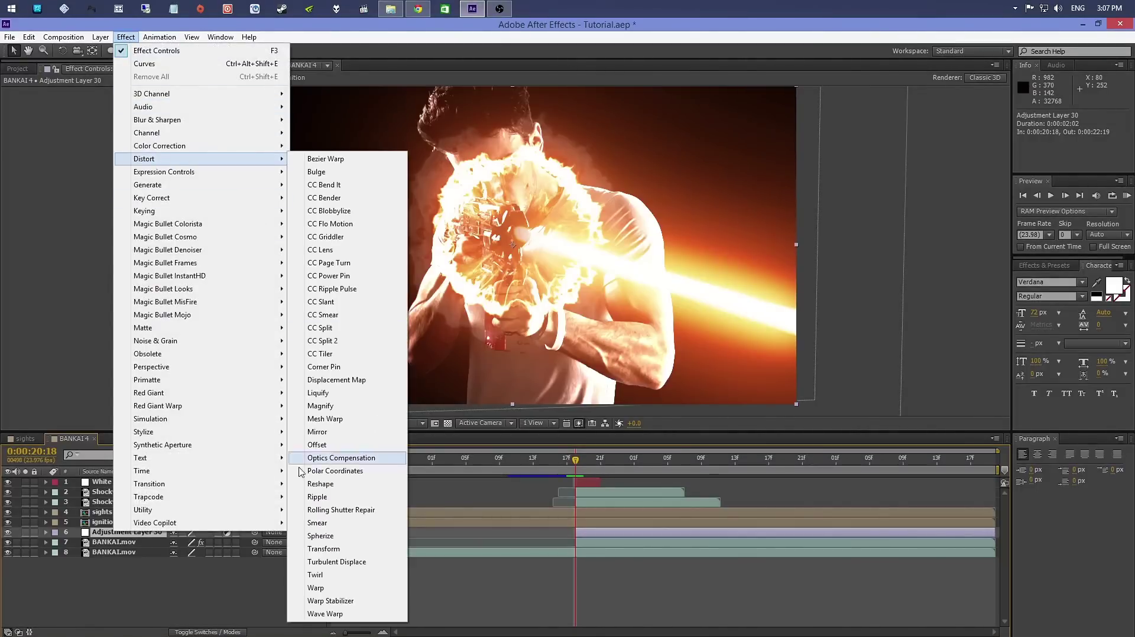
click(336, 562)
click(155, 215)
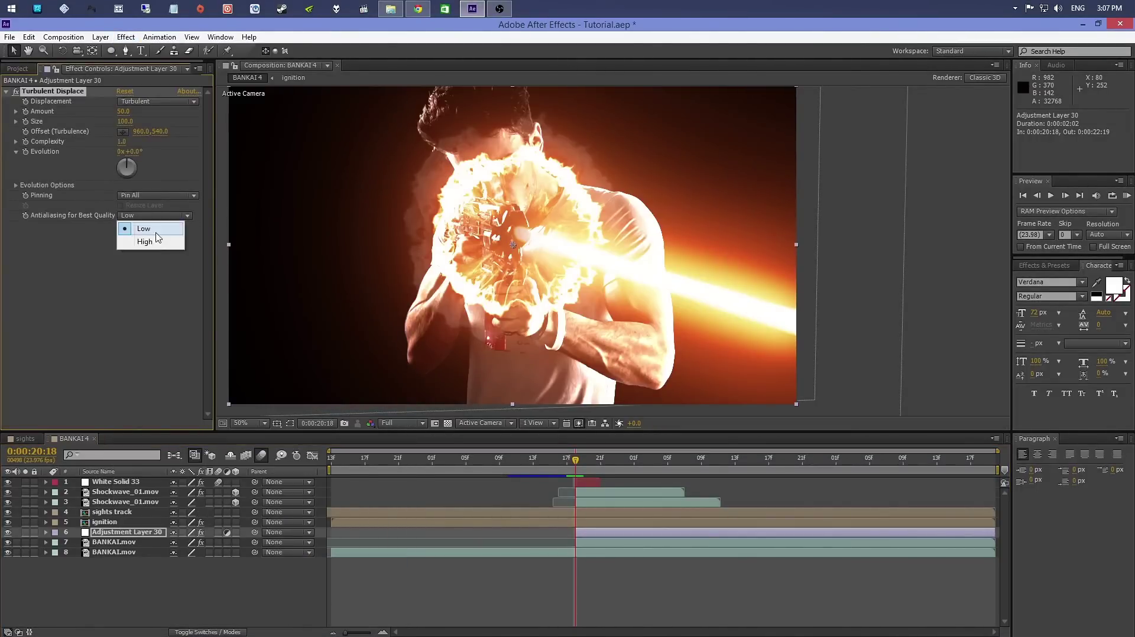
click(151, 242)
Set Turbulent Displace Size to 50, Amount to 100 and Evolution to 29°
click(125, 121)
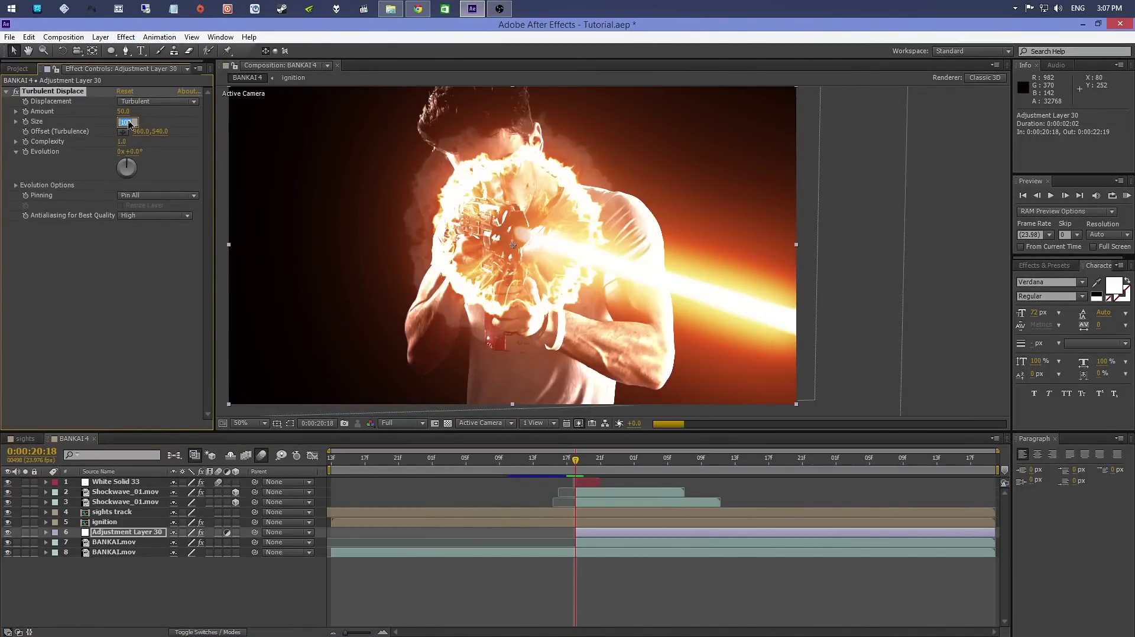
text(50)
key(Return)
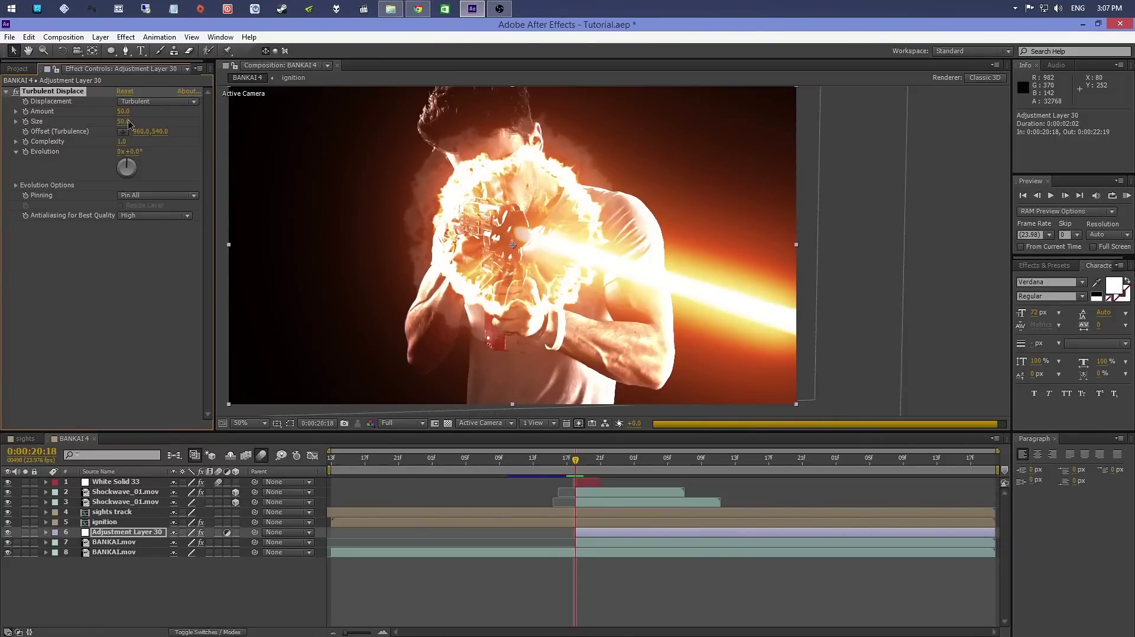
click(123, 113)
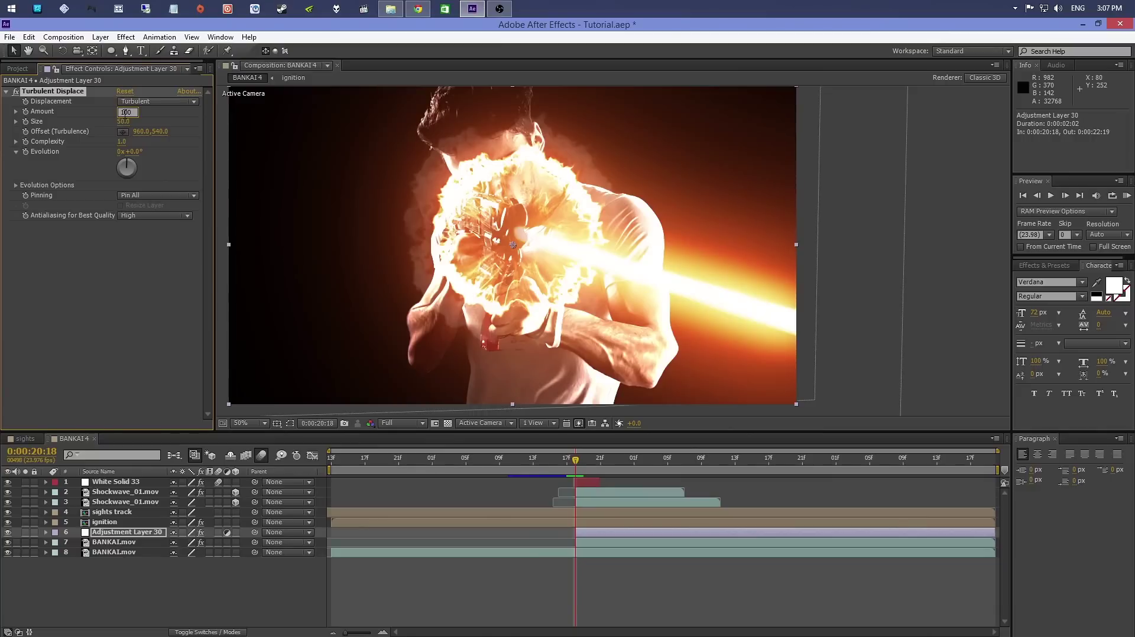
key(Return)
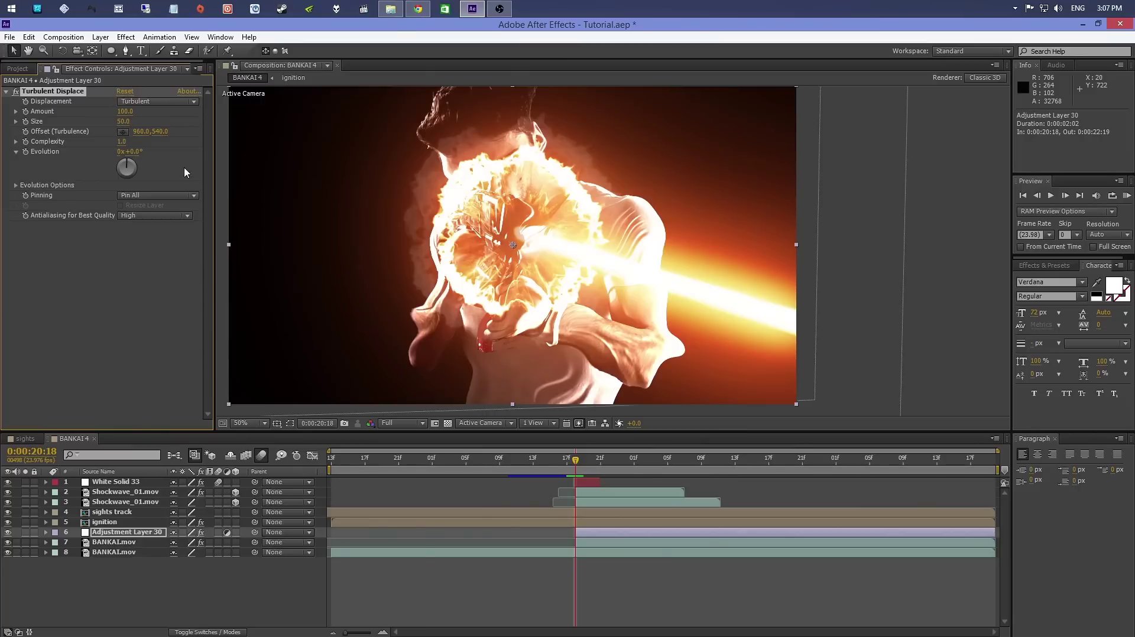
drag(133, 167, 132, 166)
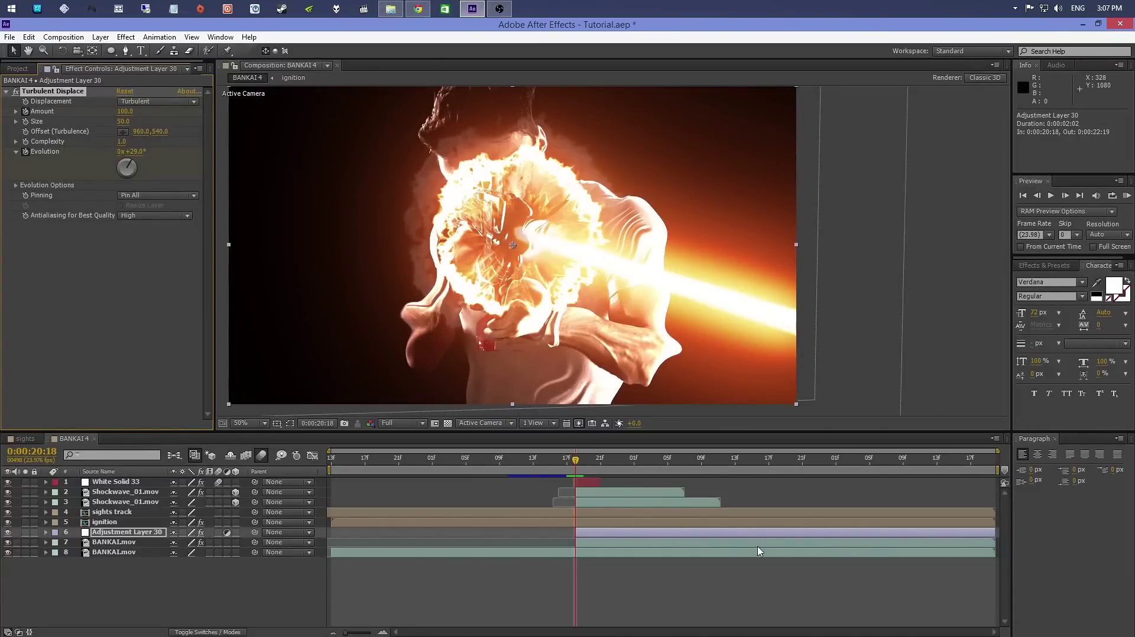
At 0:00:21:03, set Turbulent Displace Amount to 0 and turn Evolution further
click(642, 467)
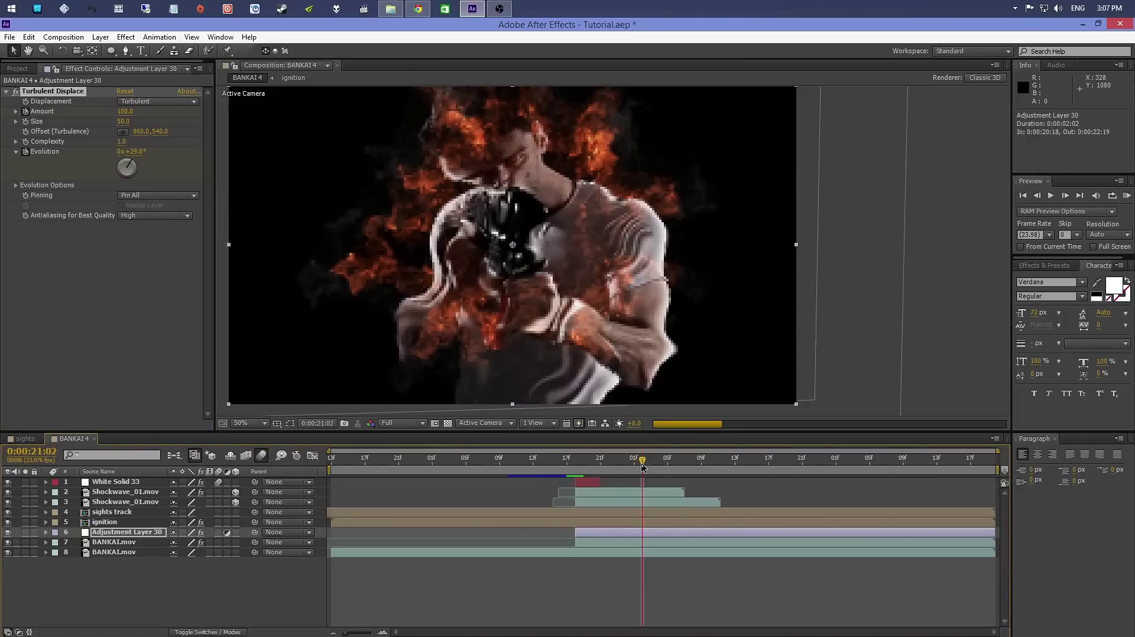
click(1067, 197)
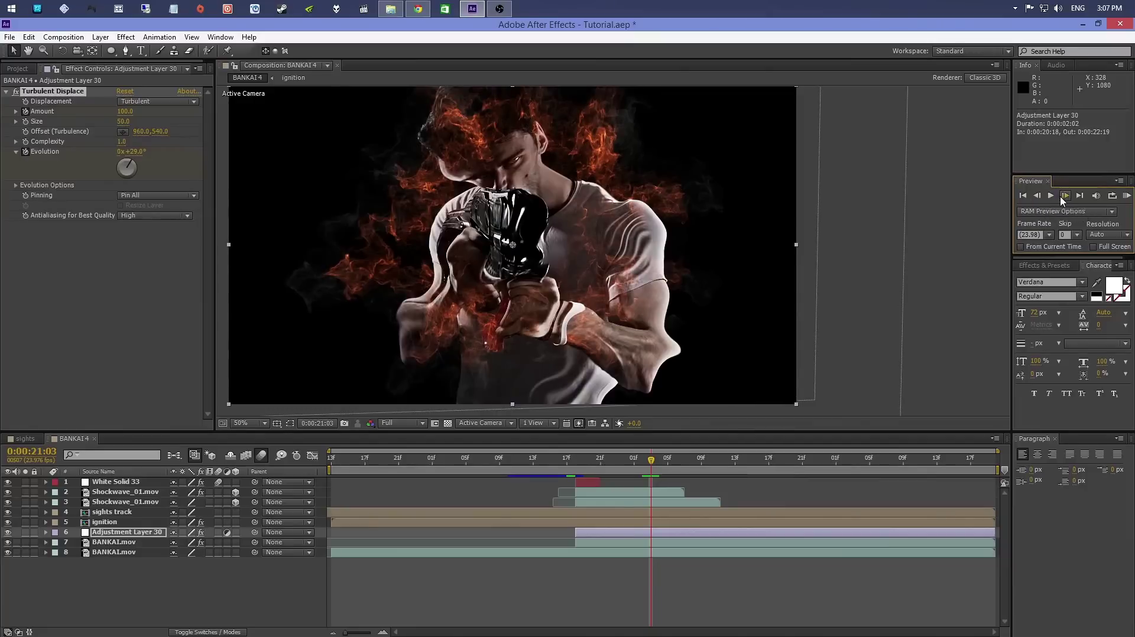
click(1063, 197)
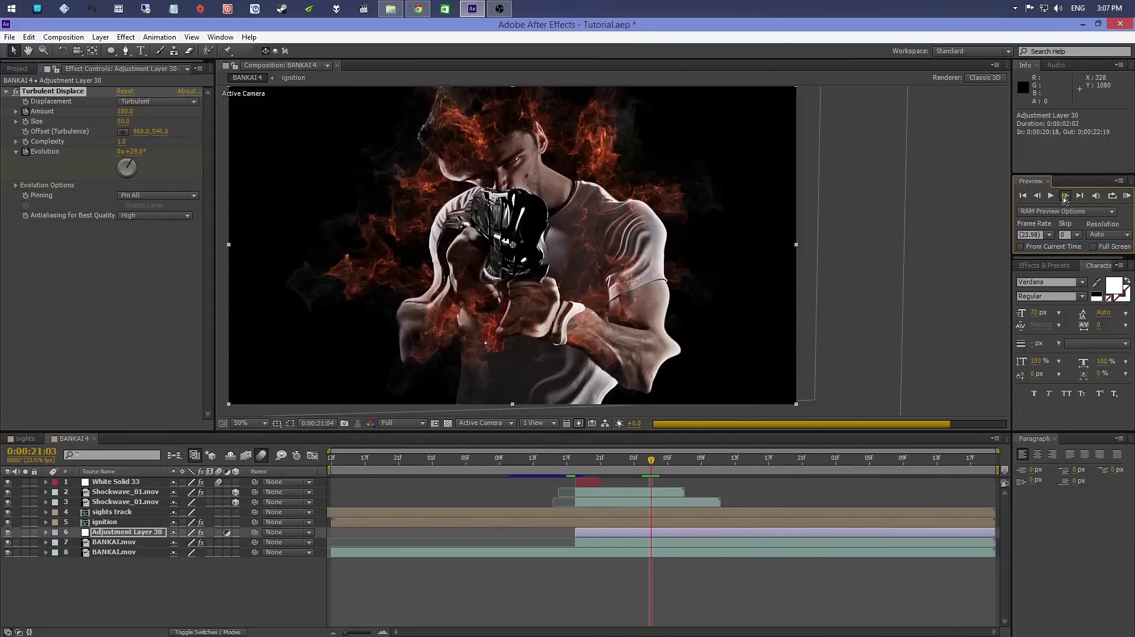
click(1037, 196)
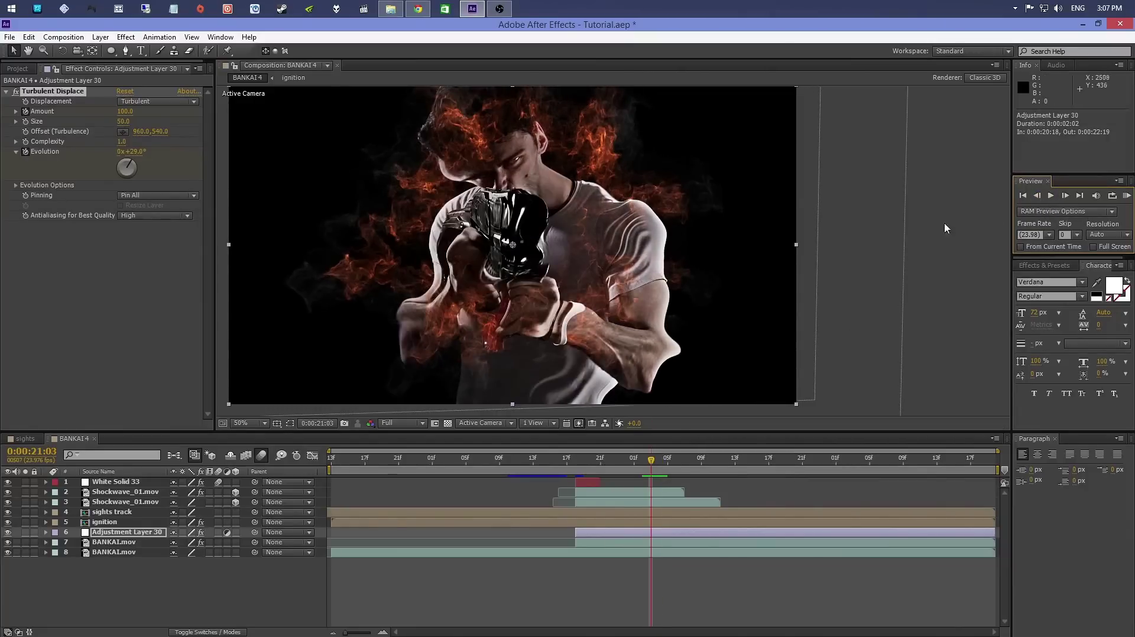
click(122, 111)
key(Return)
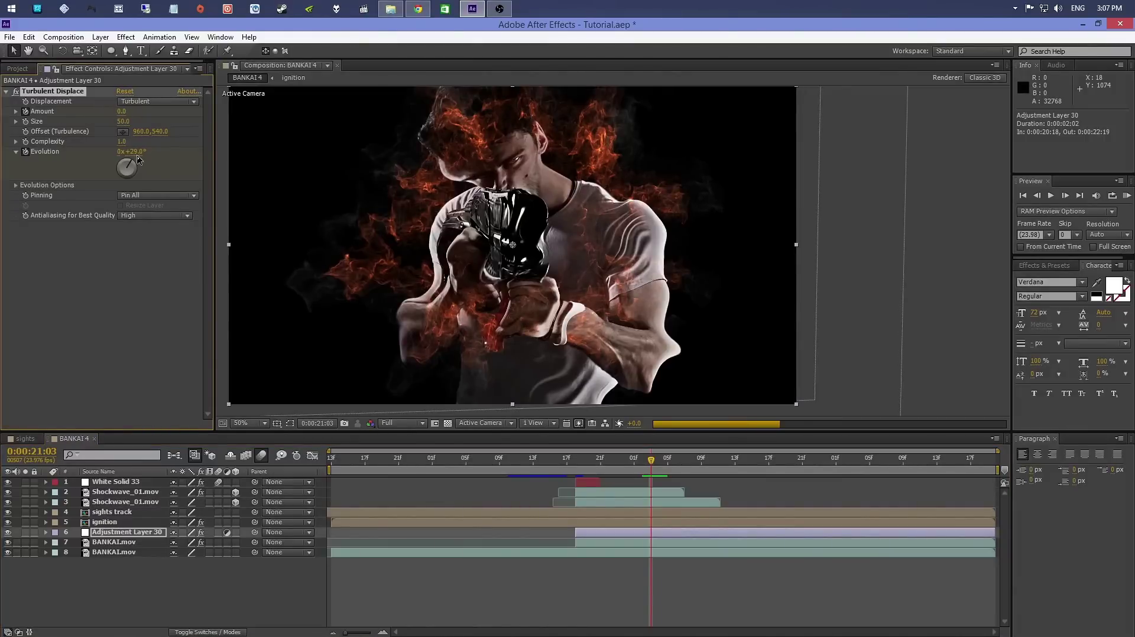
drag(138, 160, 133, 161)
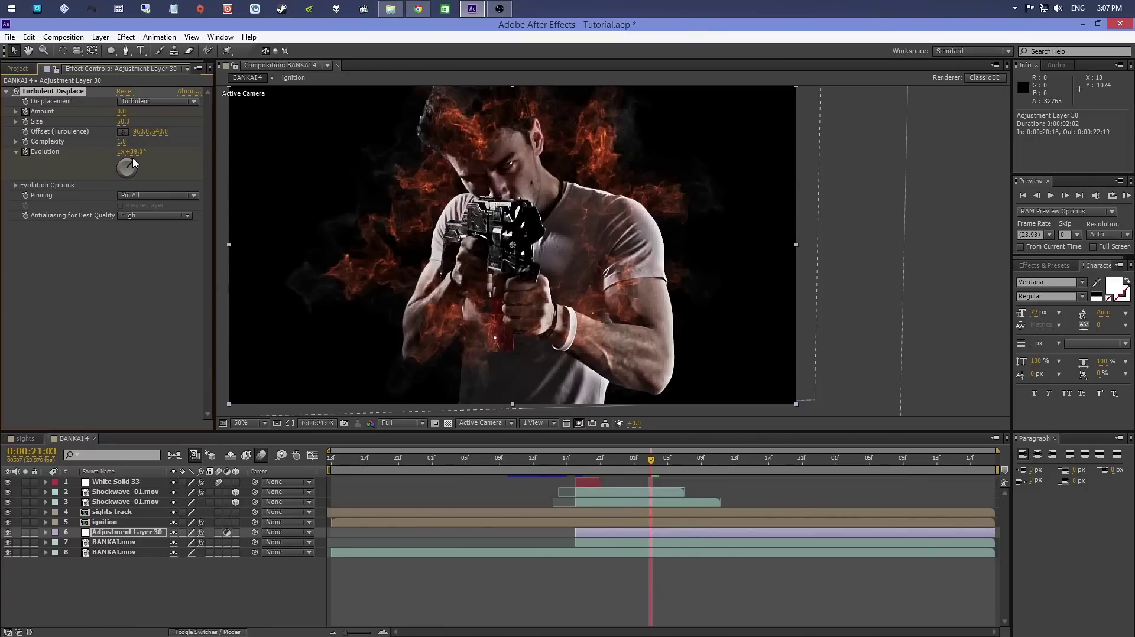
Pull the work-area start and end brackets in tightly around the blast
drag(329, 470, 455, 470)
click(275, 577)
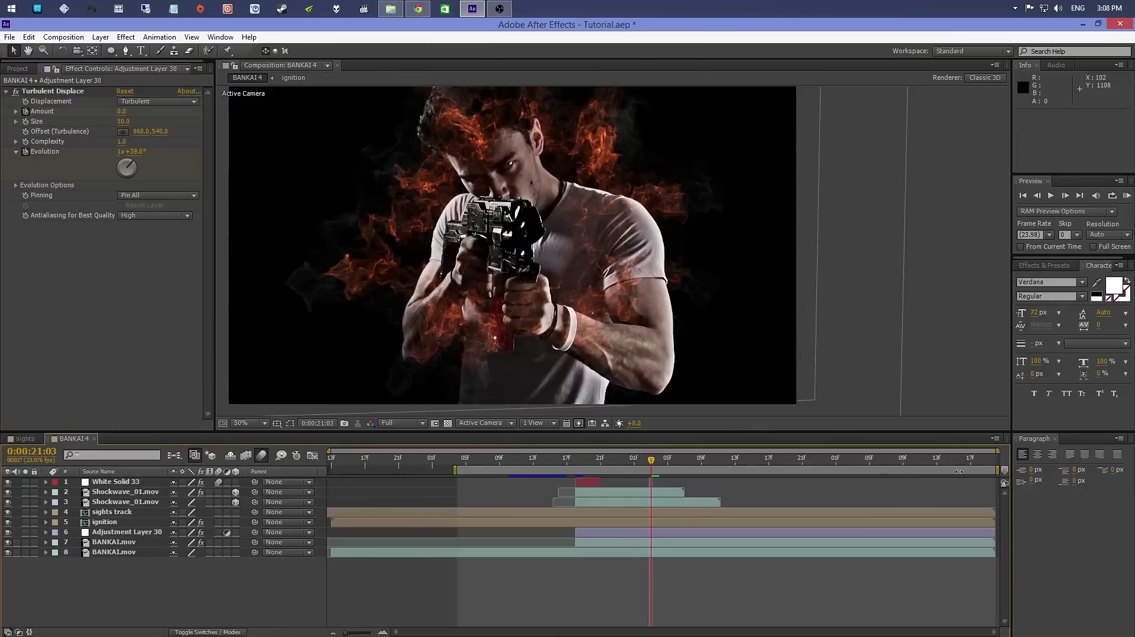
drag(992, 469, 725, 494)
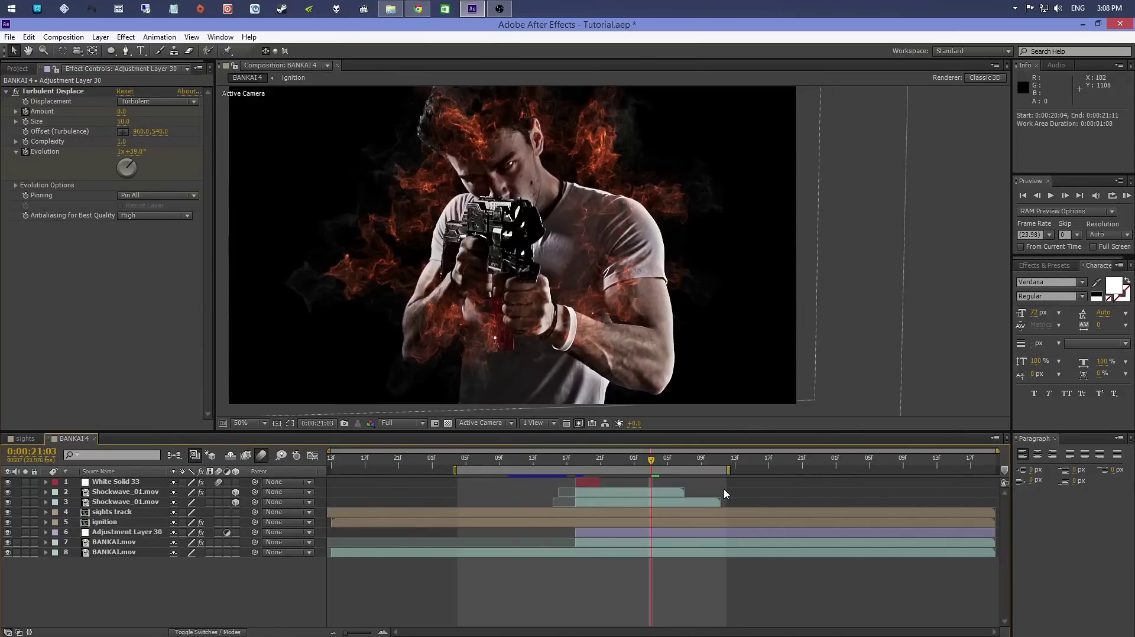
Start a RAM preview of the work area, then stop the slow full-resolution render
click(1126, 196)
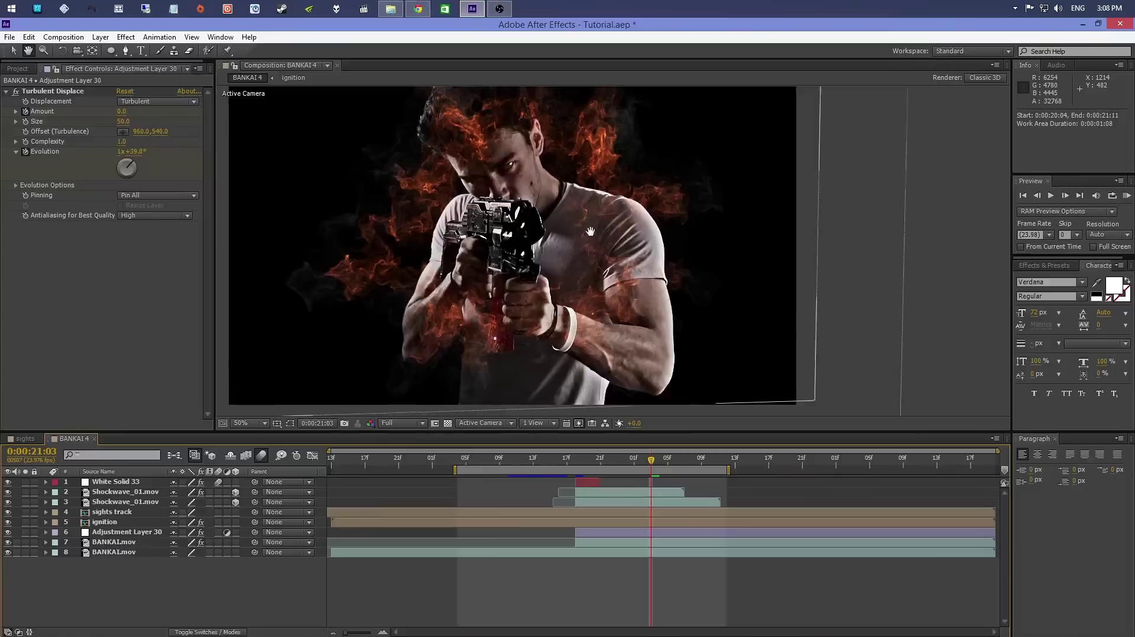
click(1127, 199)
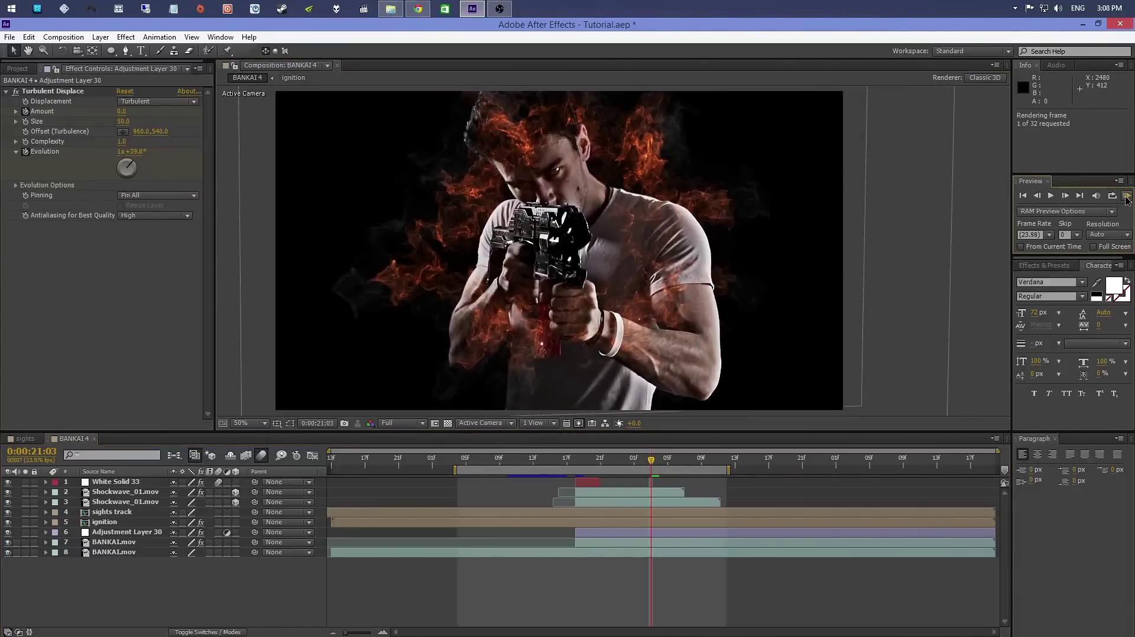
click(1127, 199)
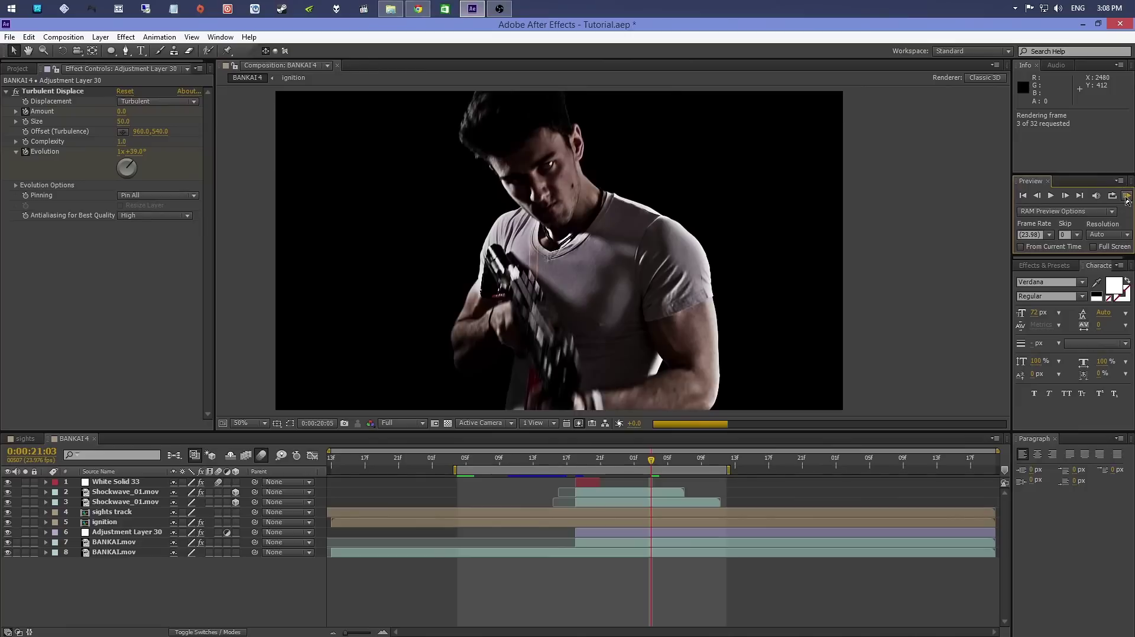
click(402, 423)
Set viewer resolution to Half and RAM-preview all 32 blast frames in real time
click(402, 423)
click(406, 467)
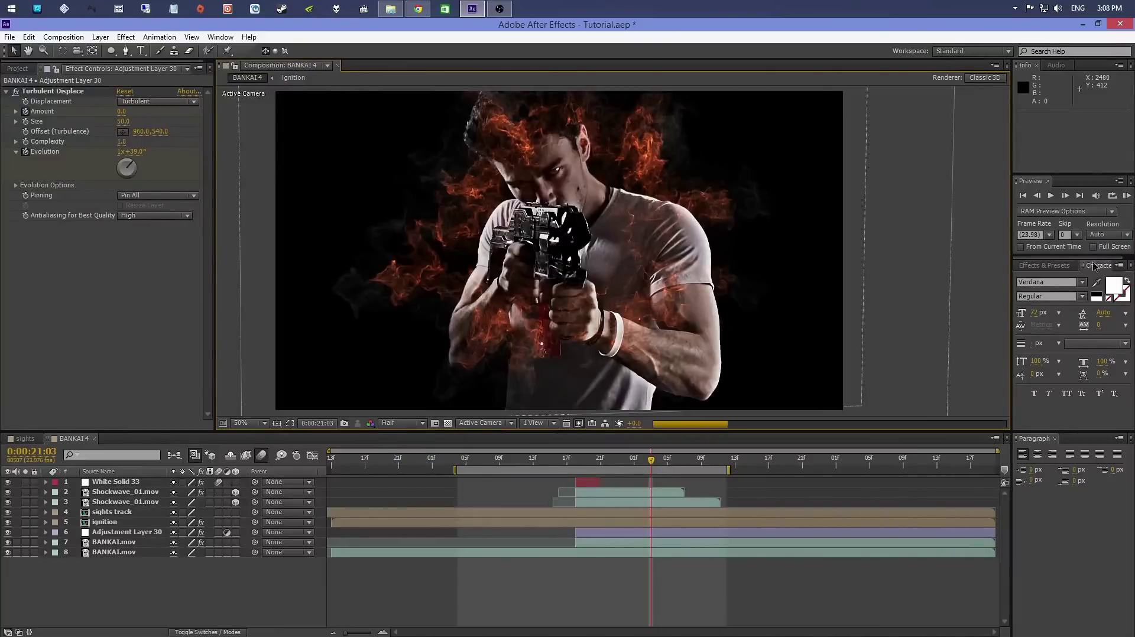
click(1127, 199)
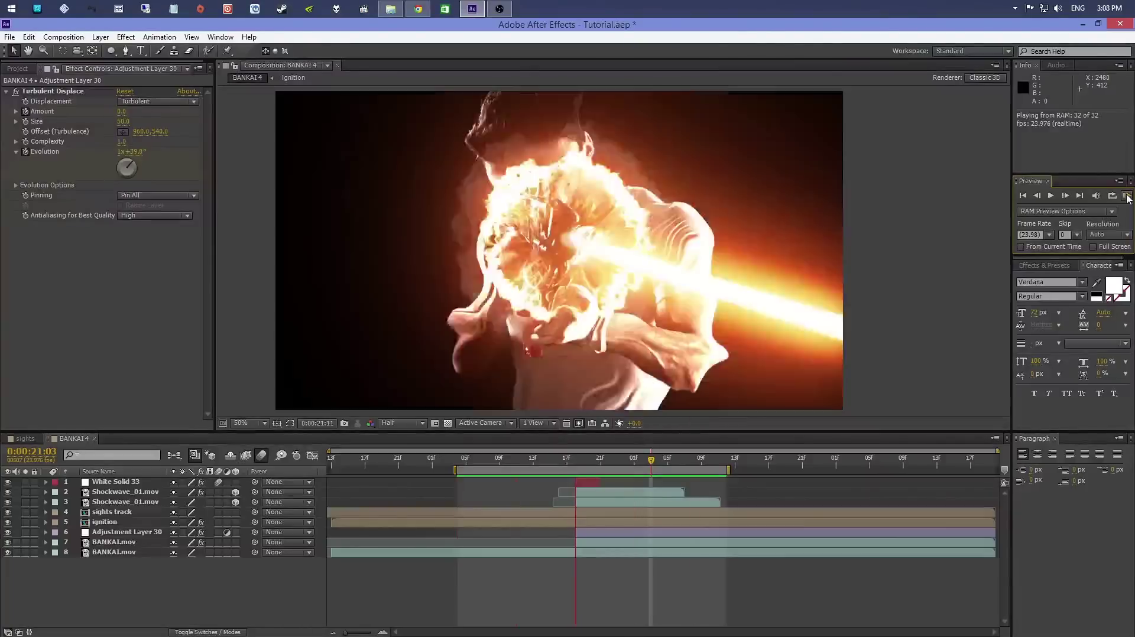
click(1127, 196)
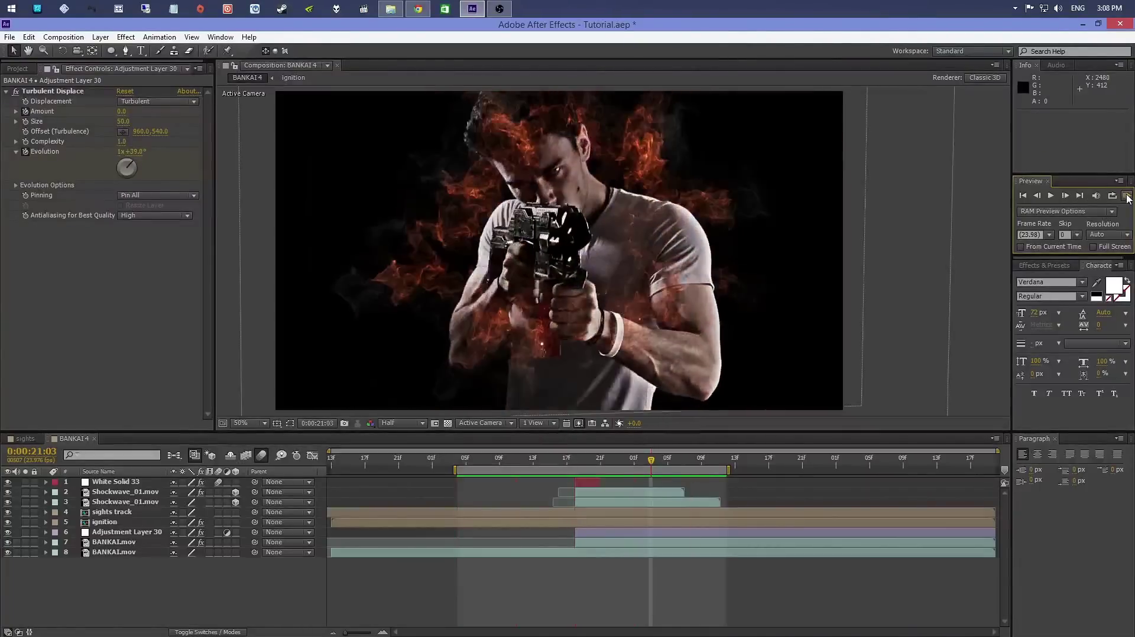
Scale the lower Shockwave_01.mov layer up to 166%
click(124, 501)
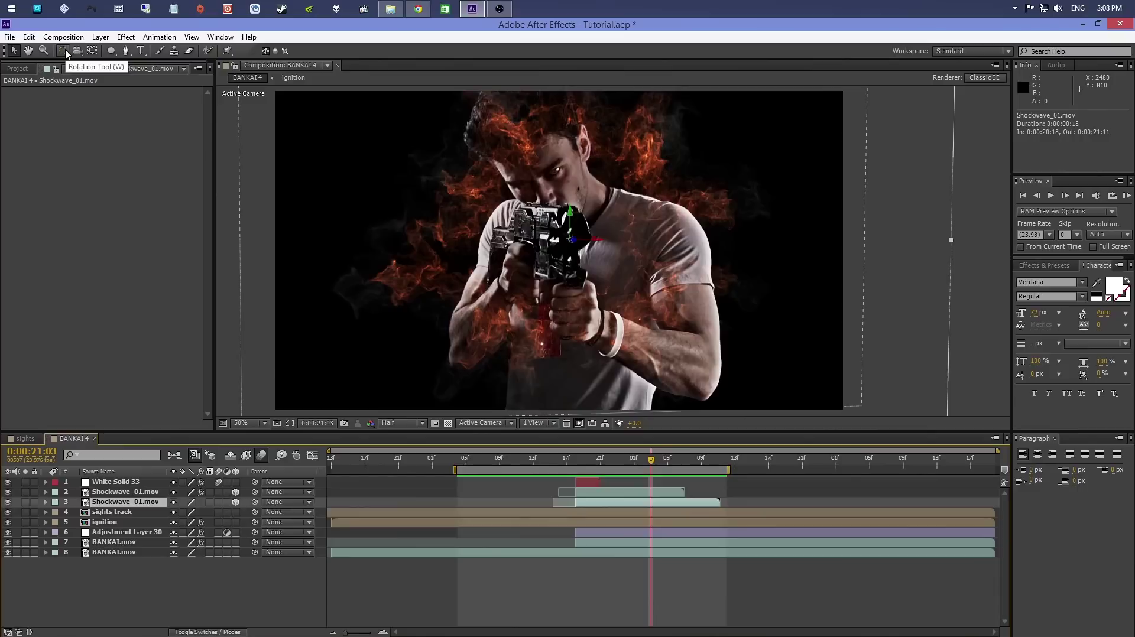
key(s)
drag(187, 512, 199, 513)
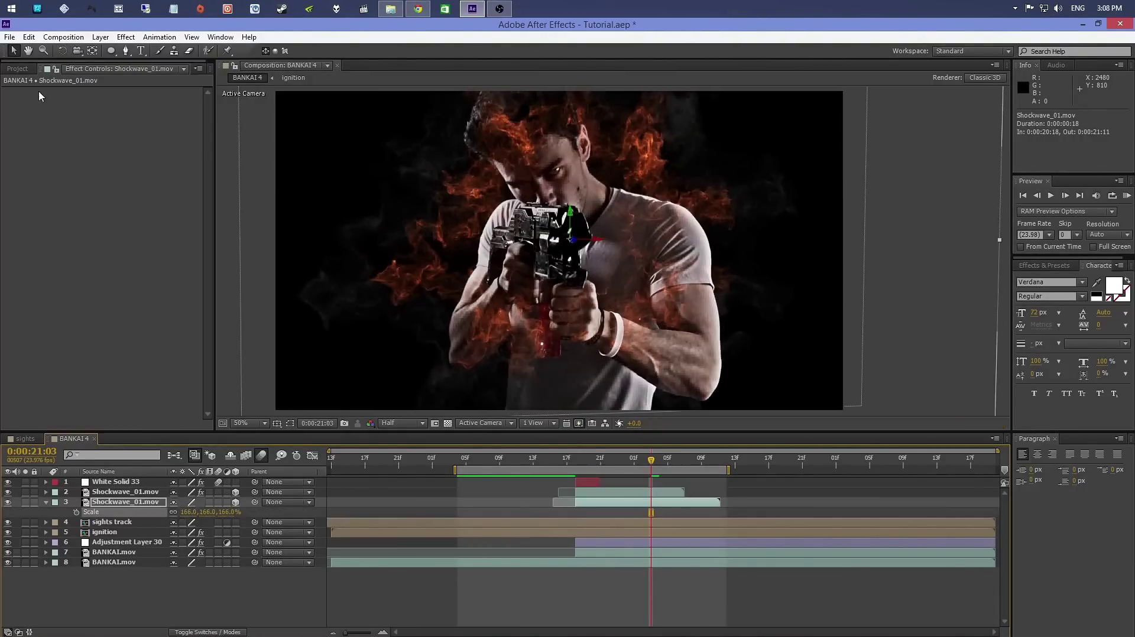
Rotate the shockwave about -7.8° with the Rotation tool and RAM-preview the blast
click(63, 36)
click(63, 38)
click(63, 51)
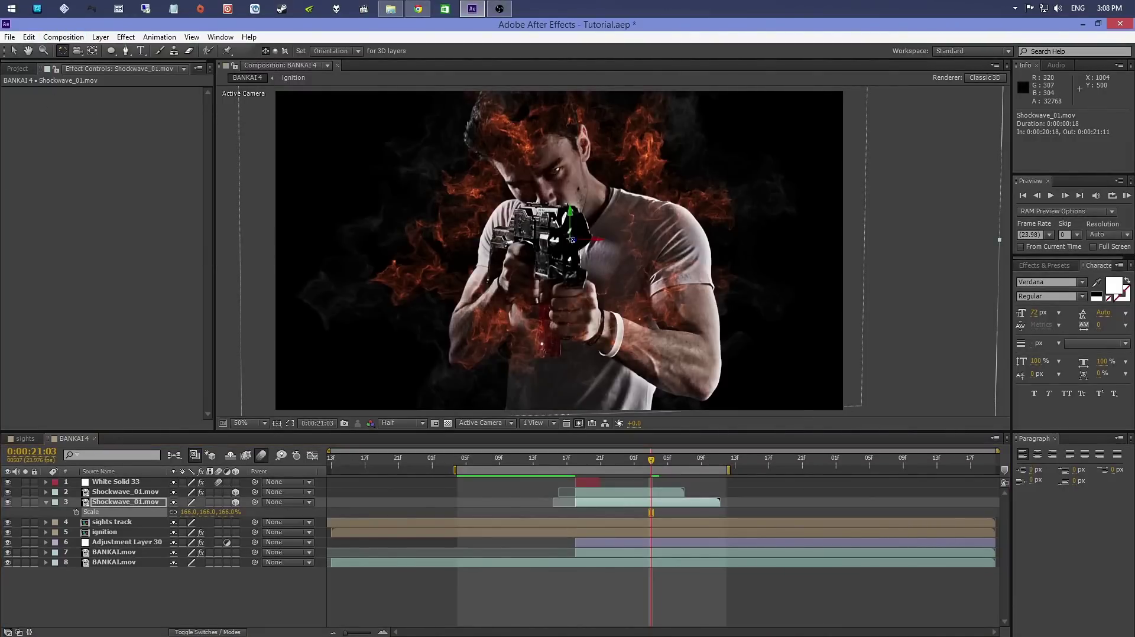
drag(572, 240, 572, 242)
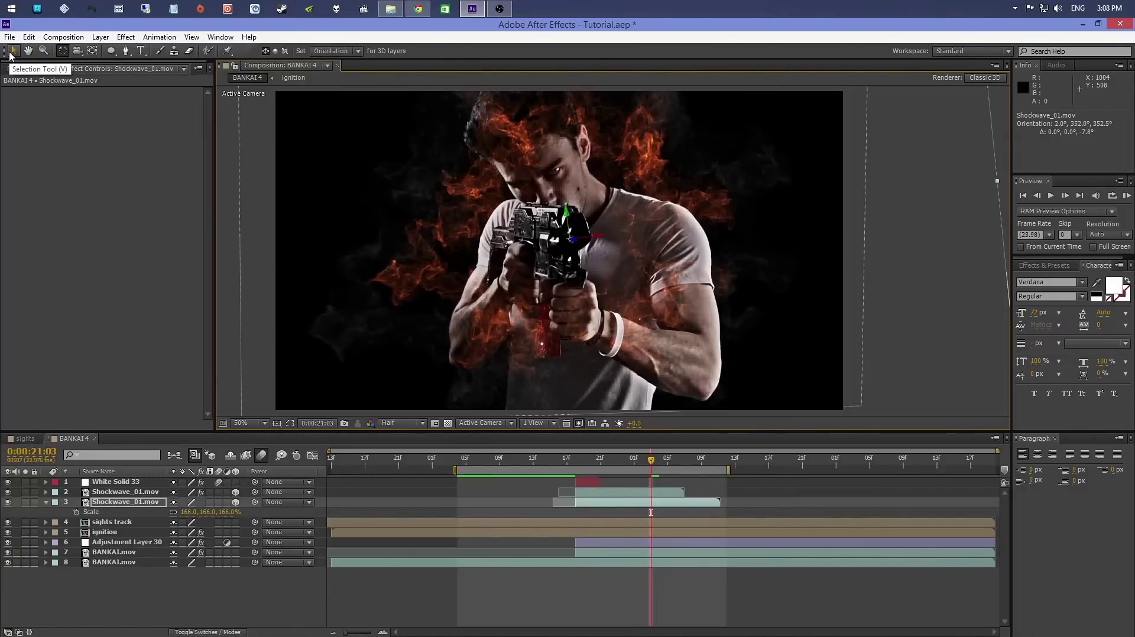
click(822, 378)
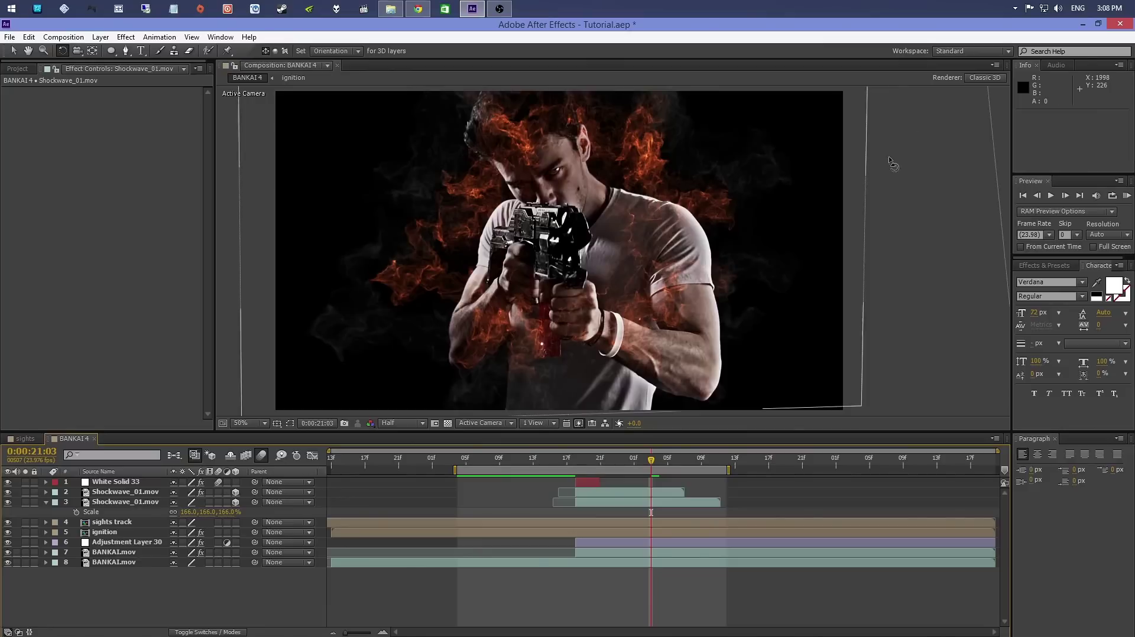
click(1126, 196)
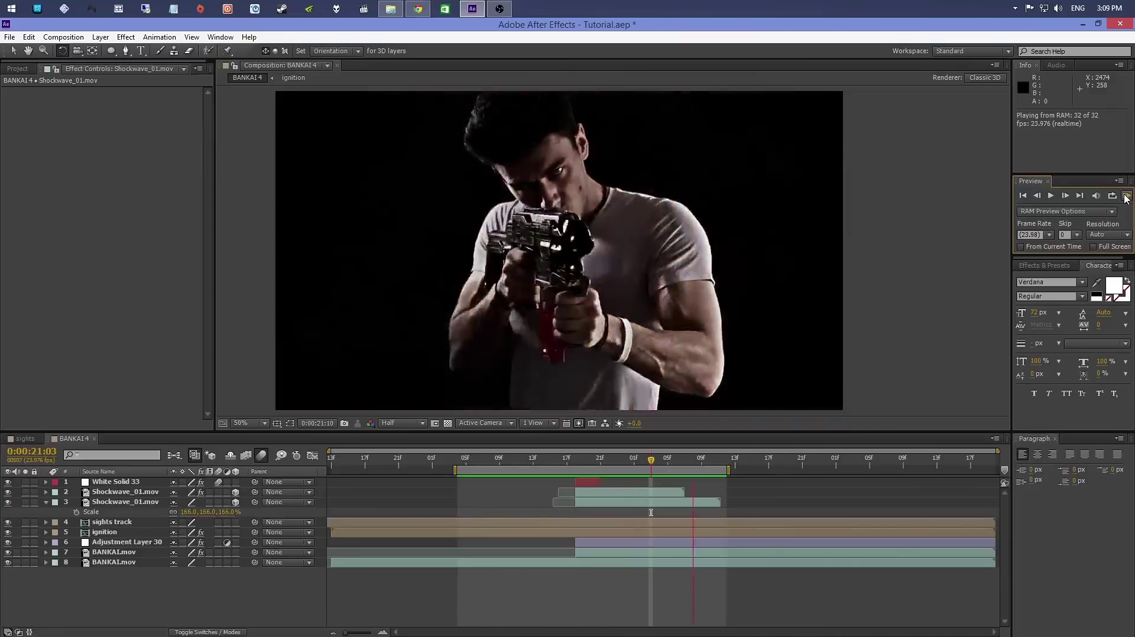
Stop the blast preview and scrub the time indicator back to 0:00:21:00
click(1126, 199)
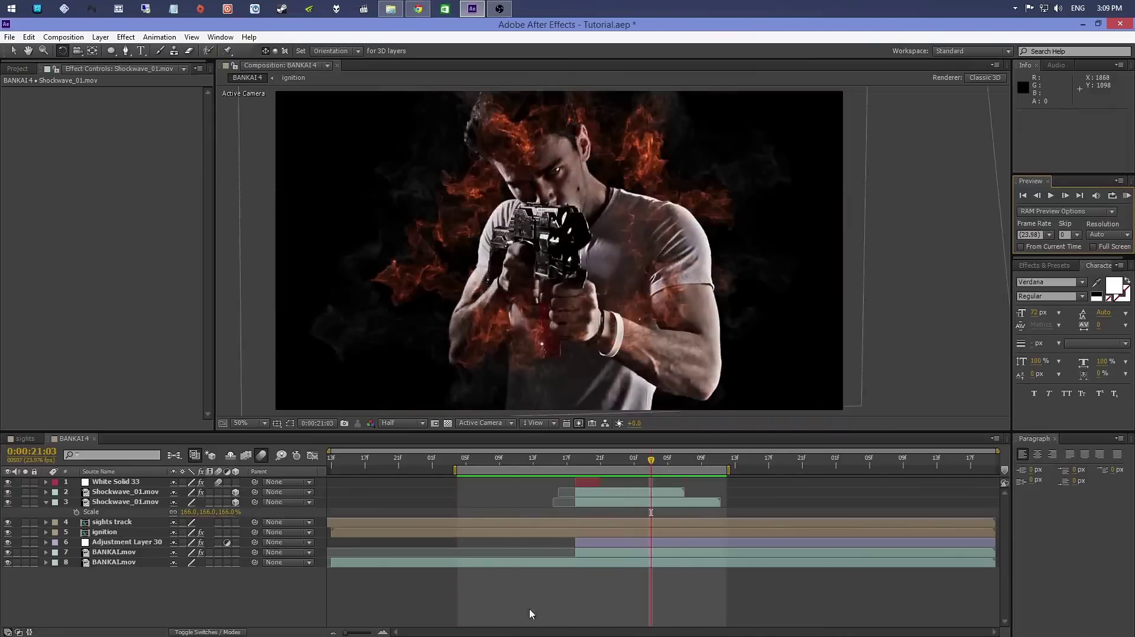
drag(495, 468, 625, 471)
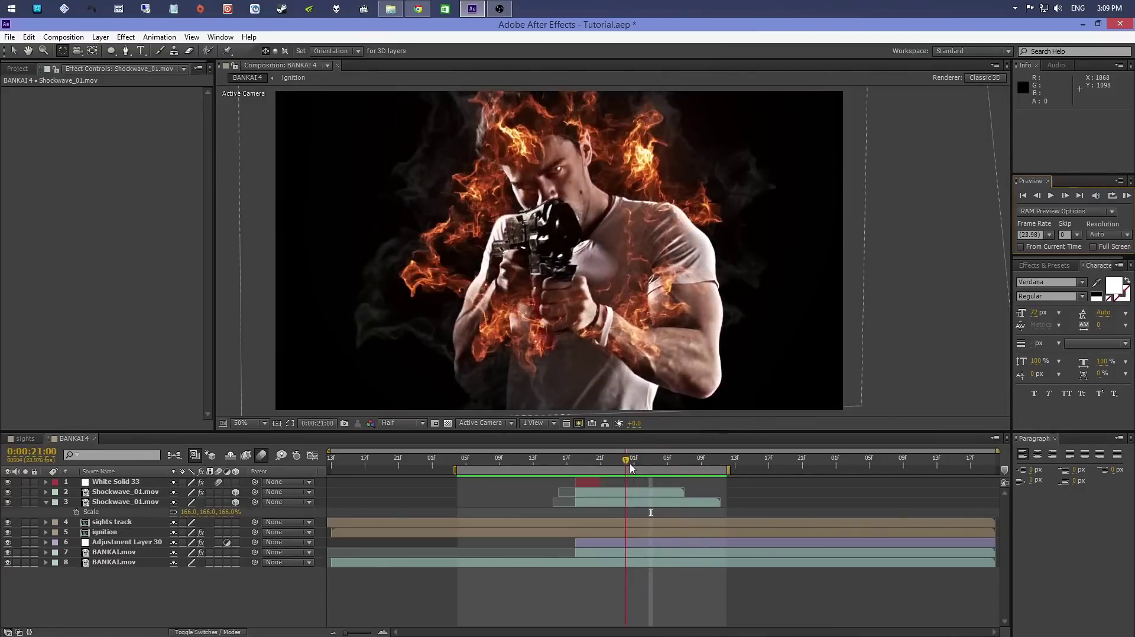
Create a composition from the Sci Fi Weapons II clip and move to a later frame
click(20, 69)
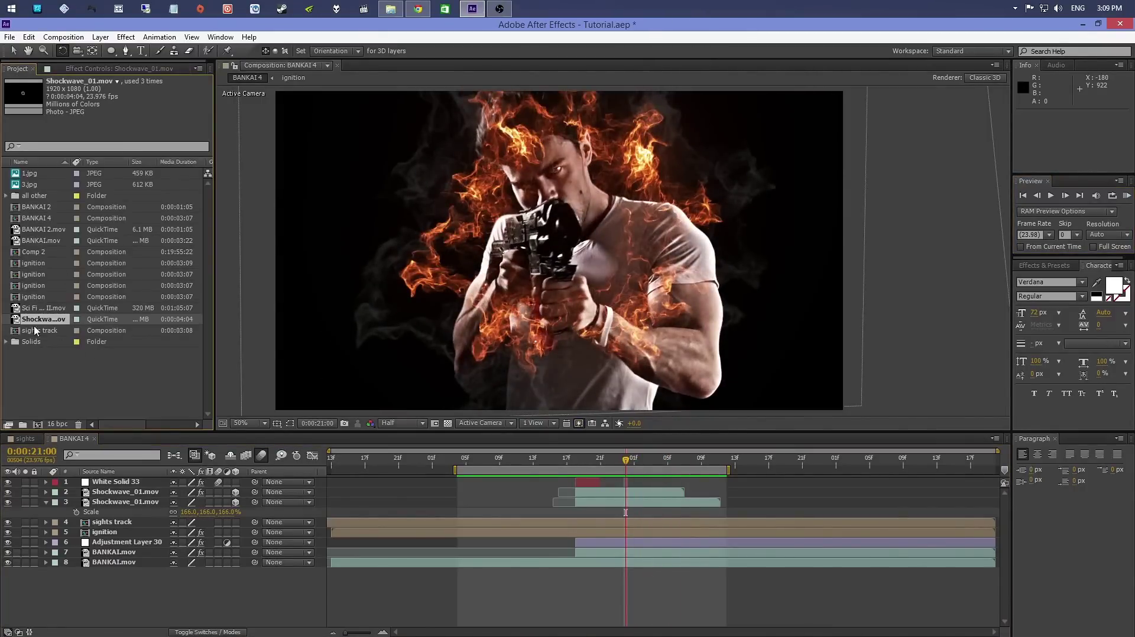
drag(40, 313, 37, 425)
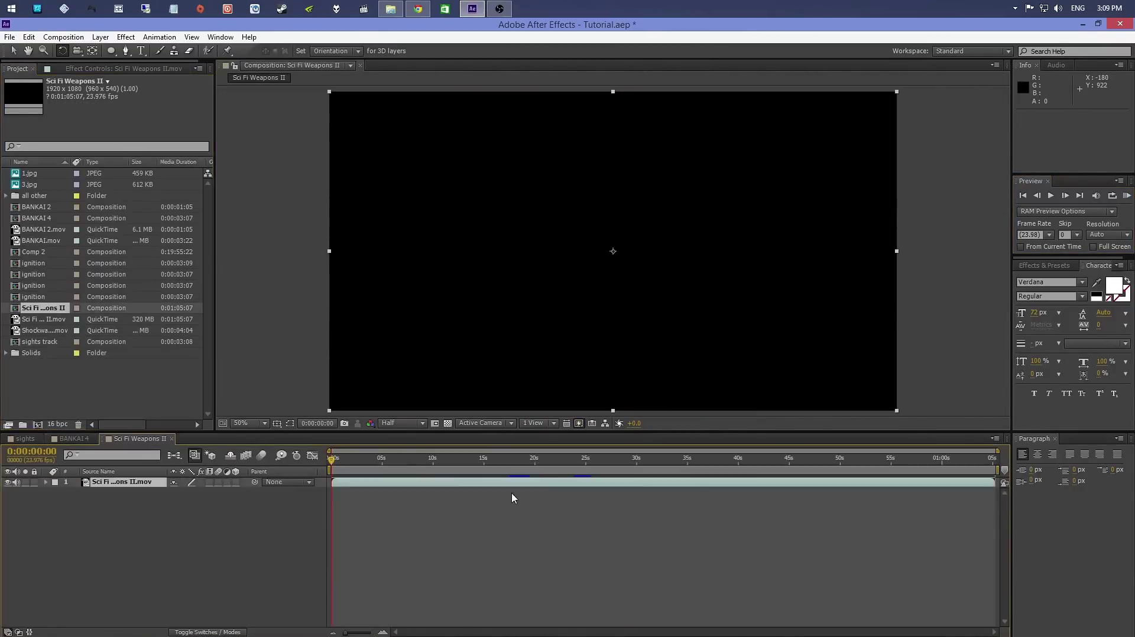
drag(469, 472, 425, 470)
Jump to the fire shot at 0:00:11:12 and play it through
click(448, 468)
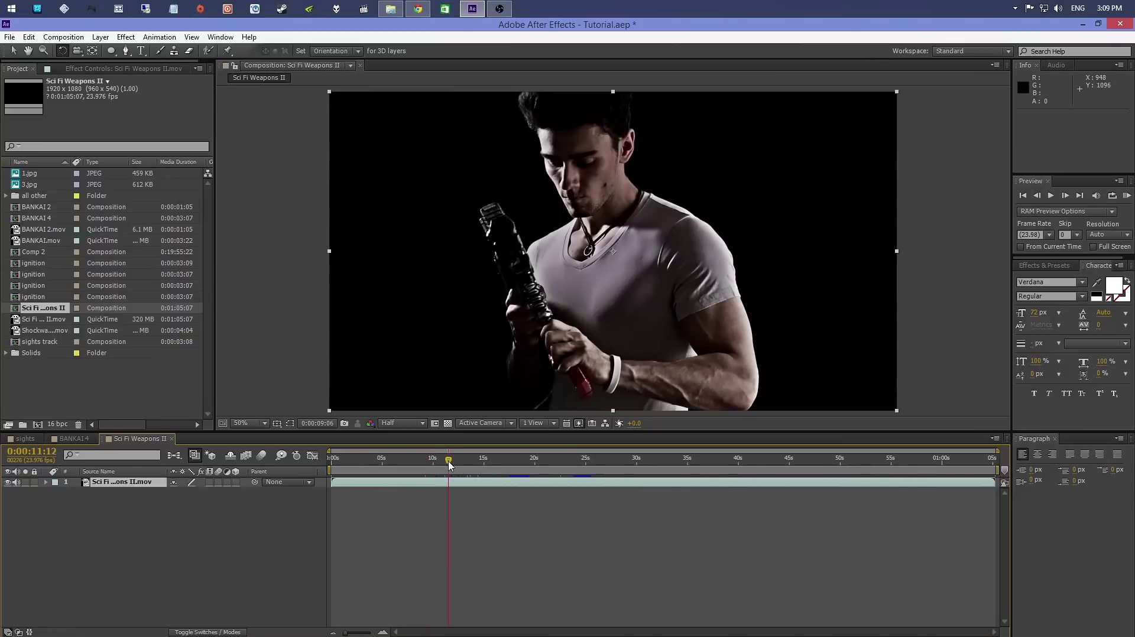
click(1050, 196)
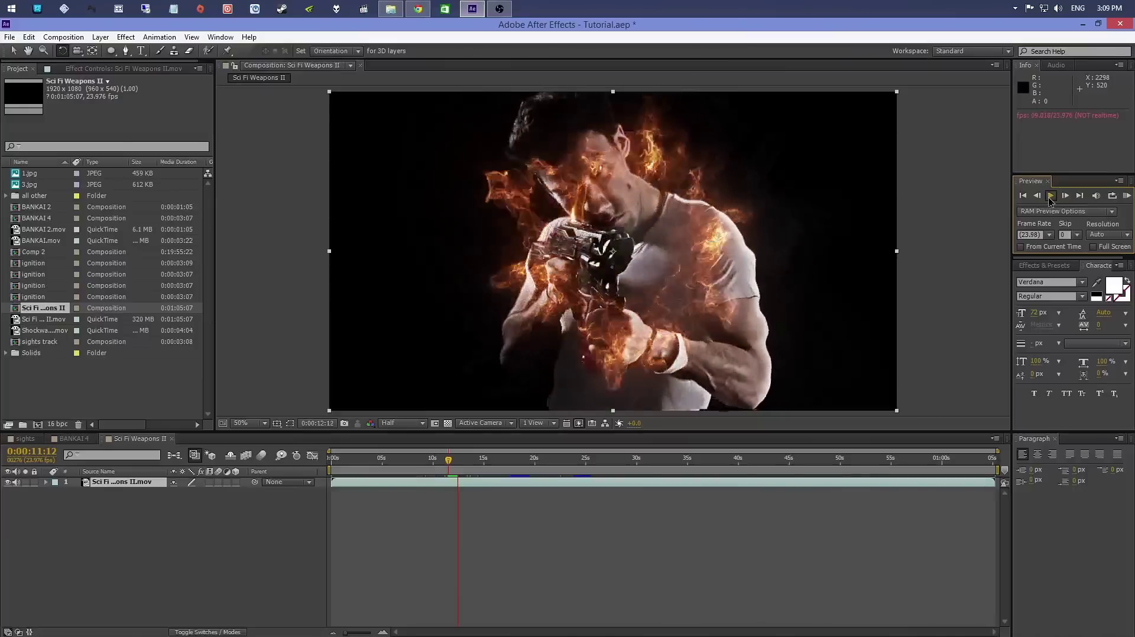
click(530, 522)
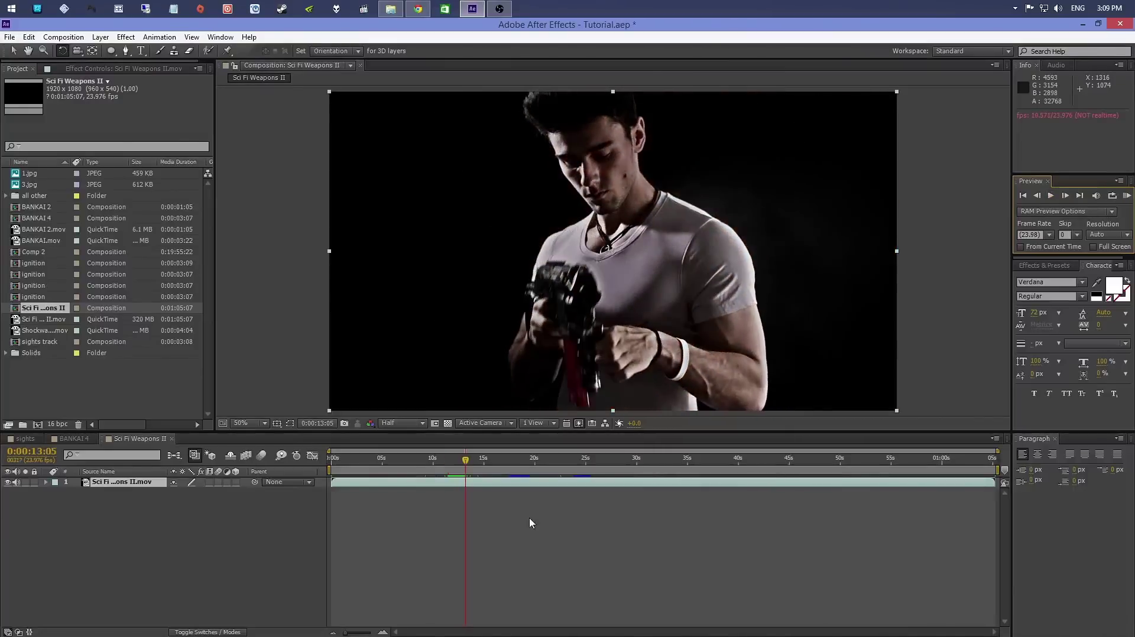
Go to 0:00:17:10, then play and step frame by frame through the green energy blast
click(508, 464)
key(space)
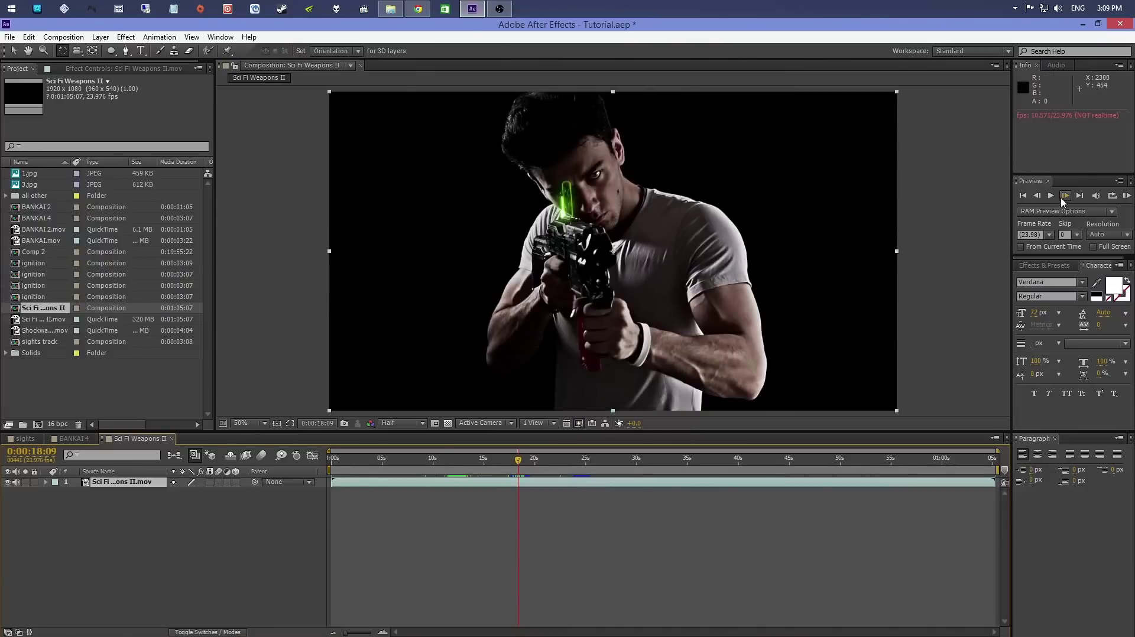
click(1065, 195)
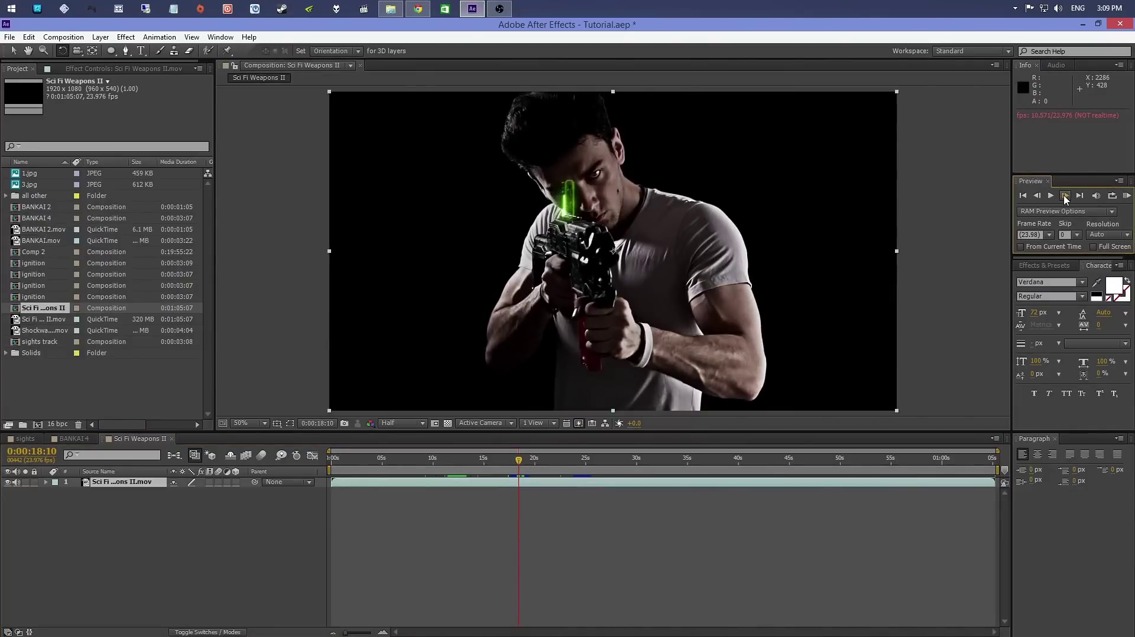
click(1065, 196)
click(1065, 196)
click(1065, 195)
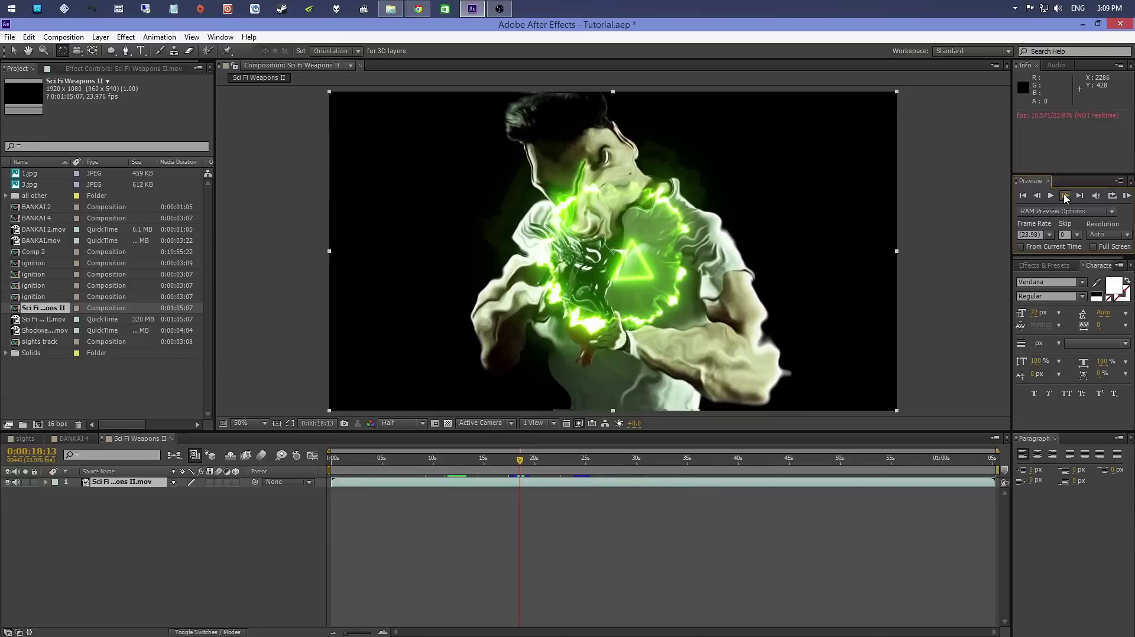
click(12, 54)
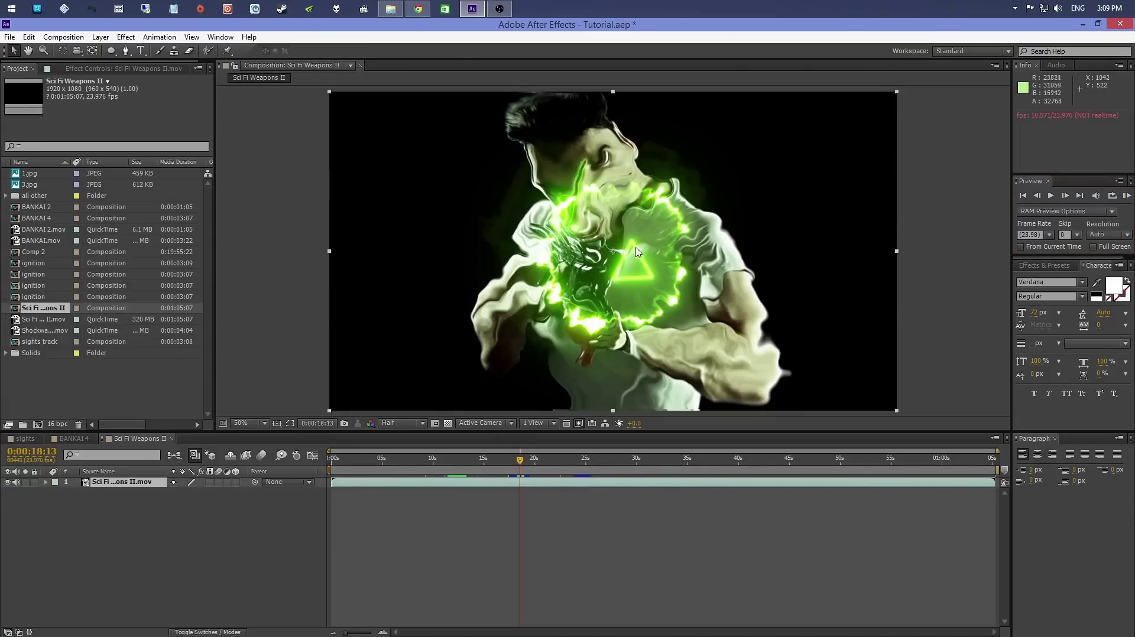
click(1067, 198)
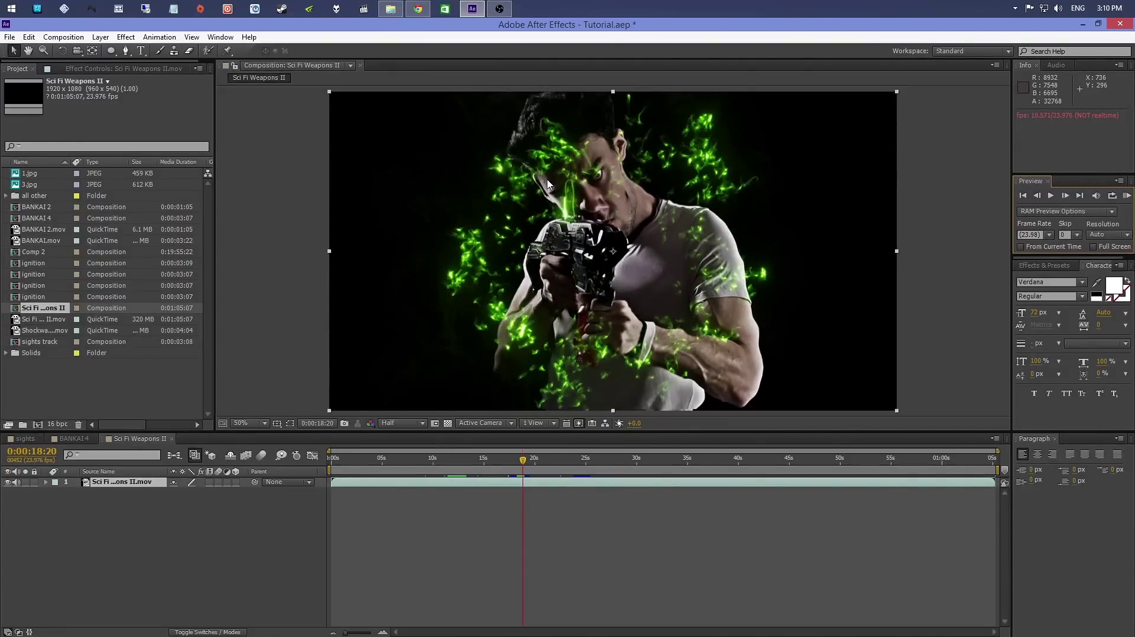
click(1051, 197)
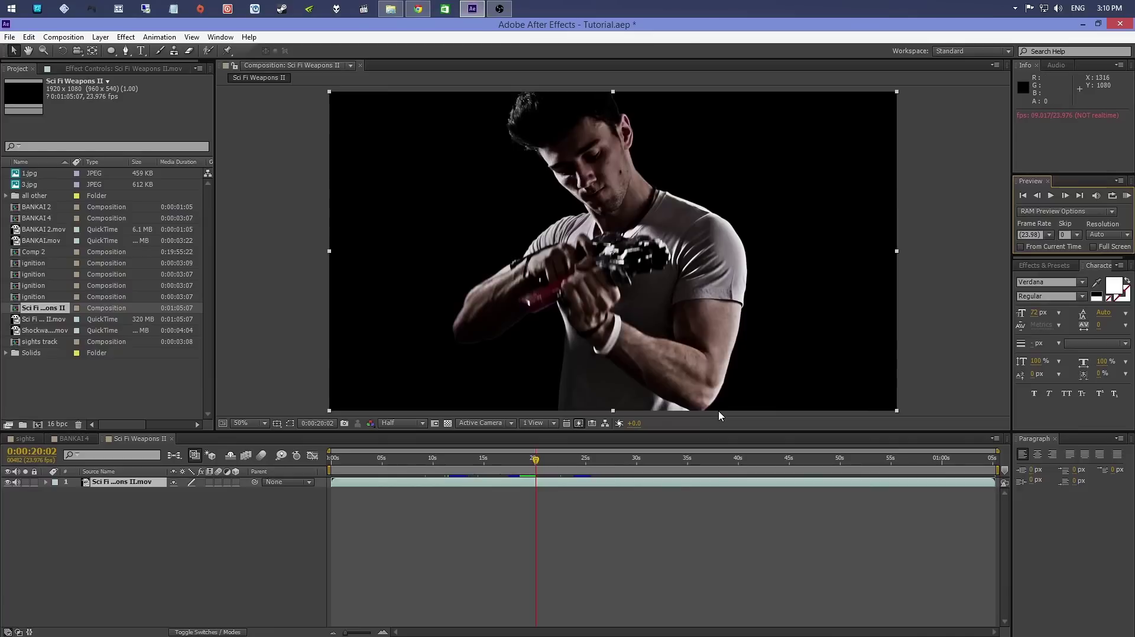
Locate the pink energy burst near 0:00:24 and play it forward
click(622, 465)
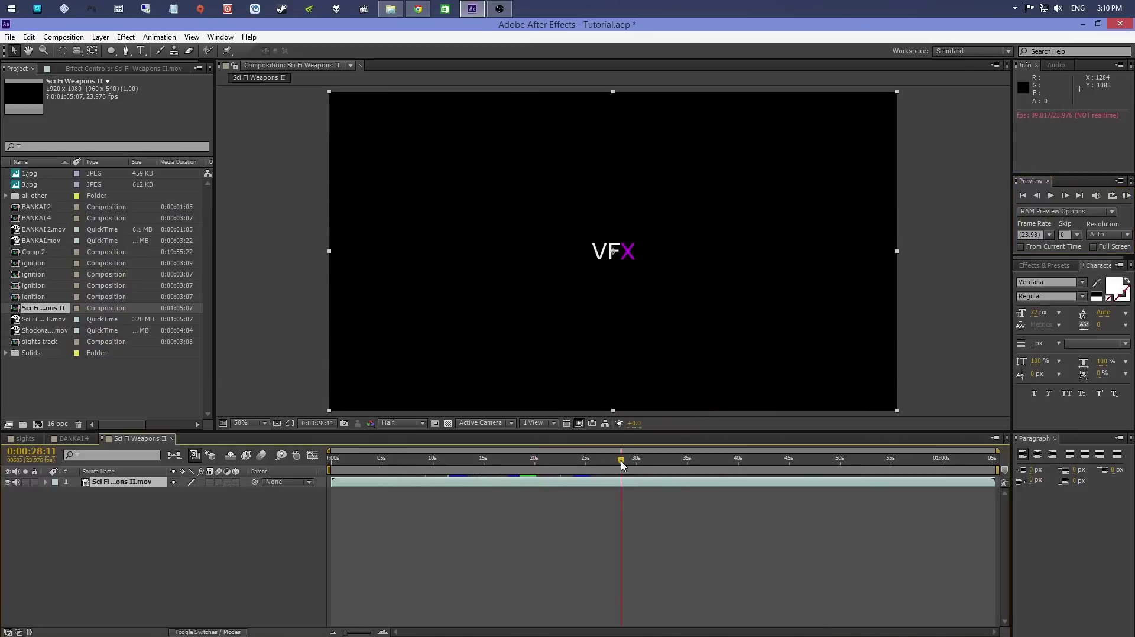
click(581, 467)
click(1035, 196)
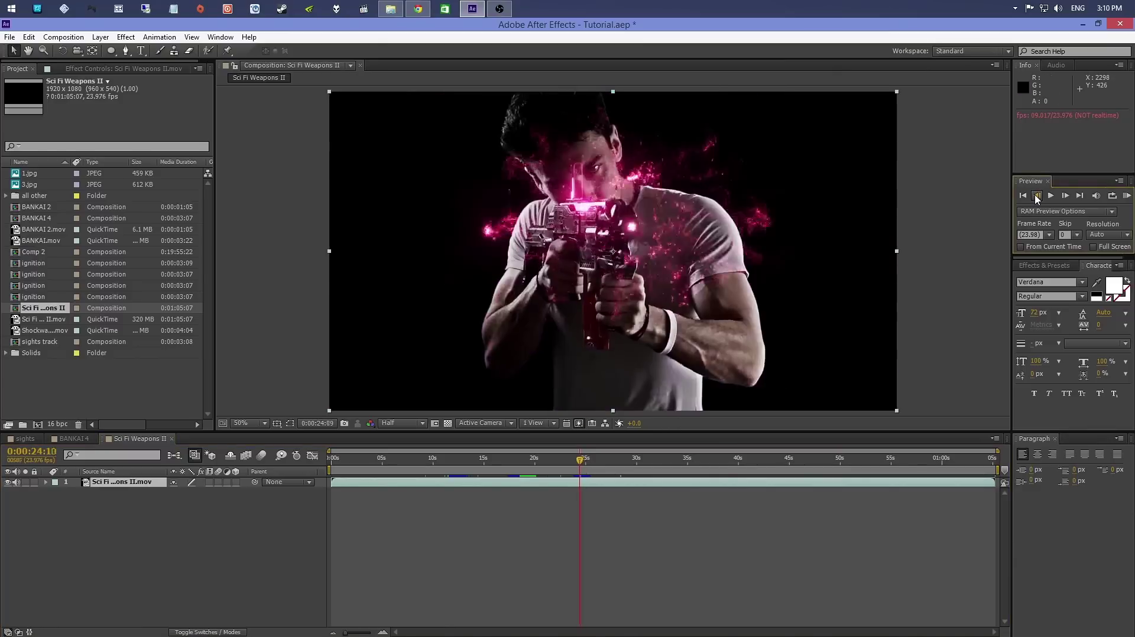
click(1051, 195)
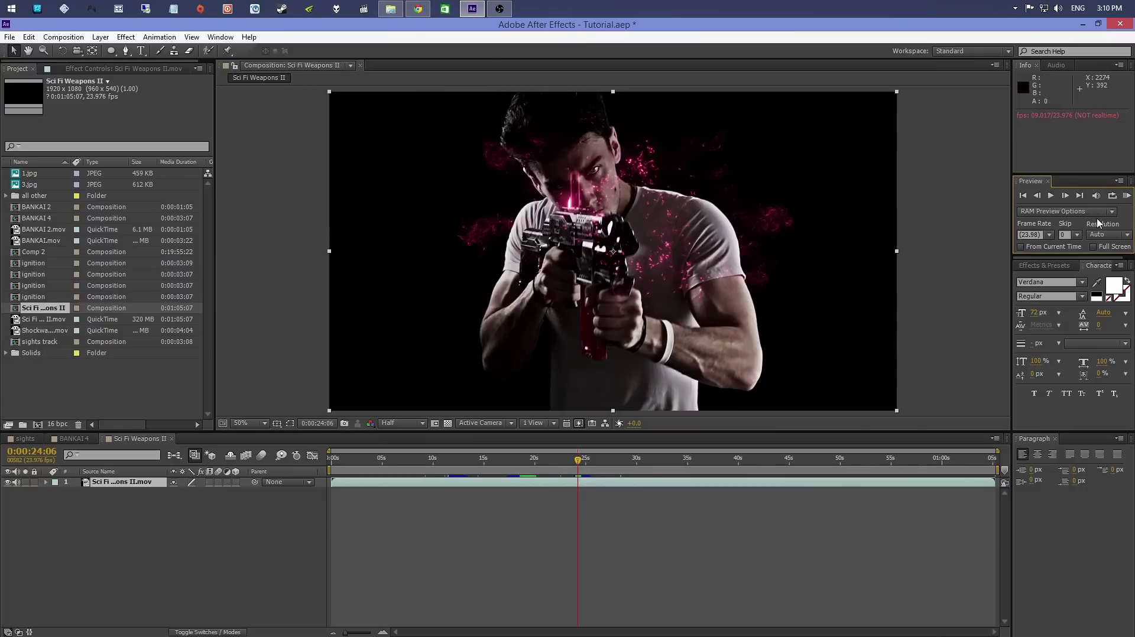
Step frame by frame through the pink blast to 0:00:25:04, then deselect the footage layer
click(1068, 201)
click(1068, 201)
click(1068, 200)
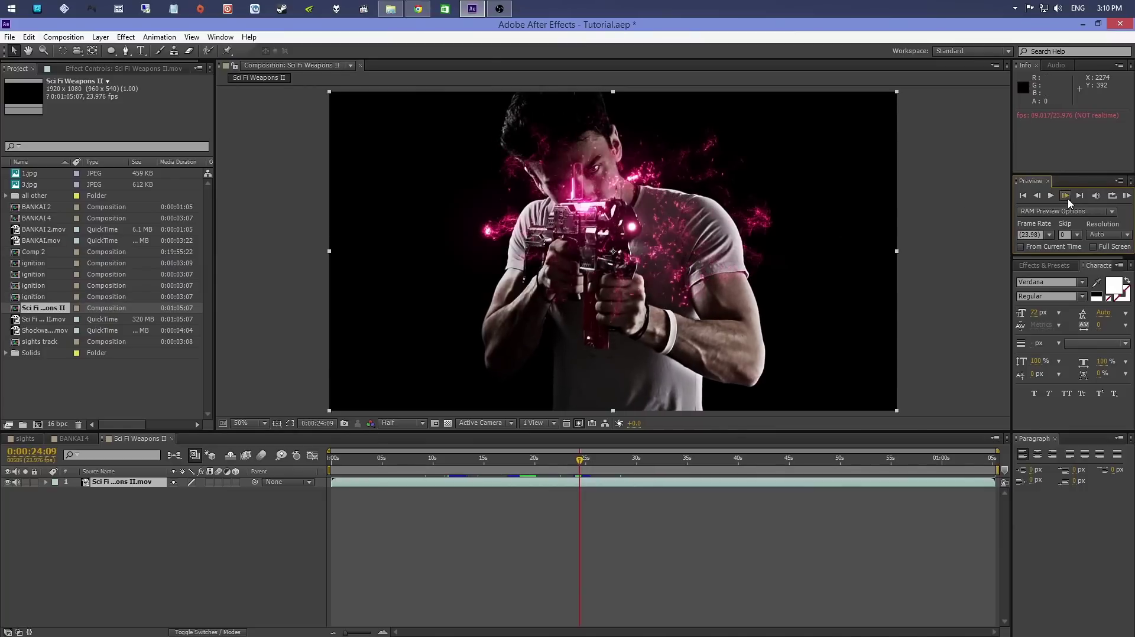
click(1068, 201)
click(1068, 201)
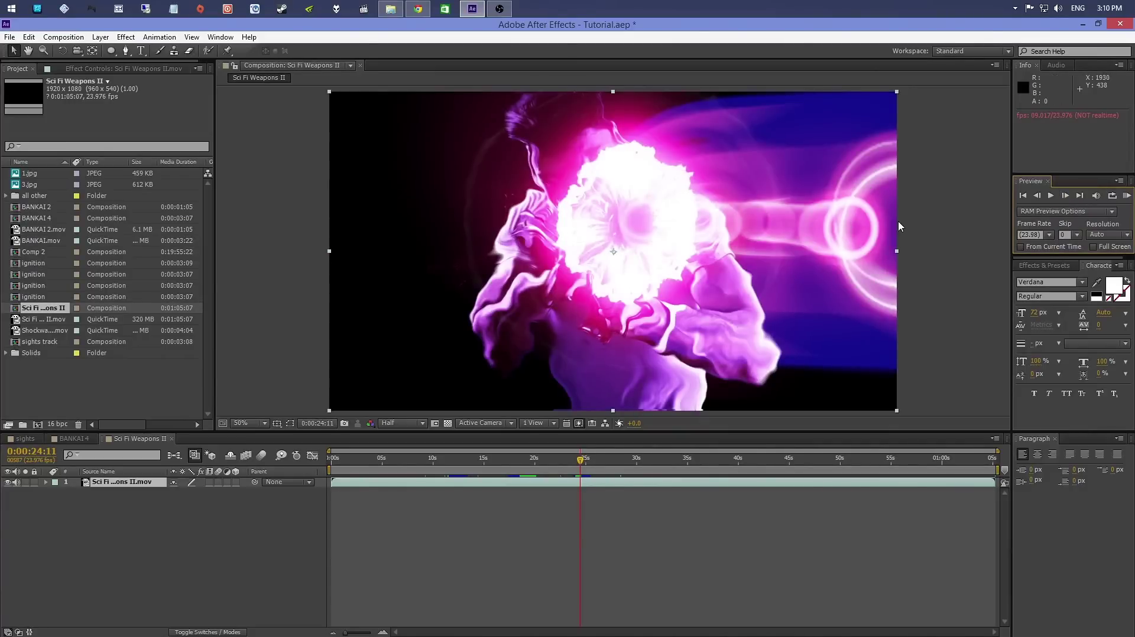
click(1068, 195)
click(1068, 195)
click(1068, 195)
click(1068, 195)
click(1069, 195)
click(1068, 195)
click(1068, 195)
click(1068, 195)
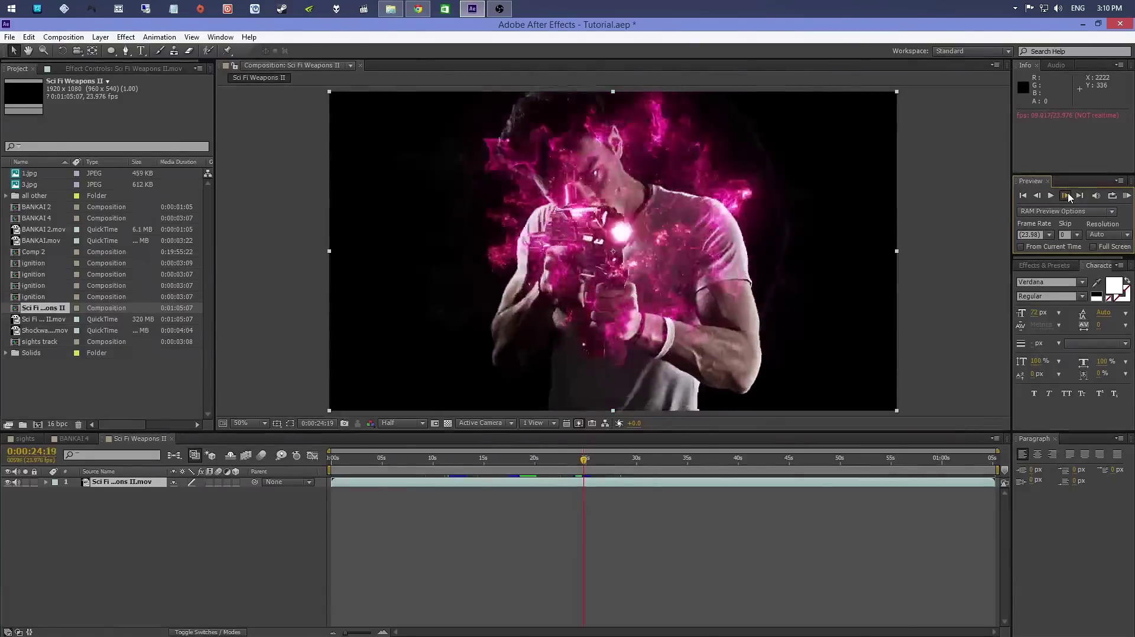
click(1068, 195)
click(1068, 195)
click(1069, 195)
click(1068, 194)
click(1069, 195)
click(1068, 195)
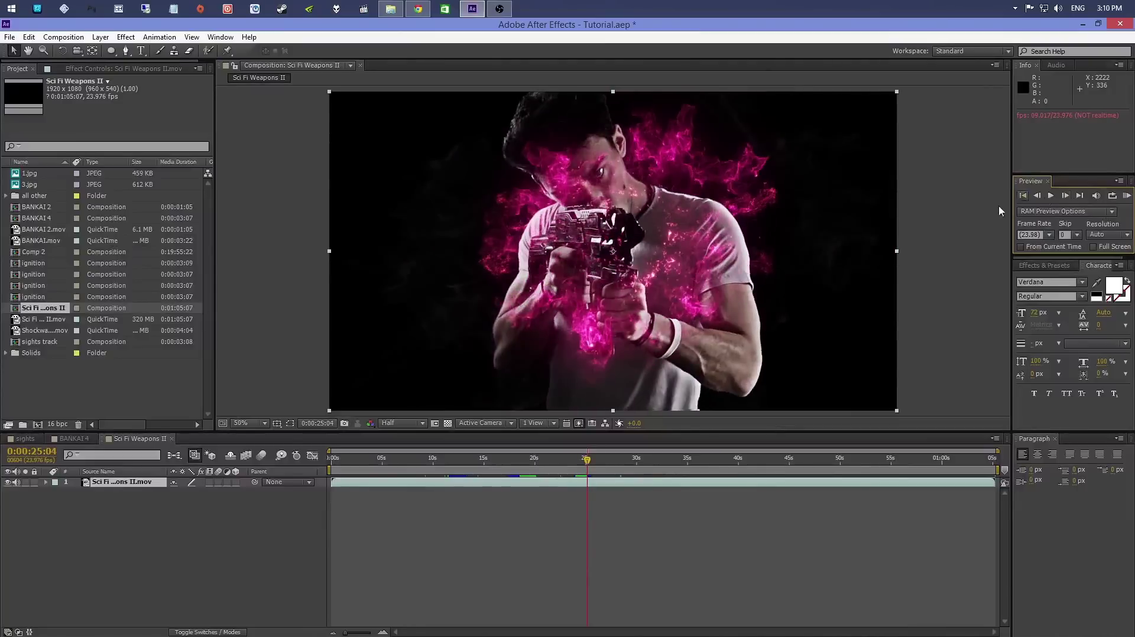
click(253, 533)
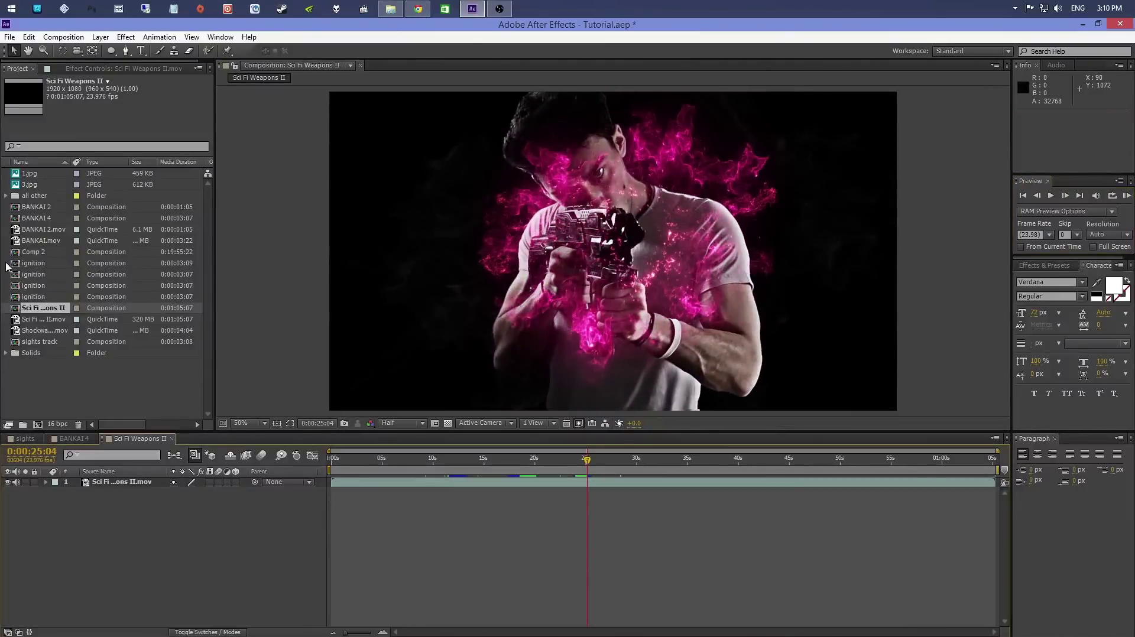
Make a new composition "1" from 1.jpg and show it at Full resolution
click(28, 174)
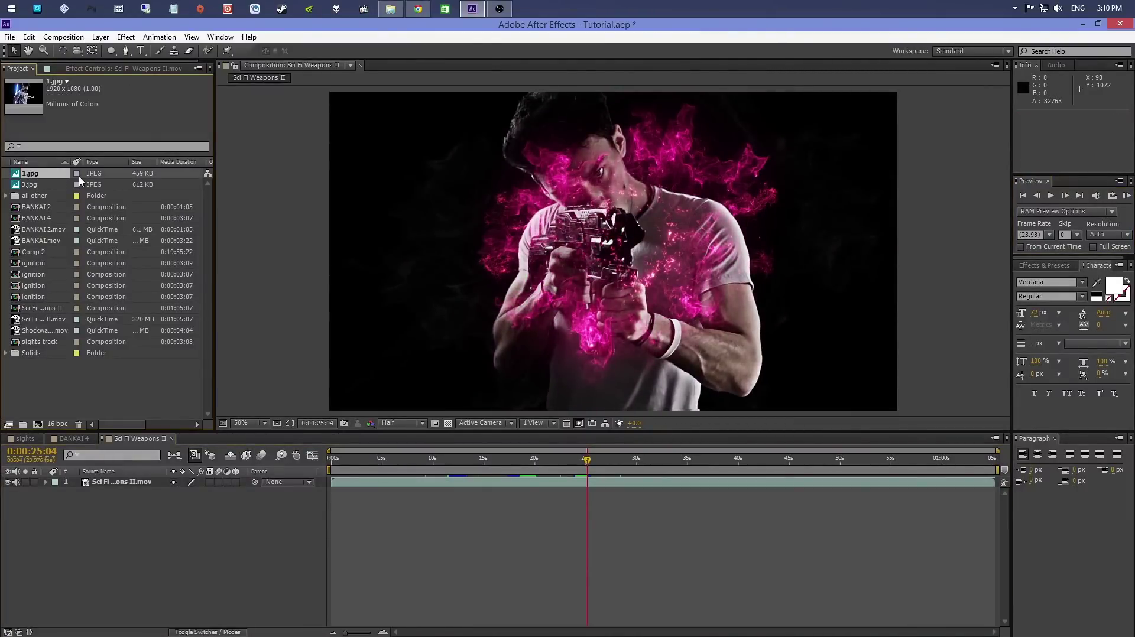
drag(29, 179, 38, 424)
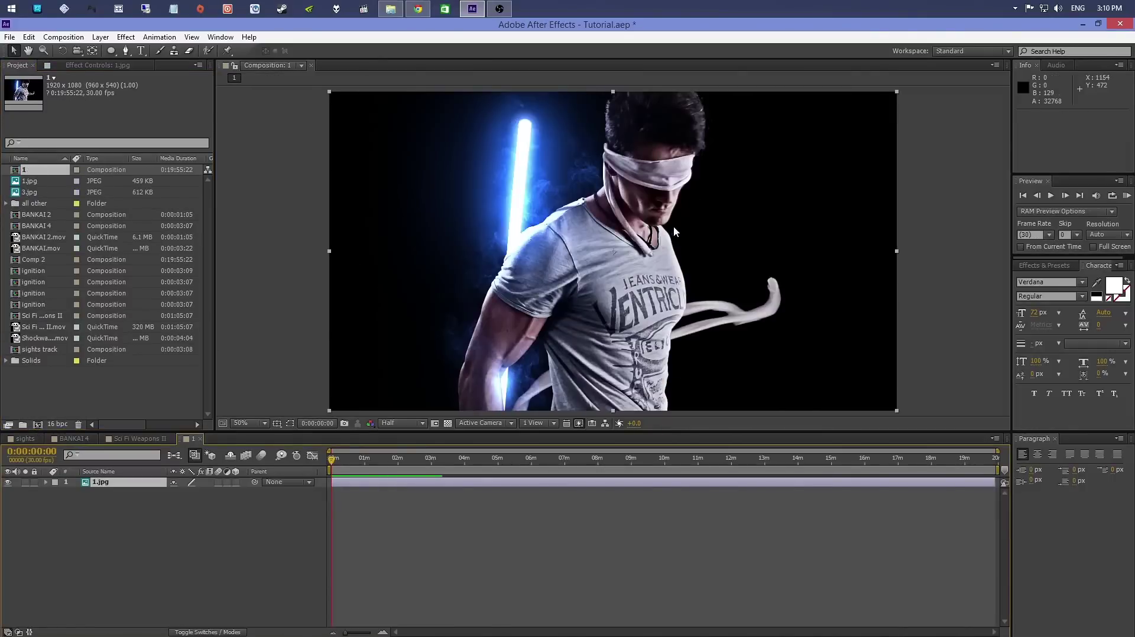
click(400, 423)
click(404, 454)
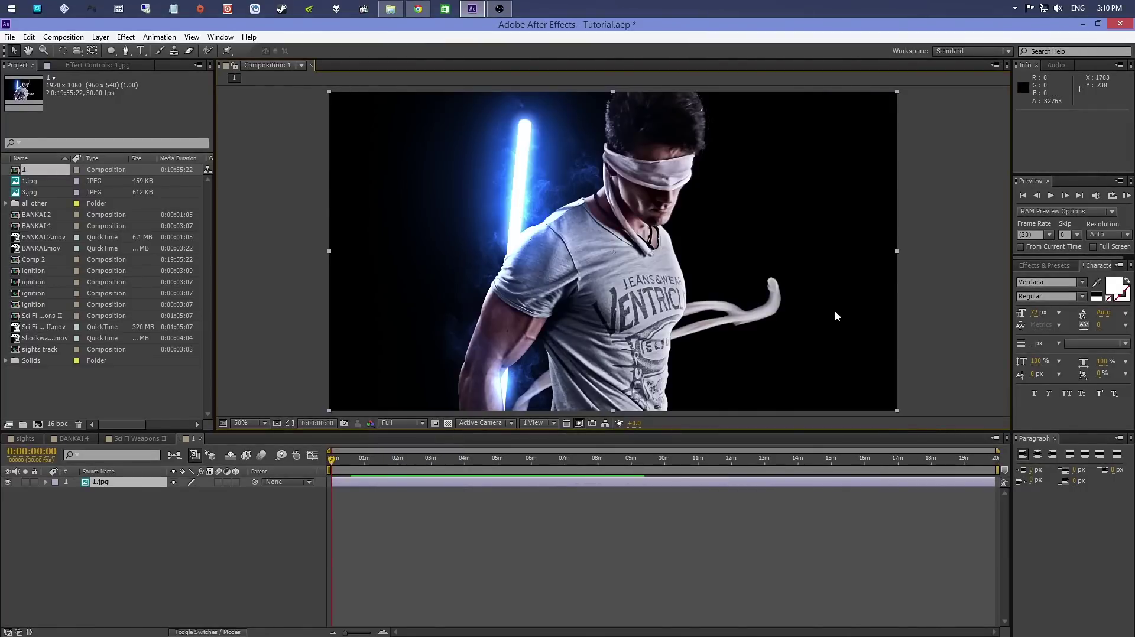
Pan the viewer with the Hand tool to frame the blindfolded man and blue light
drag(827, 302, 833, 302)
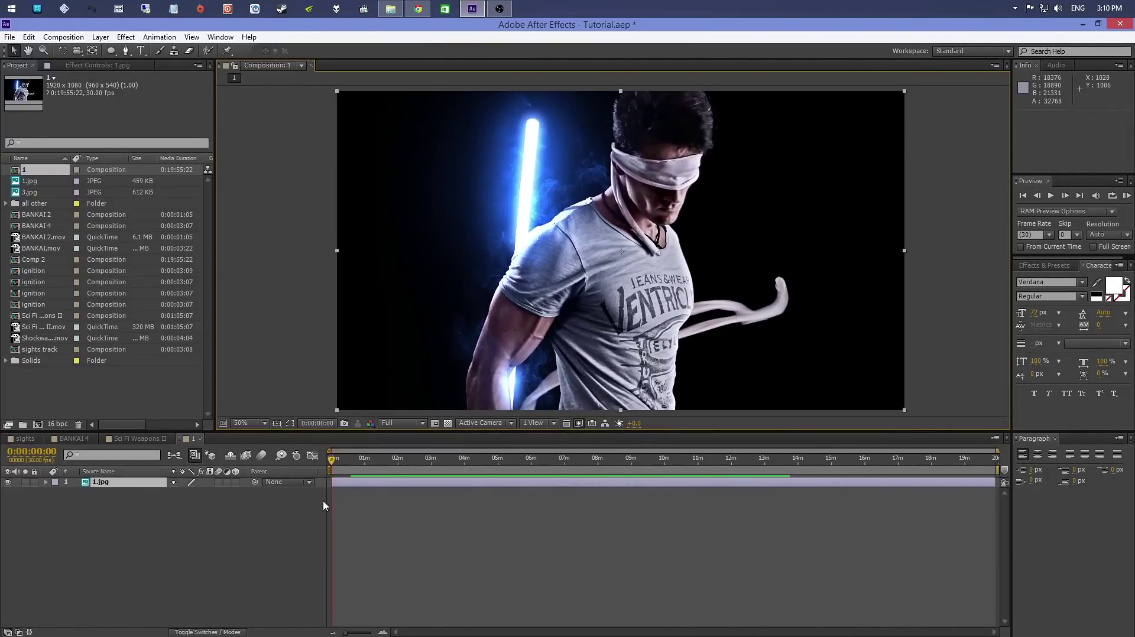
scroll(539, 261, up, 2)
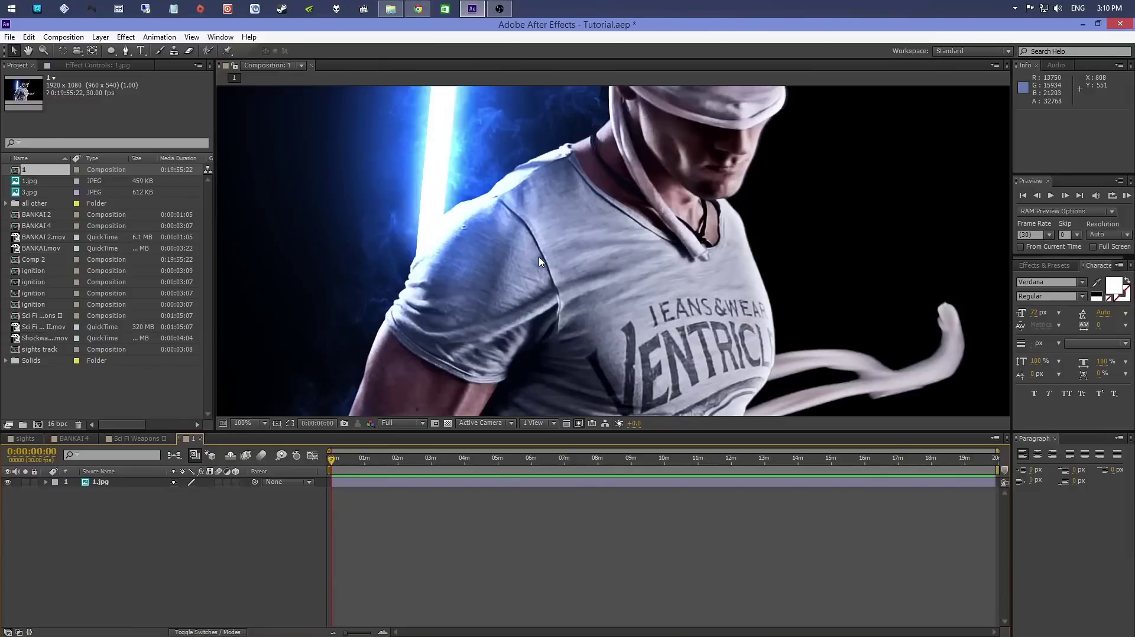
scroll(539, 260, down, 2)
drag(670, 261, 666, 270)
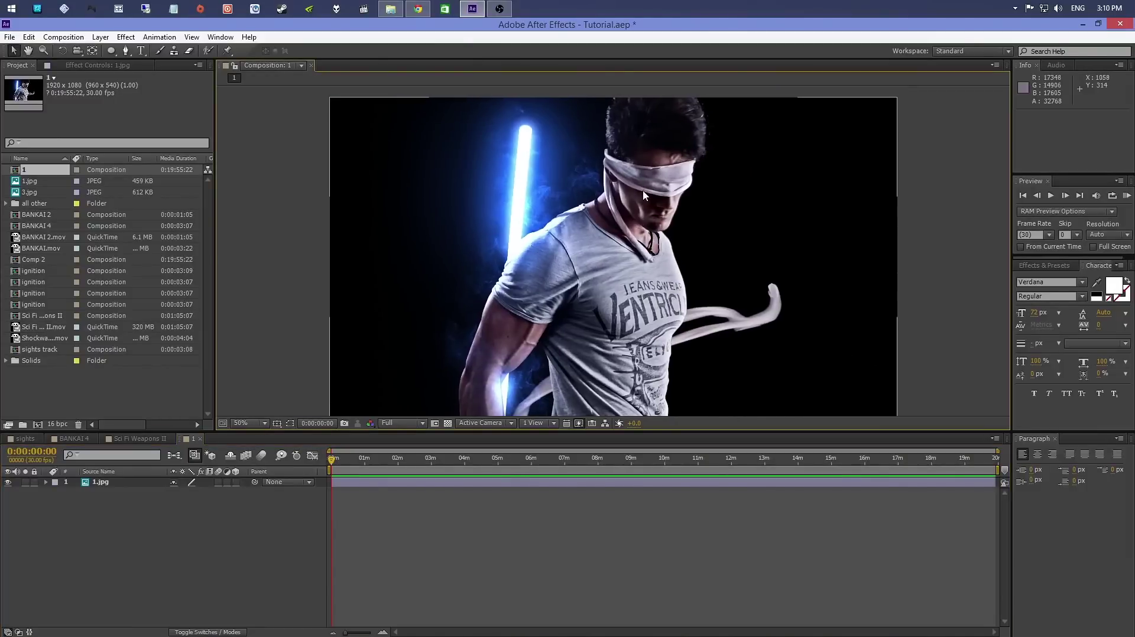
key(h)
drag(653, 335, 652, 326)
key(v)
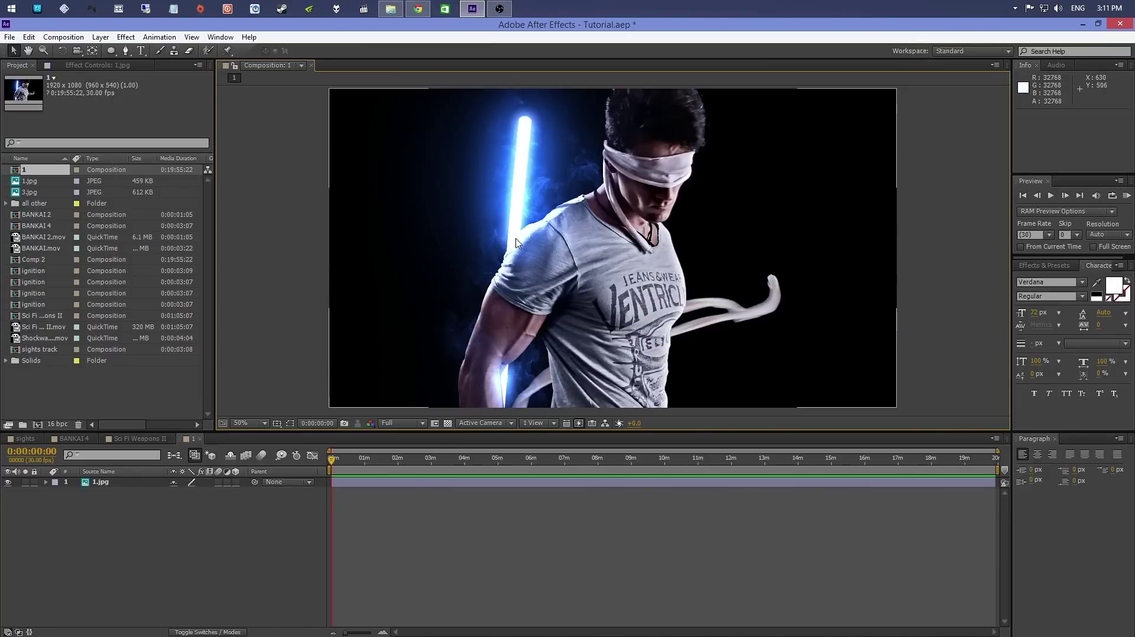
key(h)
drag(519, 243, 650, 269)
key(v)
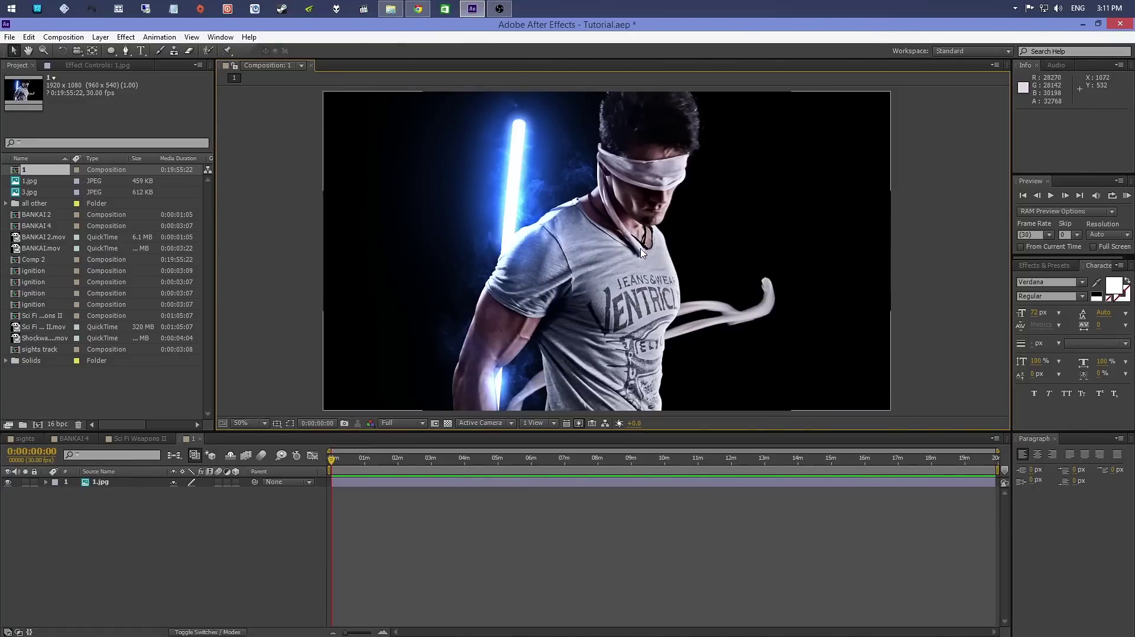
key(h)
drag(639, 247, 641, 245)
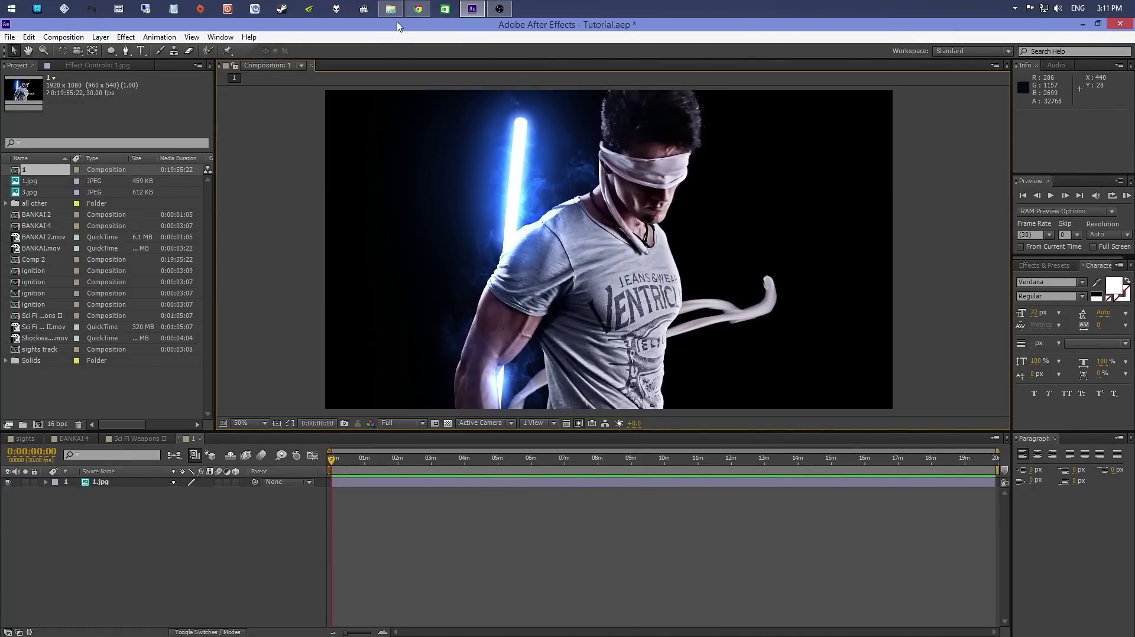
mouse_move(417, 10)
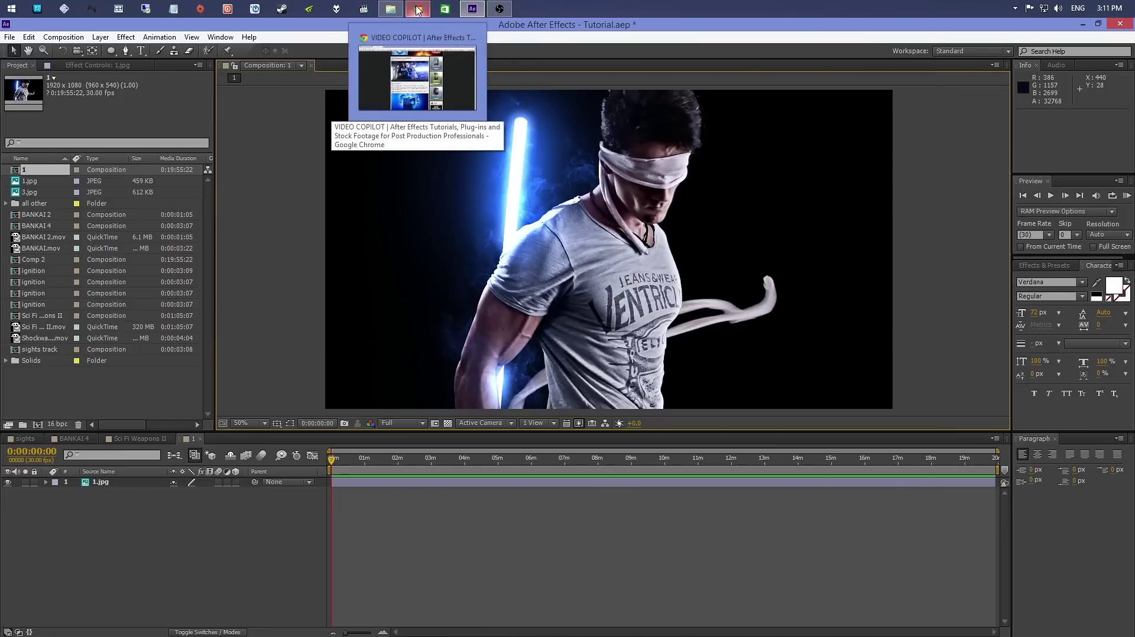